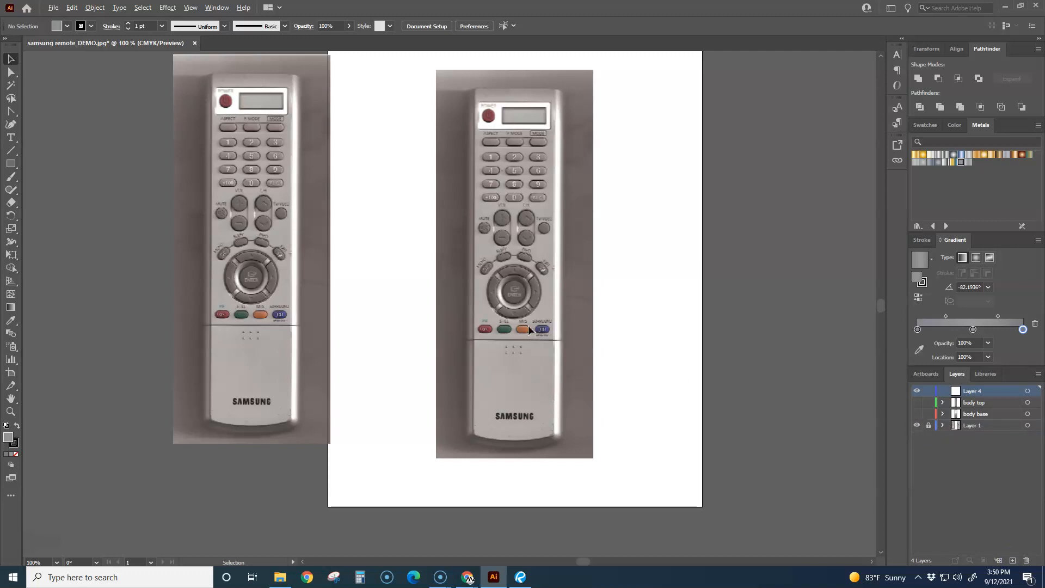
# Step: Examine the round navigation wheel and the surrounding buttons on the reference remote photo
pyautogui.scroll(5, 523, 299)
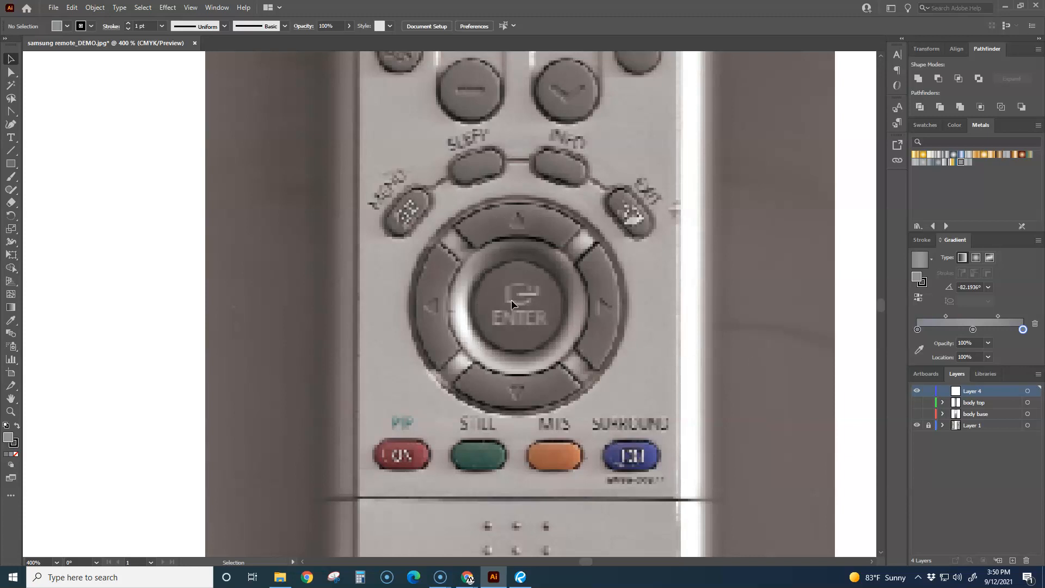
pyautogui.moveTo(565, 295); pyautogui.dragTo(509, 358)
pyautogui.moveTo(518, 280); pyautogui.dragTo(507, 353)
pyautogui.scroll(-4, 454, 311)
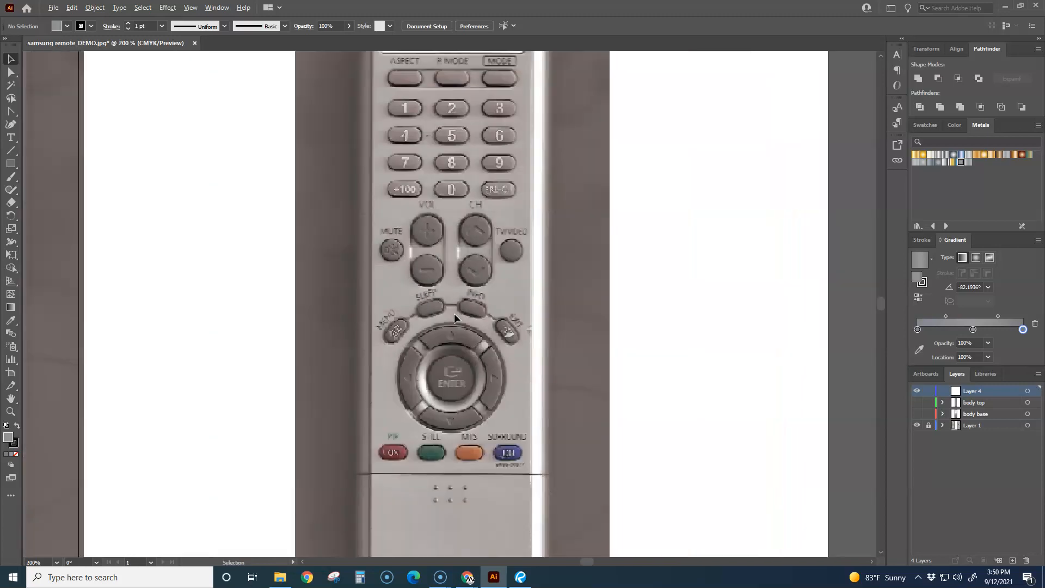
pyautogui.scroll(1, 454, 313)
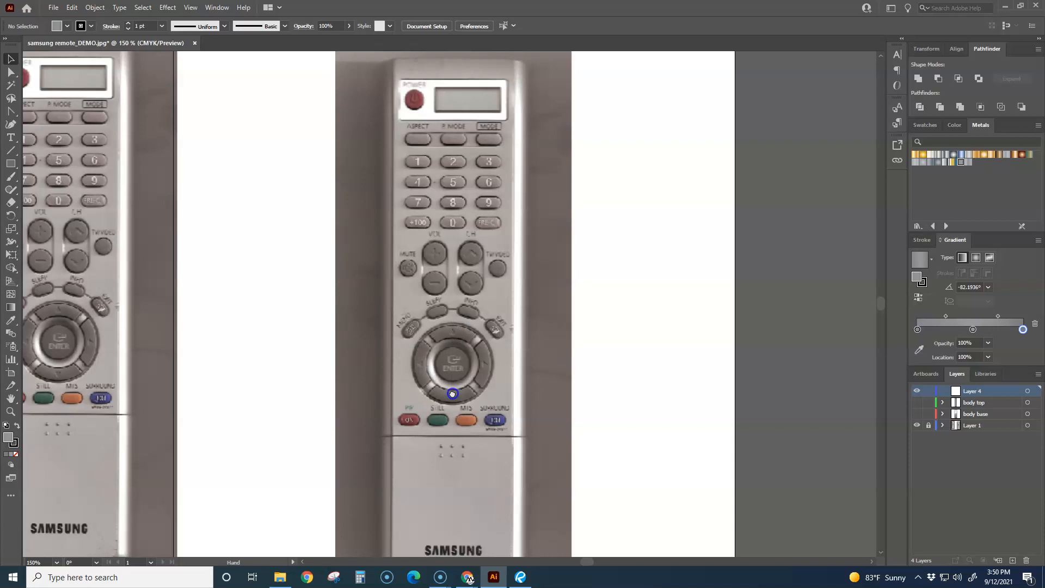
pyautogui.scroll(4, 453, 327)
pyautogui.moveTo(452, 335); pyautogui.dragTo(463, 329)
pyautogui.click(11, 164)
pyautogui.click(64, 176)
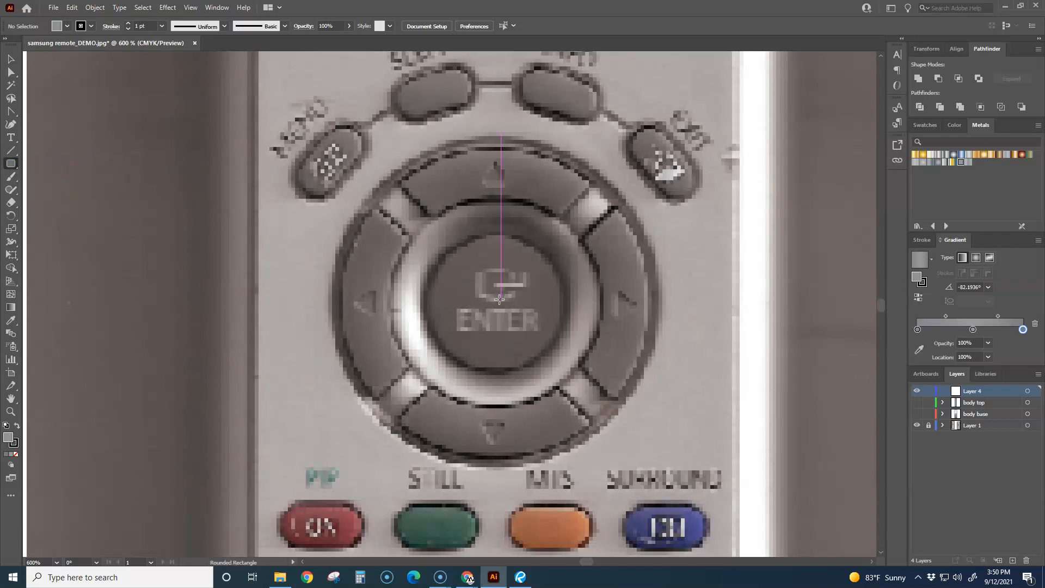
pyautogui.scroll(-6, 499, 299)
pyautogui.scroll(2, 497, 304)
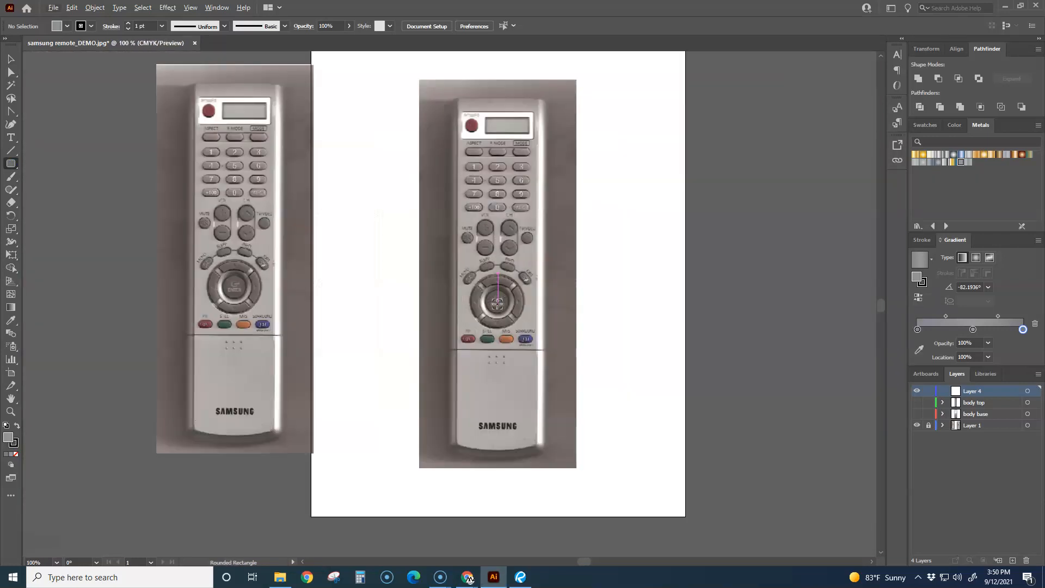
pyautogui.click(11, 58)
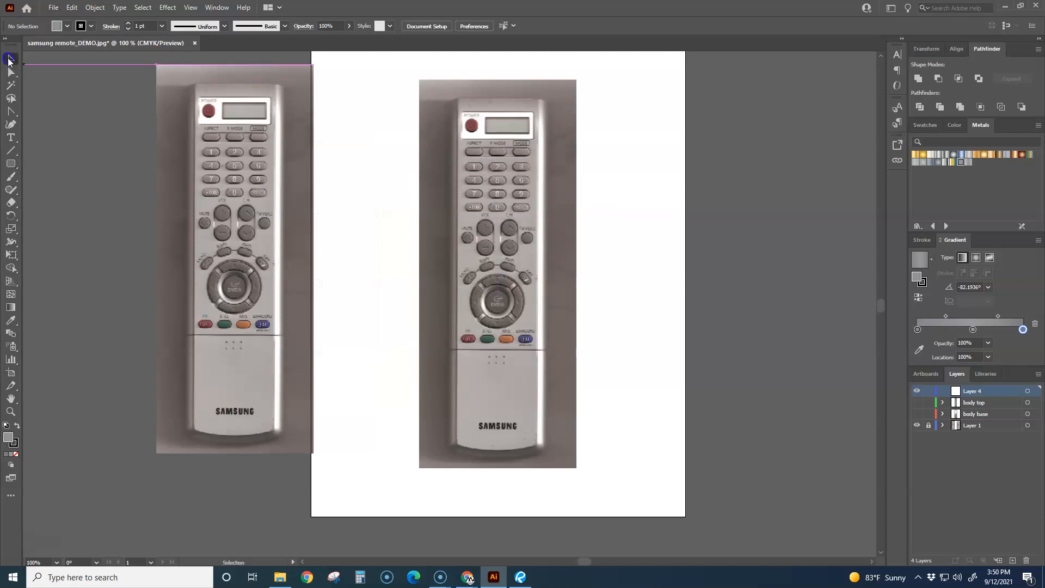
# Step: Show the body top and body base layers and display the rulers
pyautogui.click(917, 402)
pyautogui.click(917, 414)
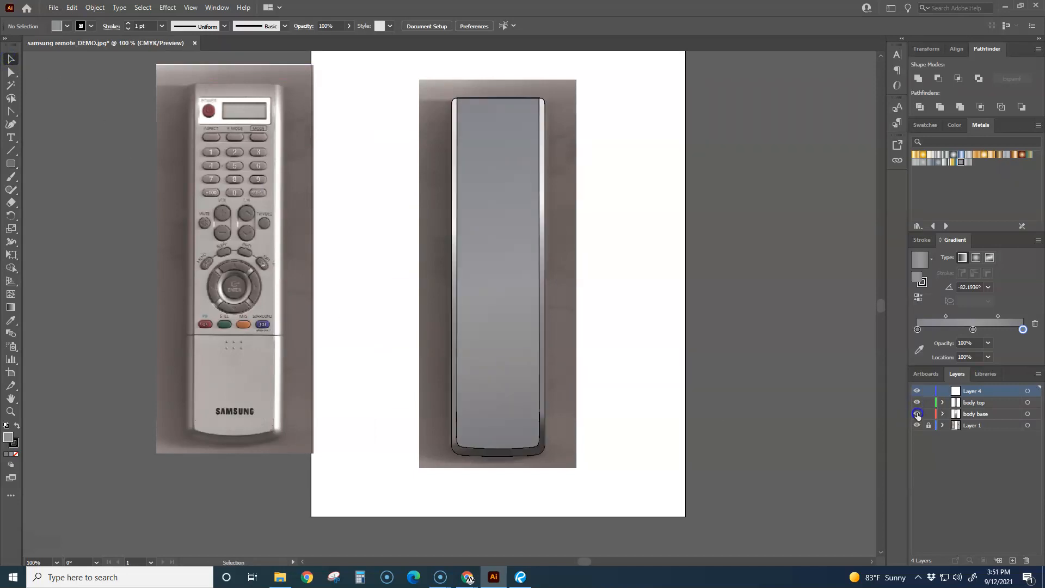
pyautogui.click(217, 7)
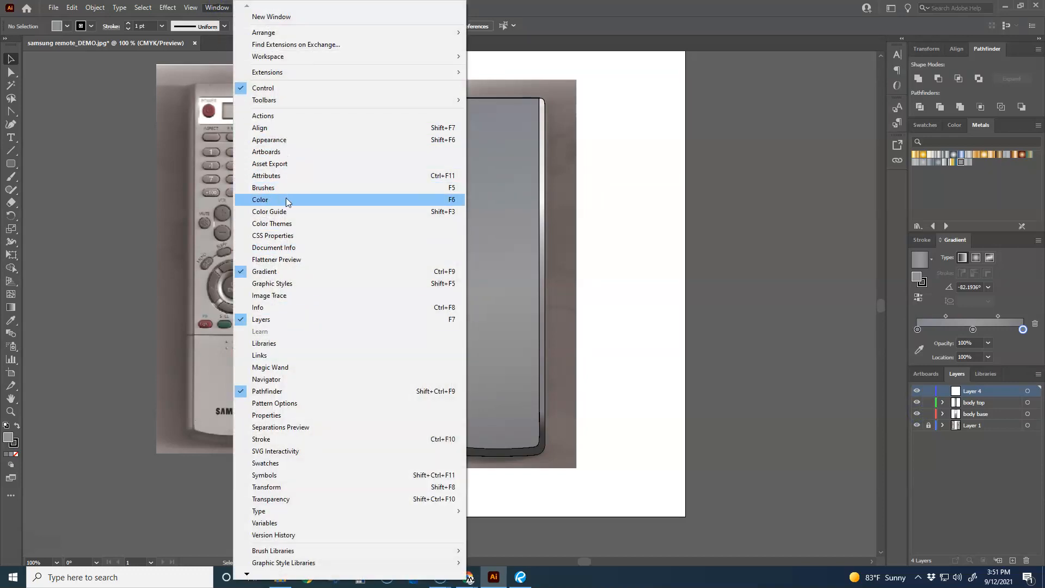
pyautogui.moveTo(191, 7)
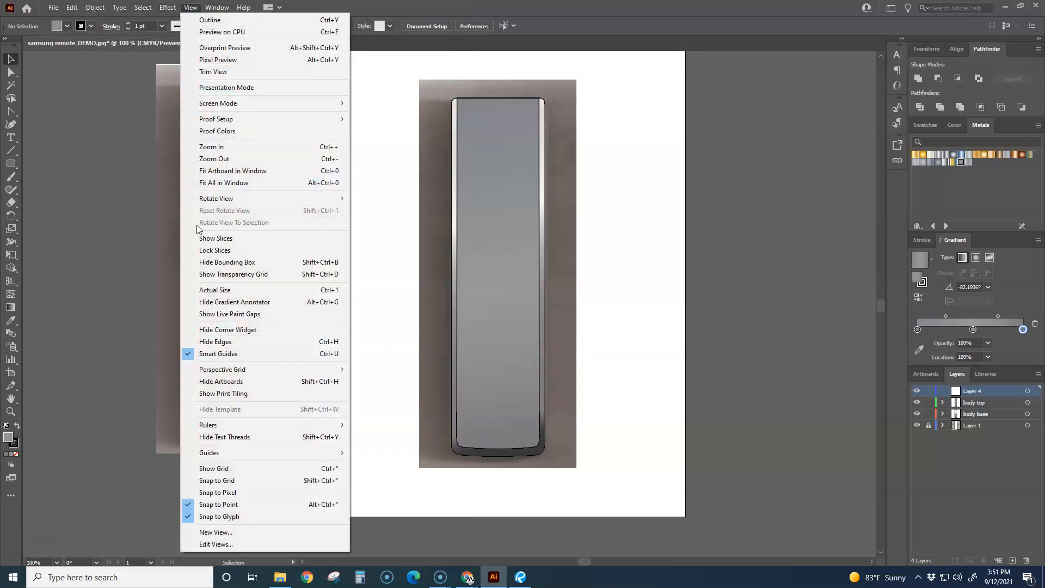
pyautogui.click(231, 423)
pyautogui.click(396, 427)
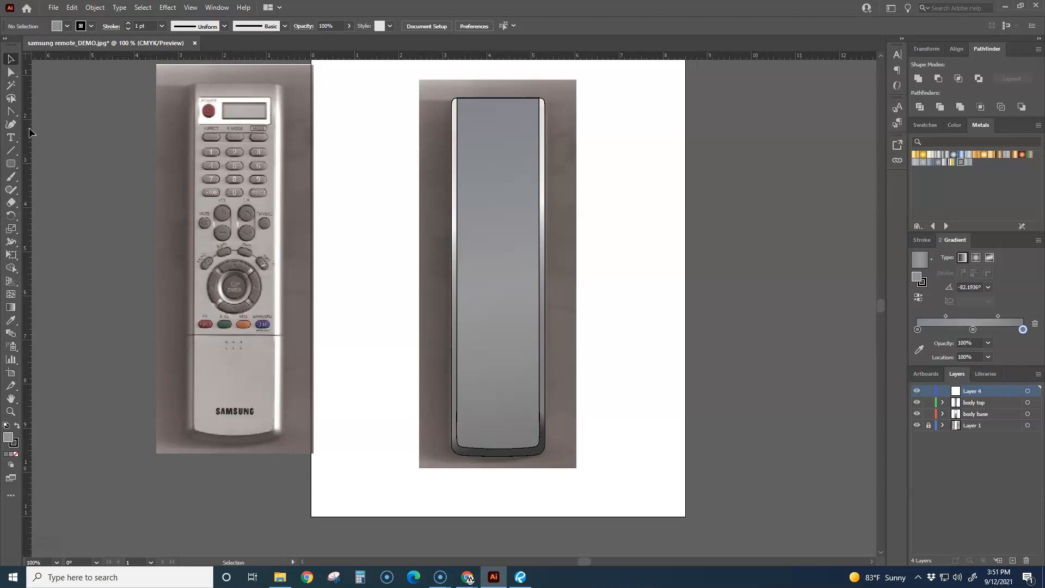
# Step: Place a vertical guide down the remote body's centerline and a horizontal guide across it, and hide the body top and body base layers
pyautogui.moveTo(30, 133); pyautogui.dragTo(498, 99)
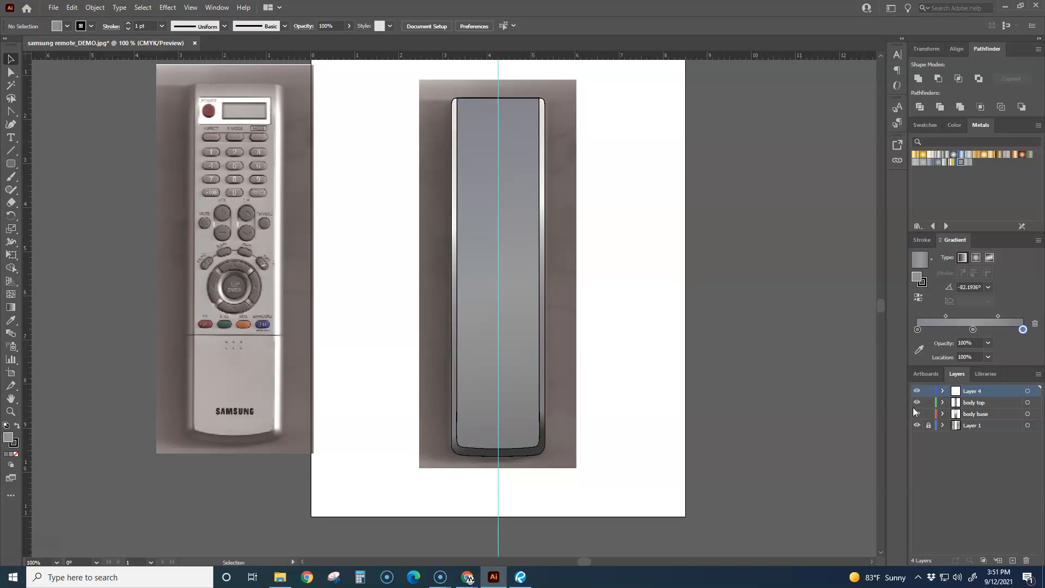
pyautogui.moveTo(681, 56); pyautogui.dragTo(607, 253)
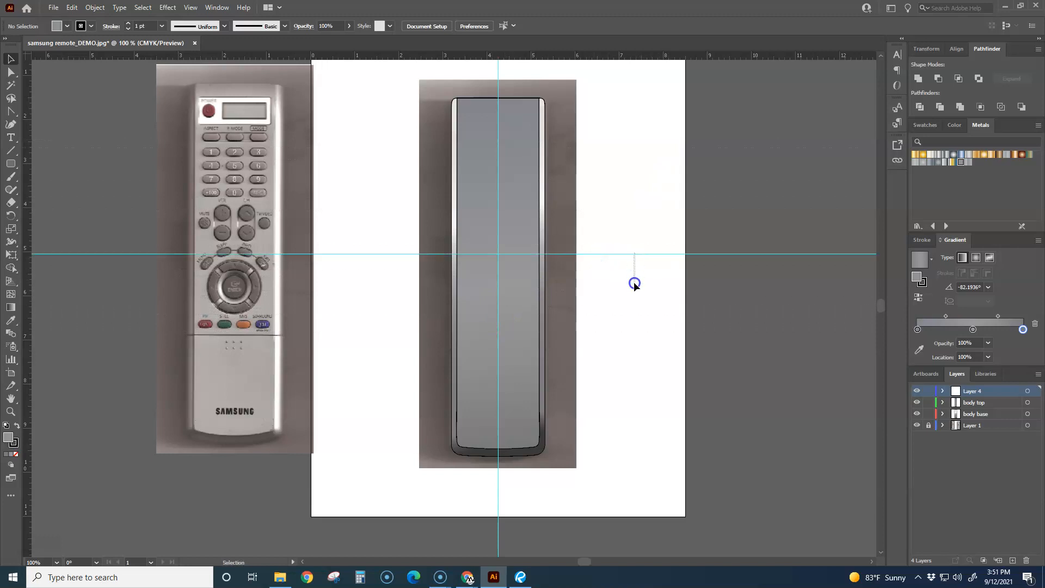
pyautogui.click(918, 403)
pyautogui.click(917, 414)
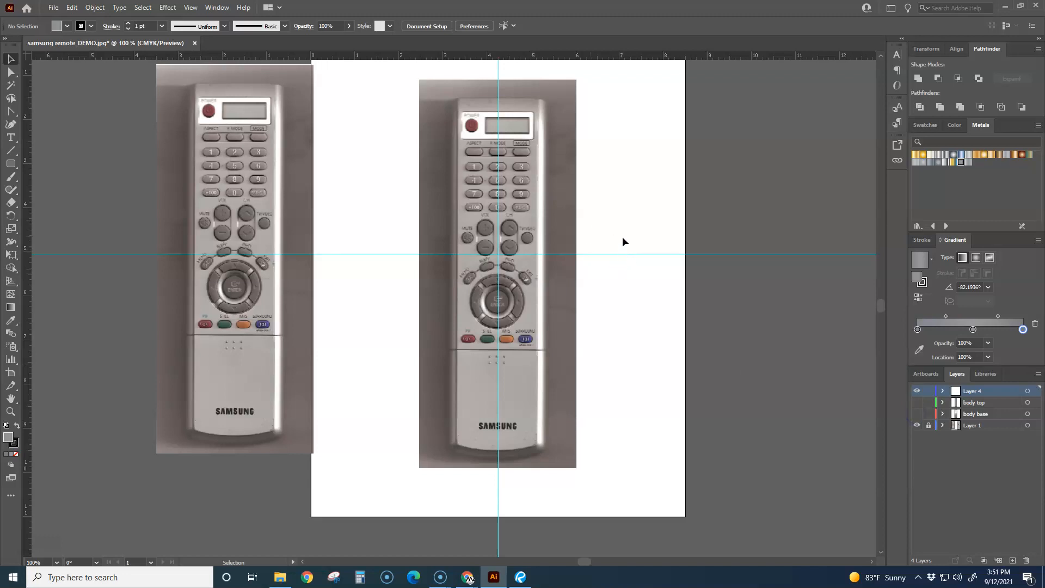
# Step: Unlock the guides and move the horizontal guide to about Y 5.16 in
pyautogui.click(190, 7)
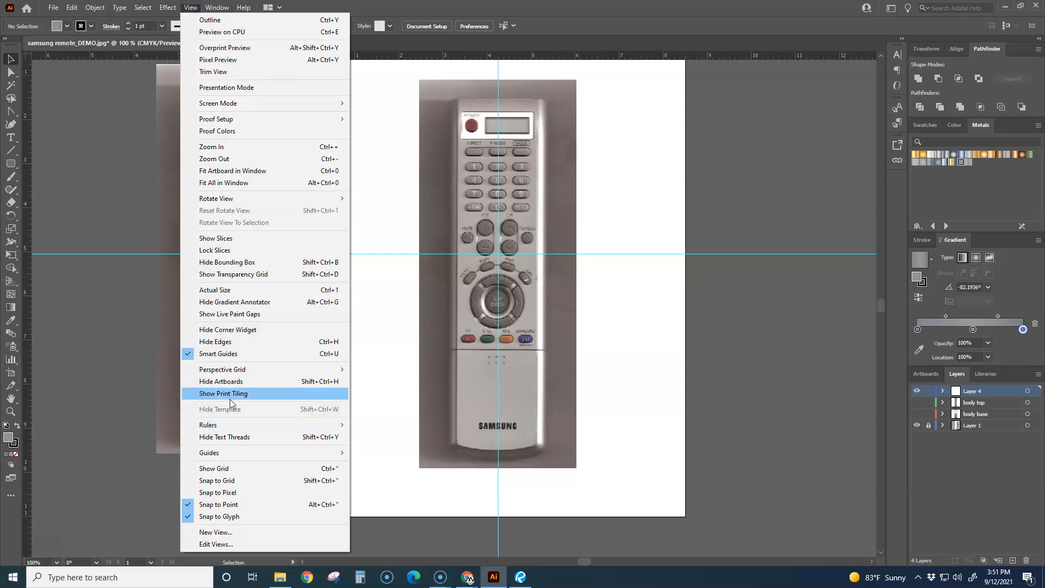
pyautogui.moveTo(232, 426)
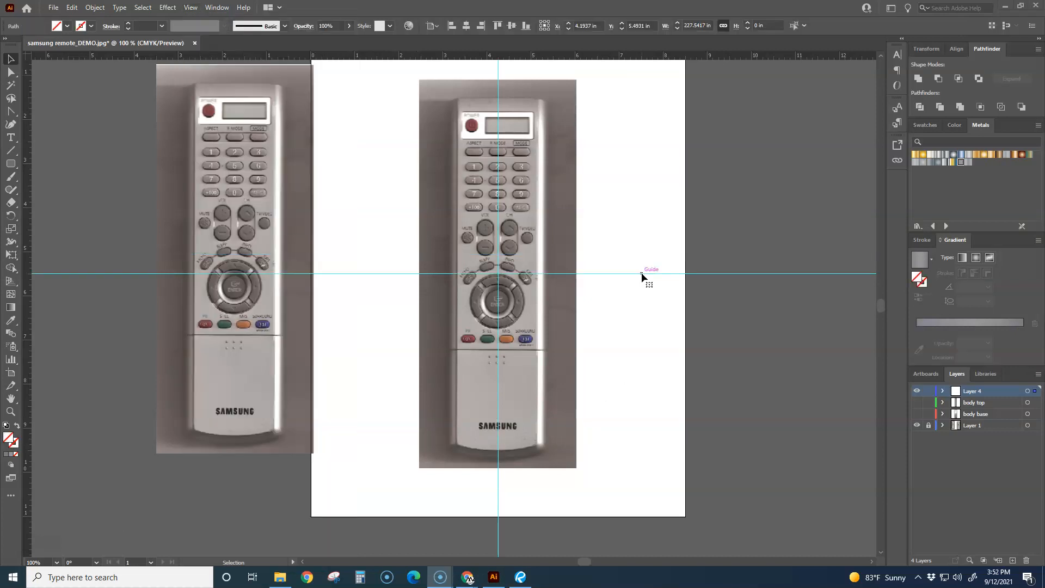
pyautogui.moveTo(653, 276); pyautogui.dragTo(648, 260)
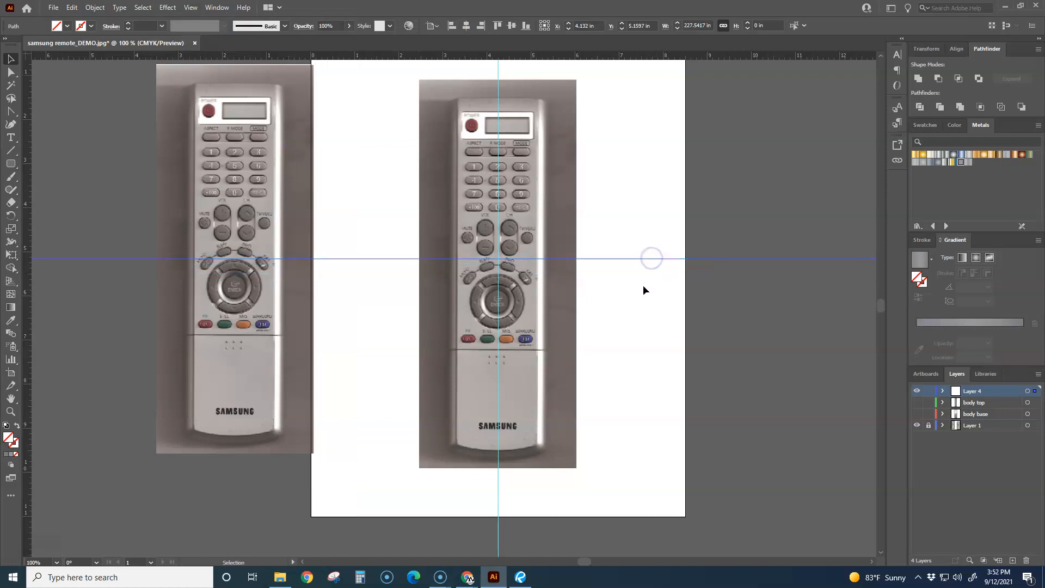
# Step: Lock the guides and unlock them again
pyautogui.rightClick(627, 260)
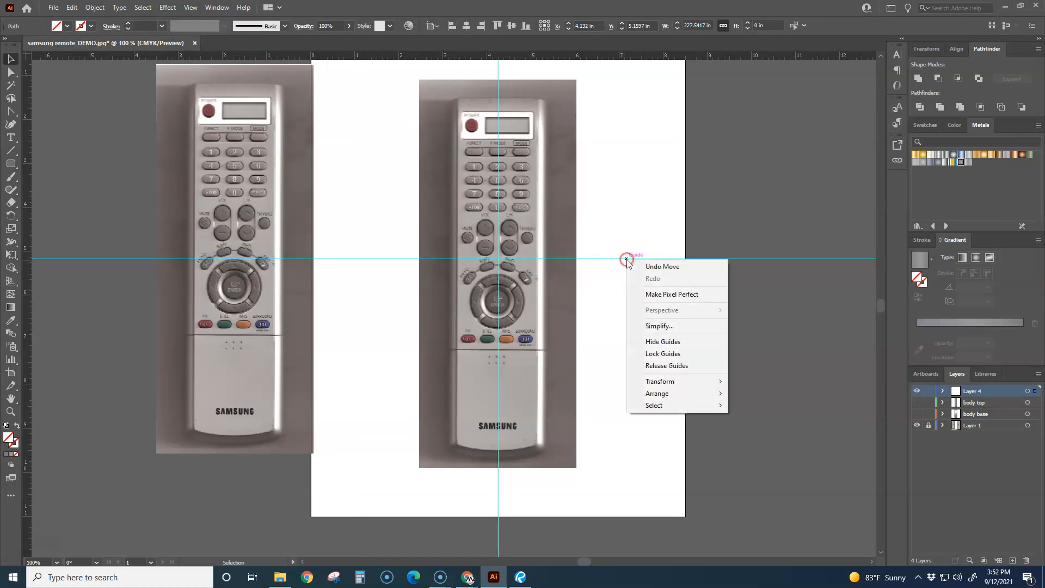
pyautogui.click(662, 354)
pyautogui.rightClick(622, 314)
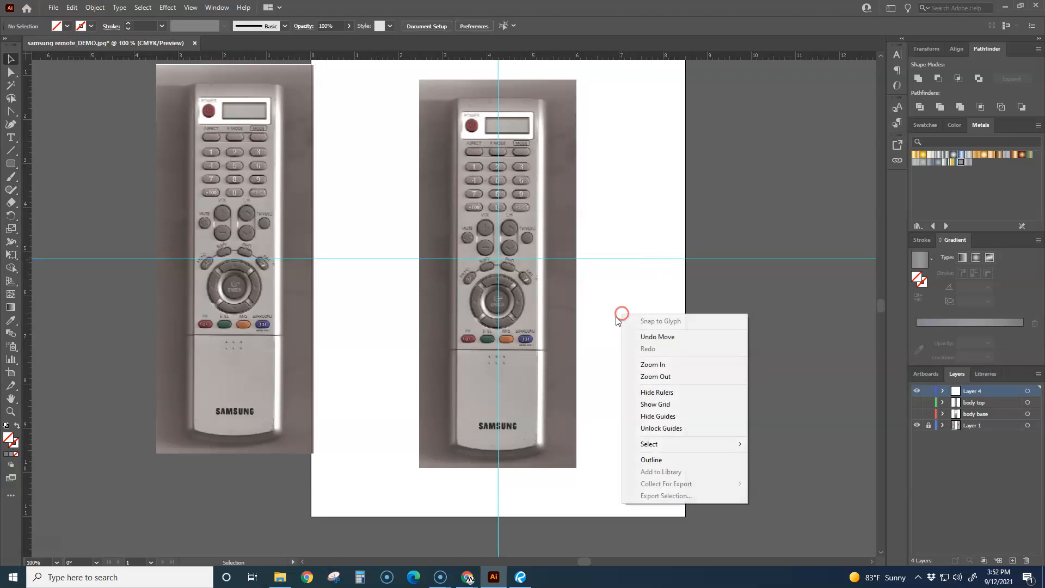
pyautogui.click(664, 427)
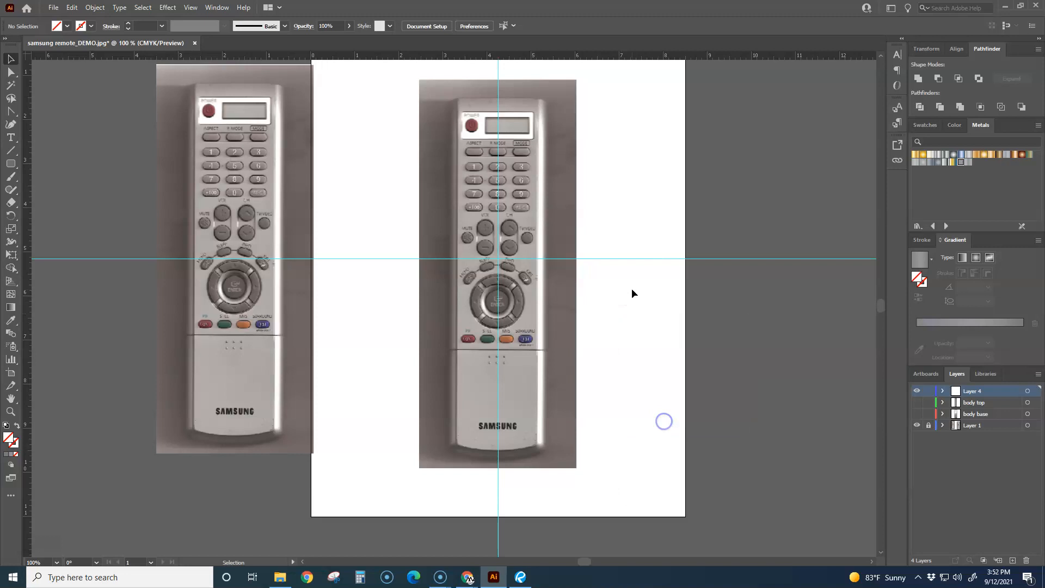
# Step: Move the horizontal guide to the center of the ENTER button, at about Y 6.12 in, and lock the guides
pyautogui.moveTo(632, 259); pyautogui.dragTo(497, 301)
pyautogui.scroll(7, 497, 299)
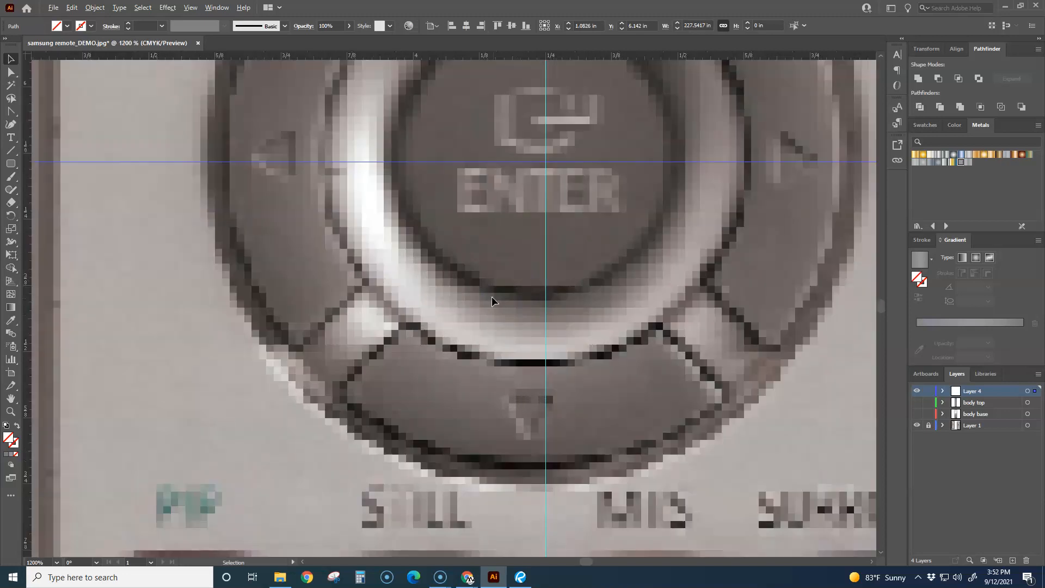
pyautogui.scroll(-4, 497, 275)
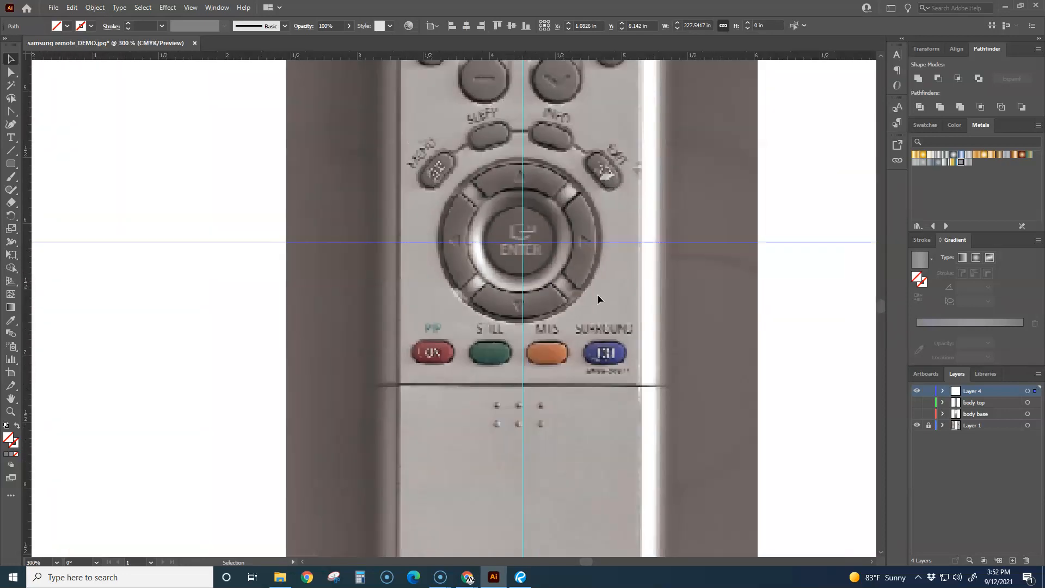
pyautogui.click(807, 321)
pyautogui.moveTo(827, 281); pyautogui.dragTo(812, 228)
pyautogui.press('Up')
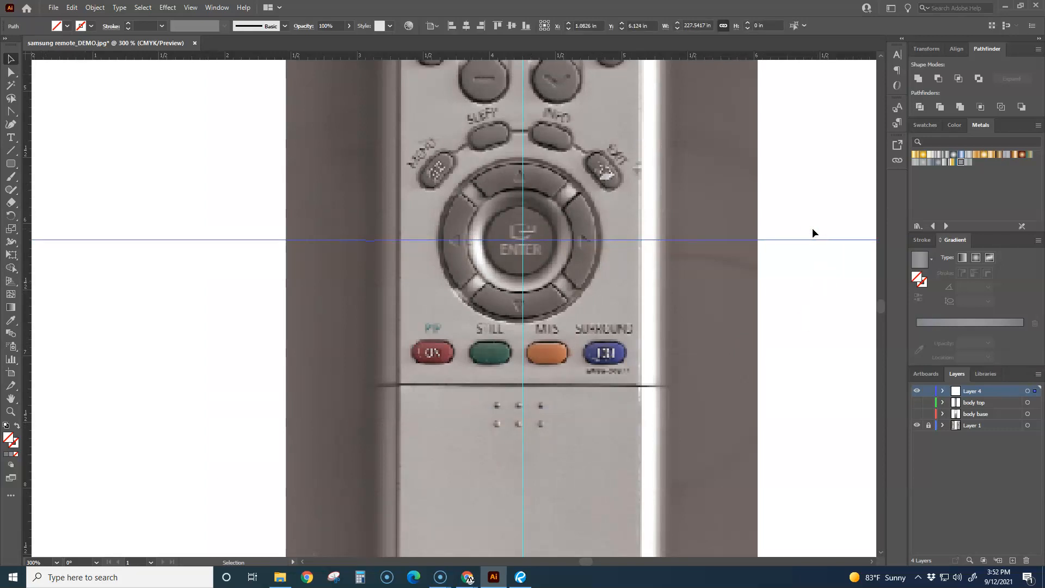
pyautogui.rightClick(822, 275)
pyautogui.click(855, 372)
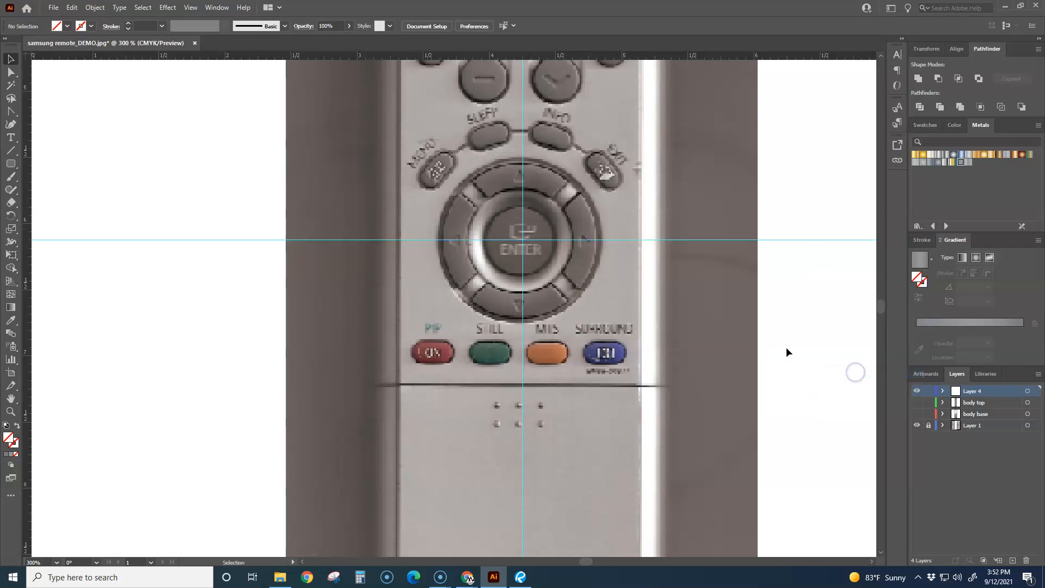
# Step: Draw a circle about 1.29 in wide from the guide intersection around the navigation wheel, with a 1 pt black stroke and no fill
pyautogui.moveTo(10, 164); pyautogui.dragTo(67, 188)
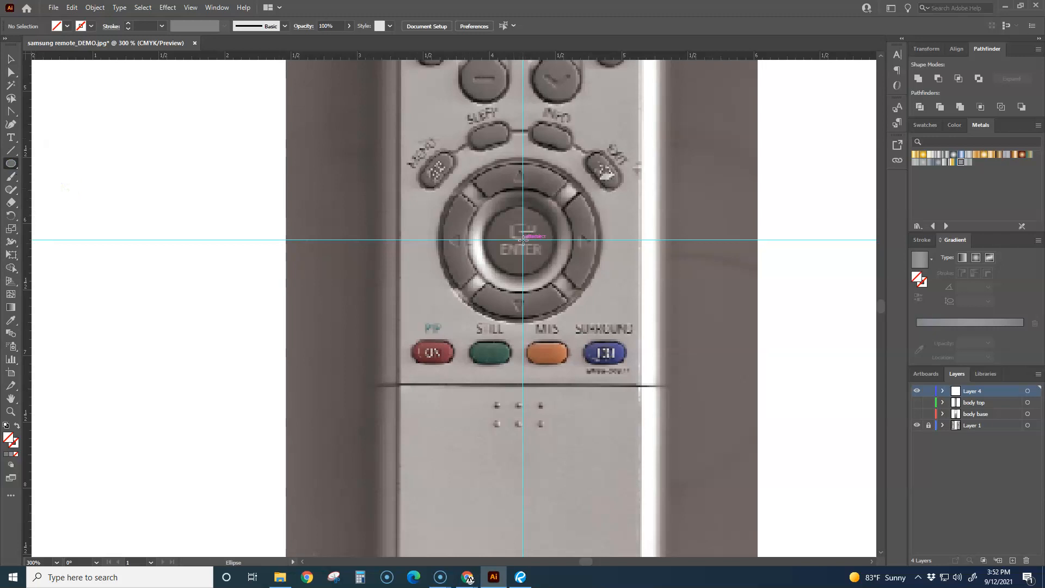
pyautogui.moveTo(522, 238); pyautogui.dragTo(608, 167)
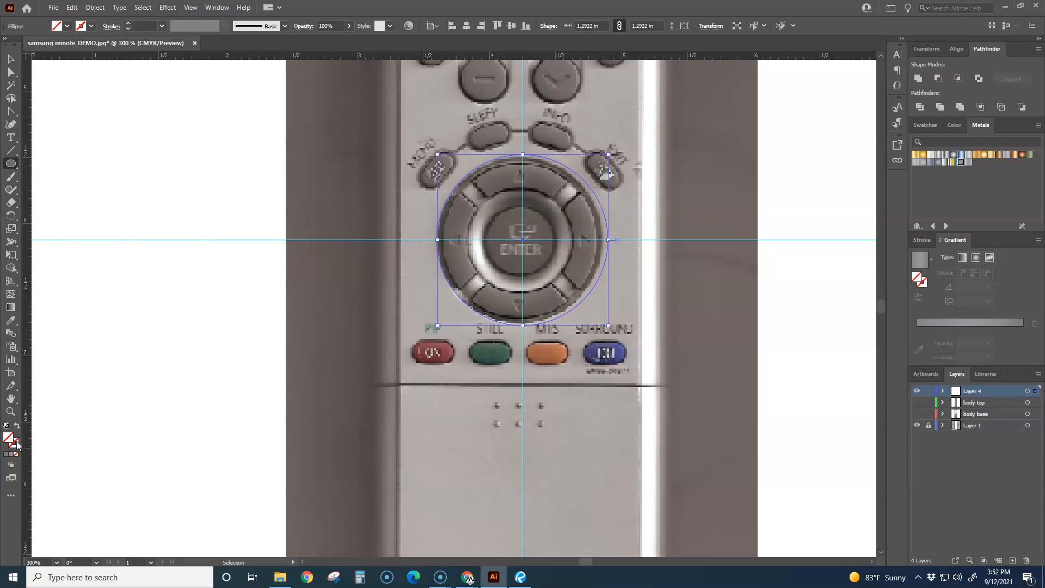
pyautogui.click(6, 425)
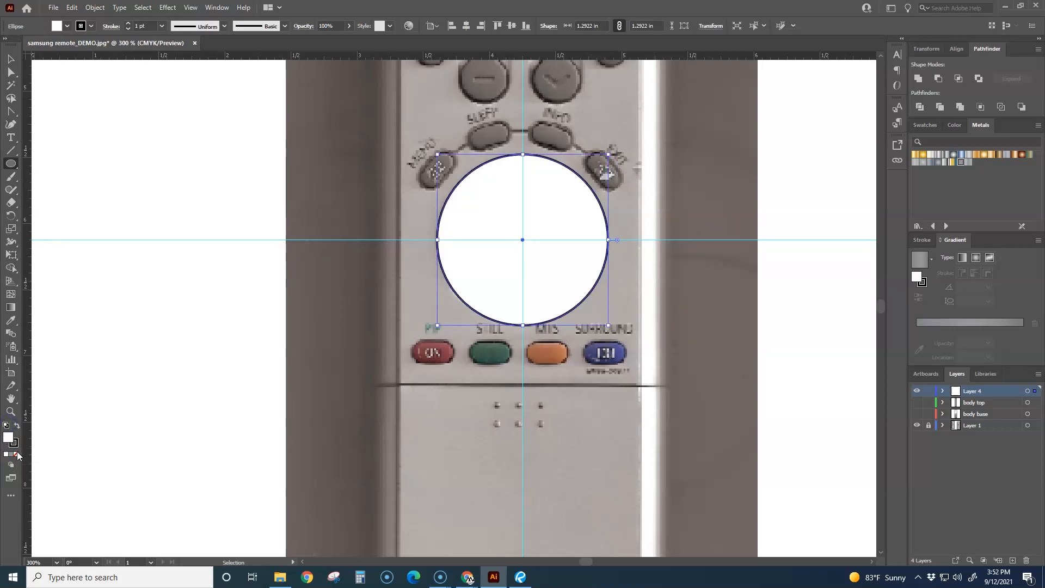
pyautogui.click(15, 455)
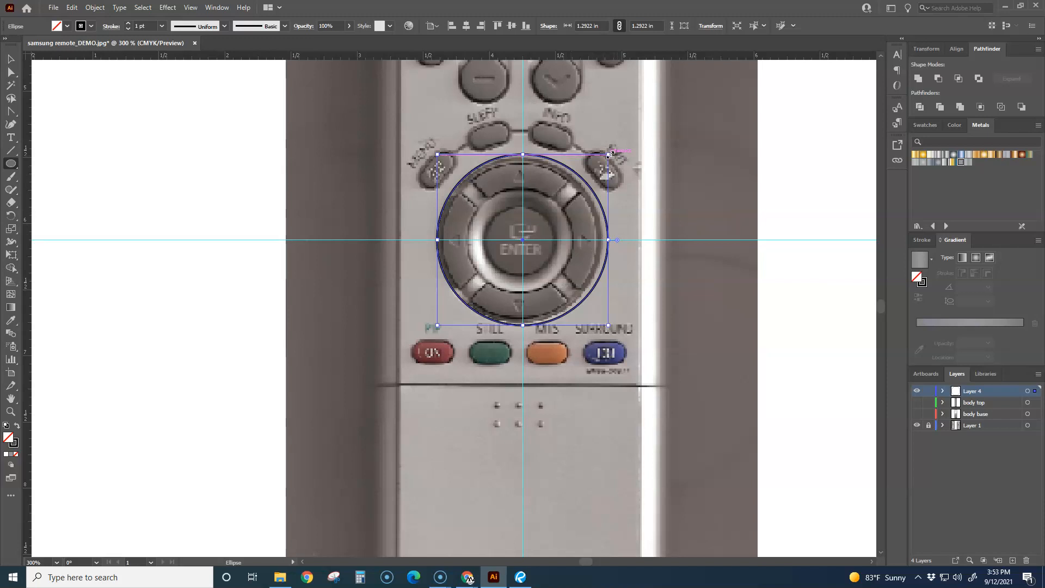
pyautogui.moveTo(609, 154)
pyautogui.mouseDown()
pyautogui.moveTo(579, 177)
pyautogui.moveTo(614, 195)
pyautogui.mouseUp()
# Step: Paste three copies of the wheel circle and spread them apart over the lower part of the remote
pyautogui.hotkey('ctrl', 'v')
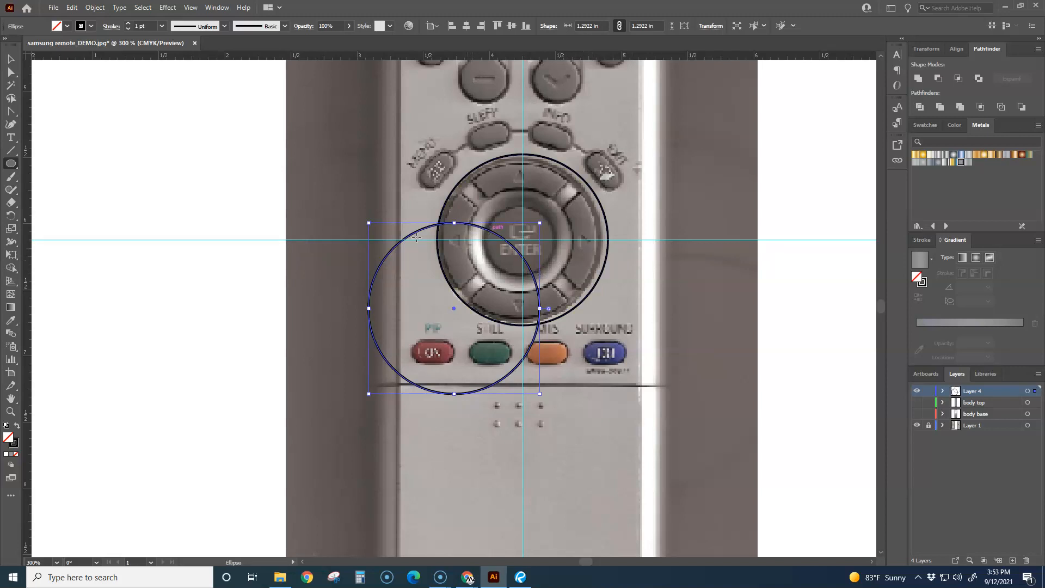
pyautogui.click(11, 59)
pyautogui.click(186, 159)
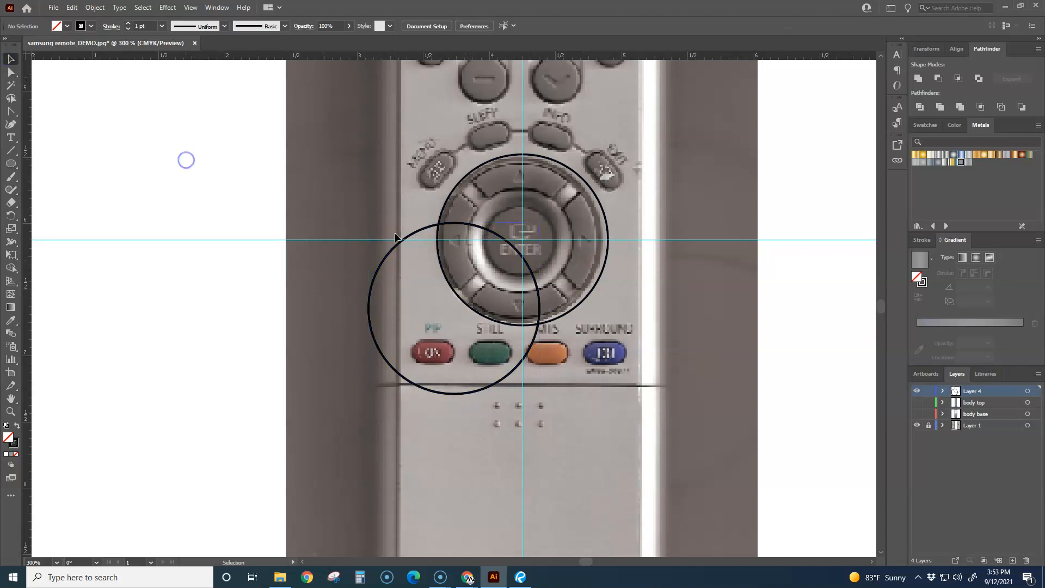
pyautogui.moveTo(419, 231); pyautogui.dragTo(370, 205)
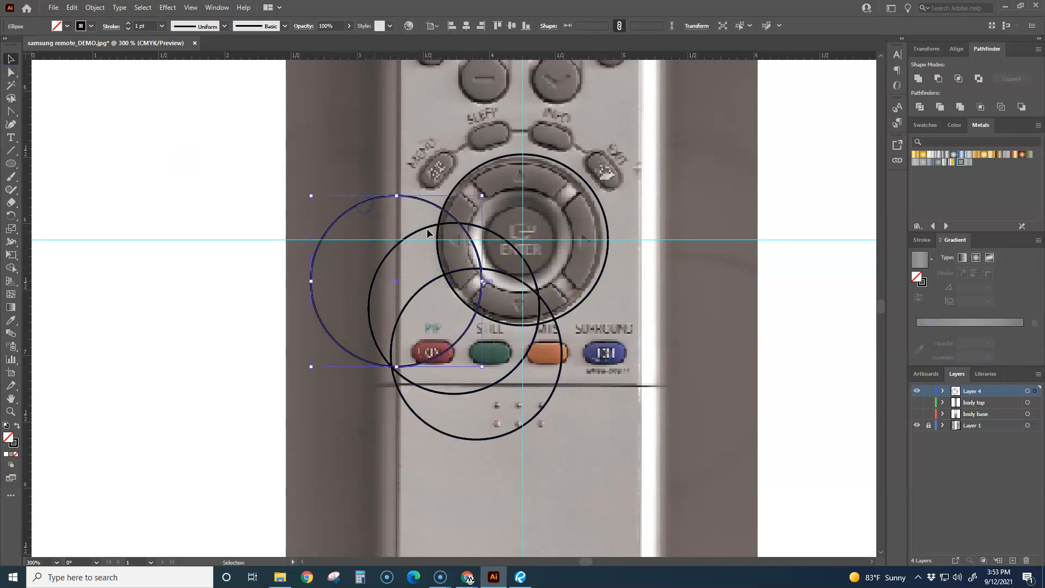
pyautogui.moveTo(427, 228); pyautogui.dragTo(428, 299)
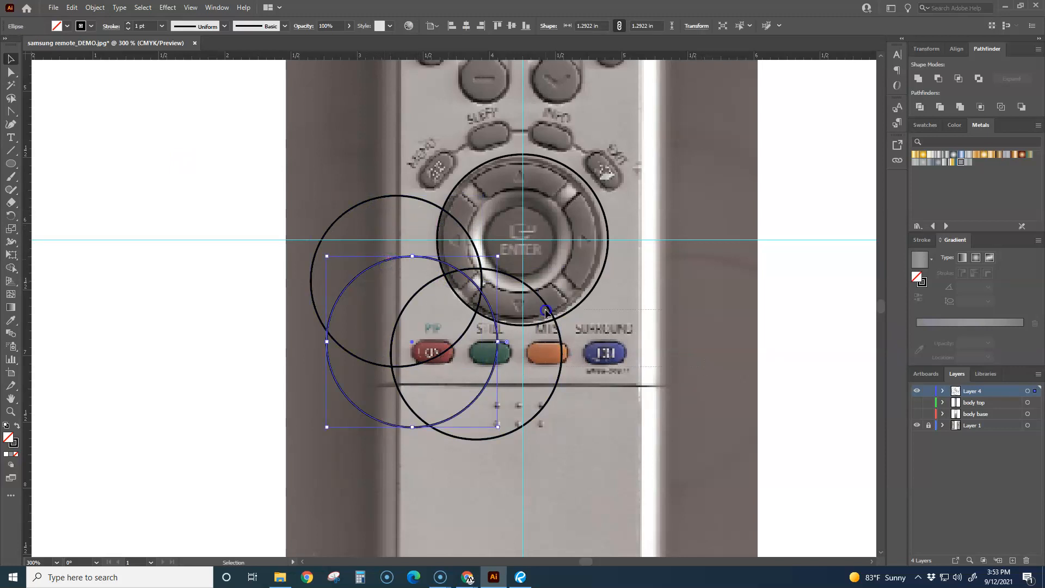
# Step: Align all four circles to the outer wheel circle by their horizontal and vertical centers
pyautogui.hotkey('ctrl', 'a')
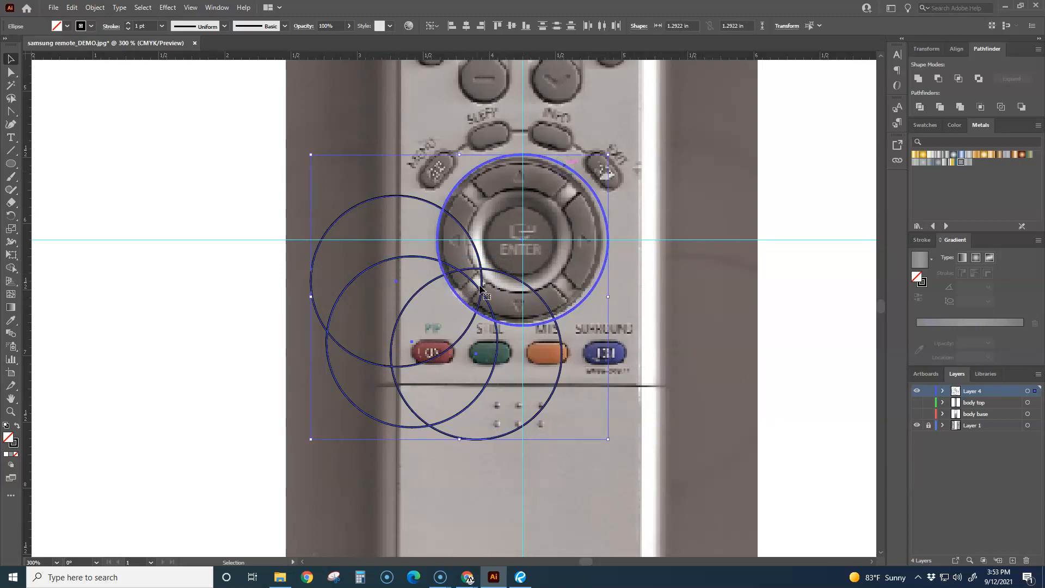
pyautogui.click(466, 26)
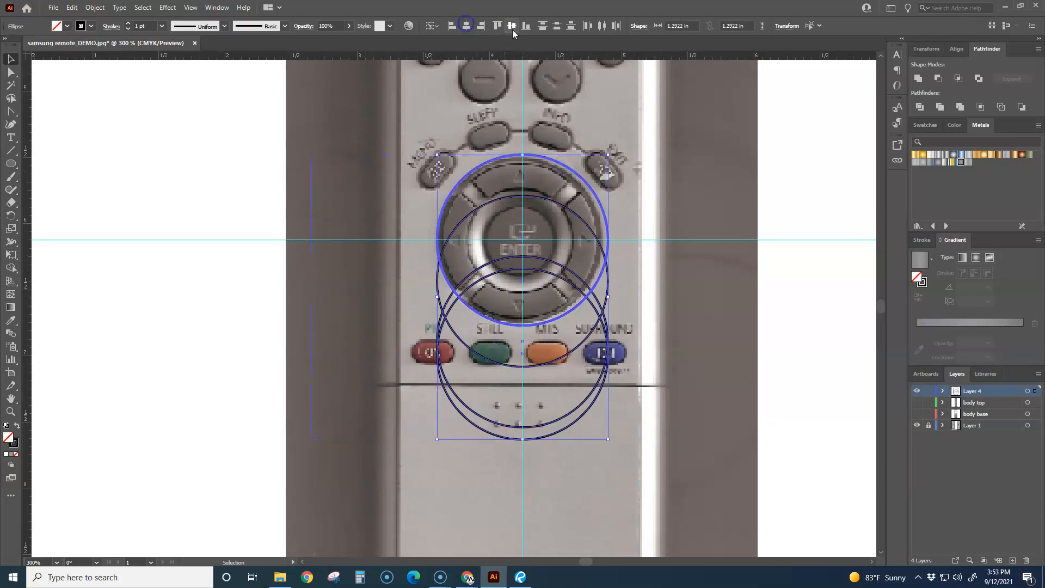
pyautogui.click(512, 25)
pyautogui.click(712, 354)
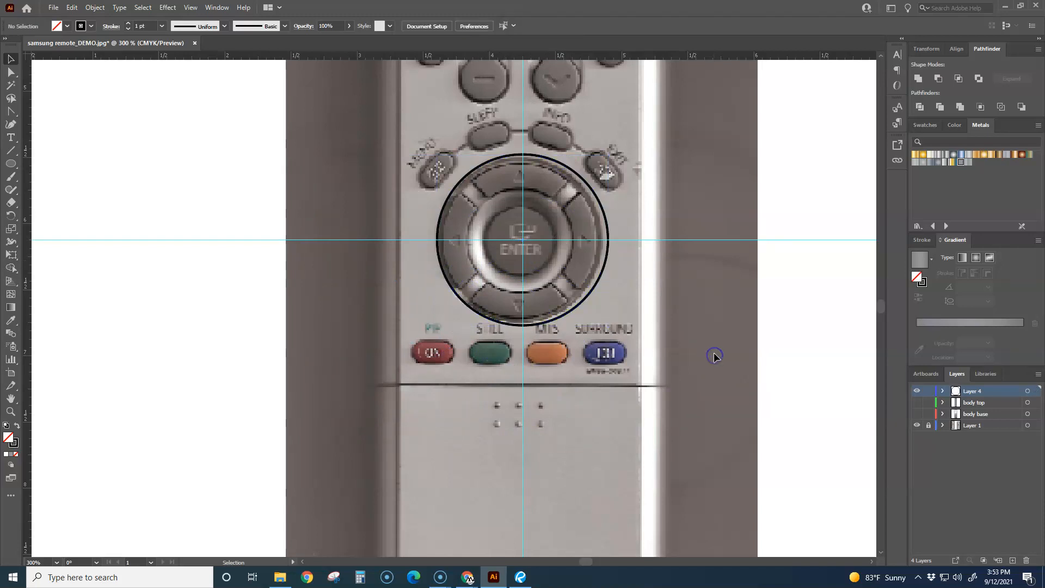
pyautogui.scroll(1, 606, 286)
pyautogui.moveTo(593, 276); pyautogui.dragTo(616, 358)
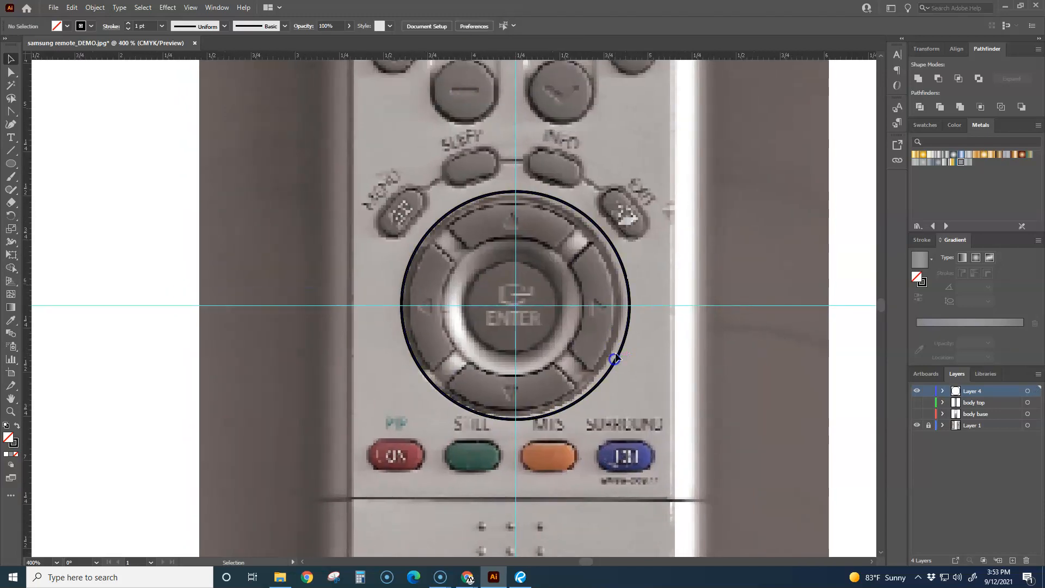
# Step: Scale one of the stacked wheel circles down around its center to fit the edge of the ENTER button
pyautogui.click(630, 303)
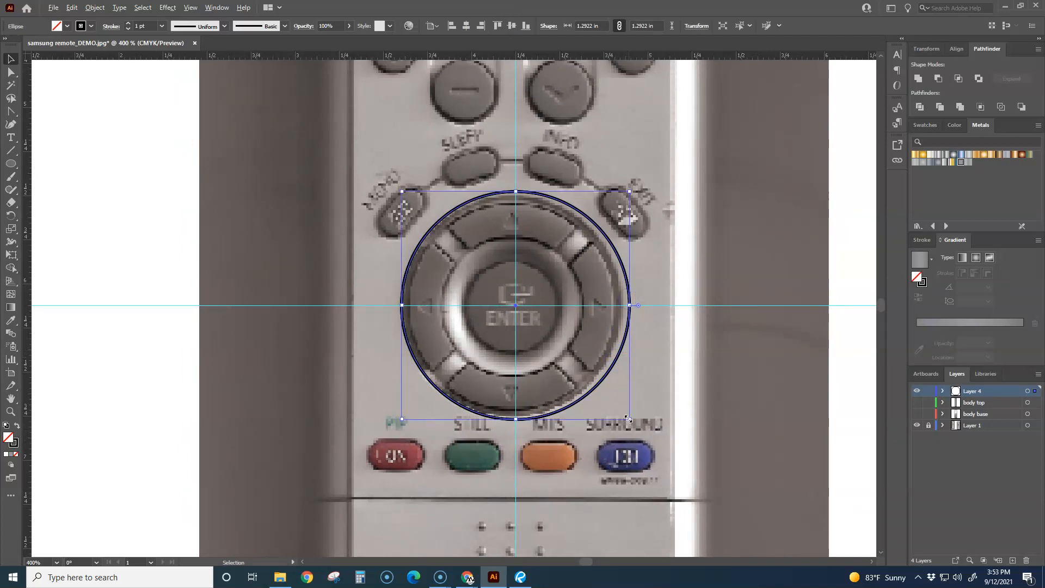
pyautogui.moveTo(628, 418); pyautogui.dragTo(584, 351)
pyautogui.click(614, 367)
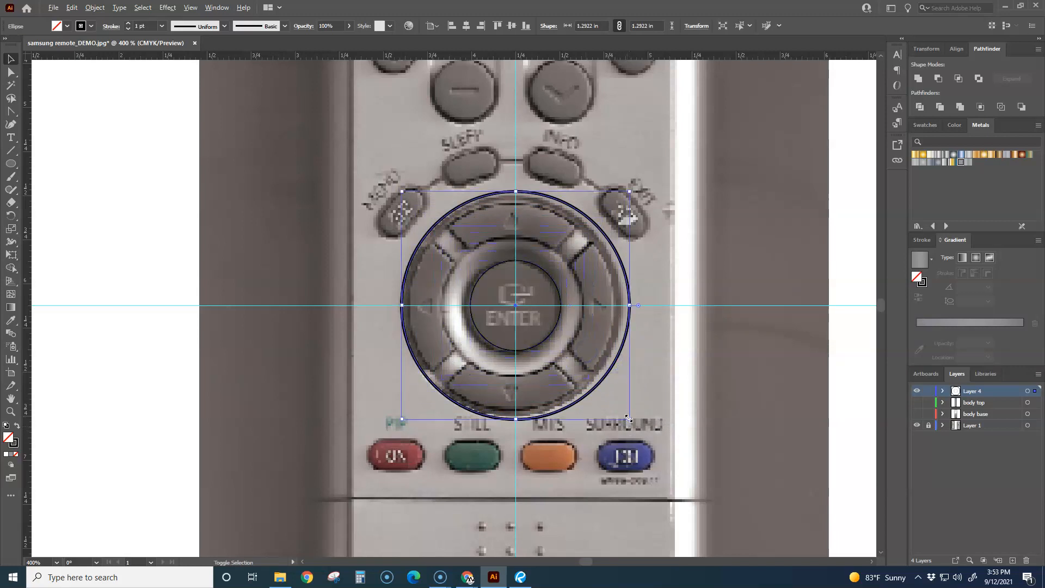
# Step: Scale the second circle to about 1.21 in at the arrow ring's outer edge and the third down to the ring's inner edge
pyautogui.moveTo(628, 417)
pyautogui.mouseDown()
pyautogui.moveTo(616, 400)
pyautogui.moveTo(621, 415)
pyautogui.mouseUp()
pyautogui.moveTo(622, 413); pyautogui.dragTo(643, 381)
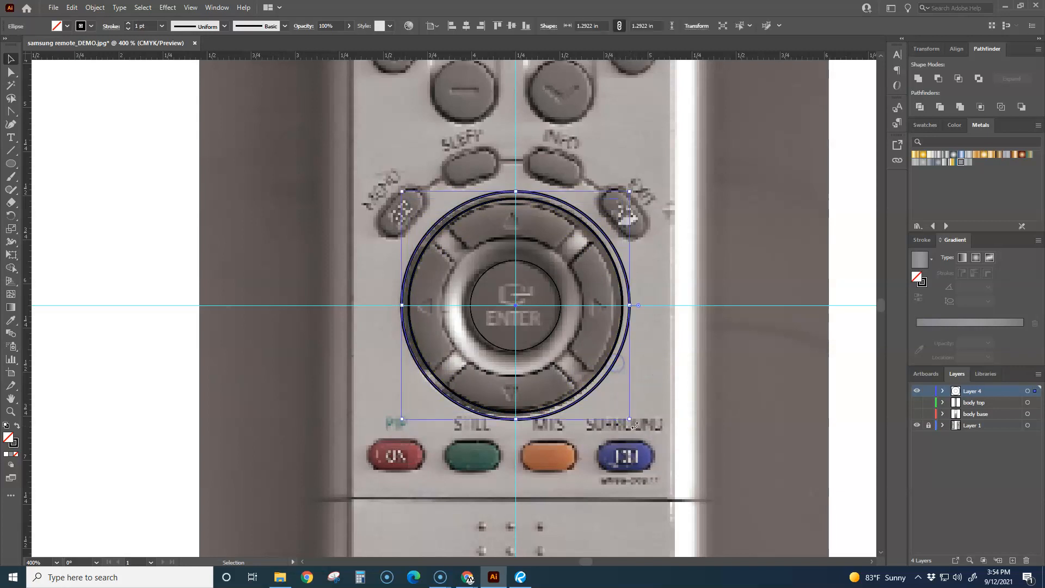
pyautogui.moveTo(630, 419); pyautogui.dragTo(603, 378)
pyautogui.click(651, 387)
pyautogui.click(612, 369)
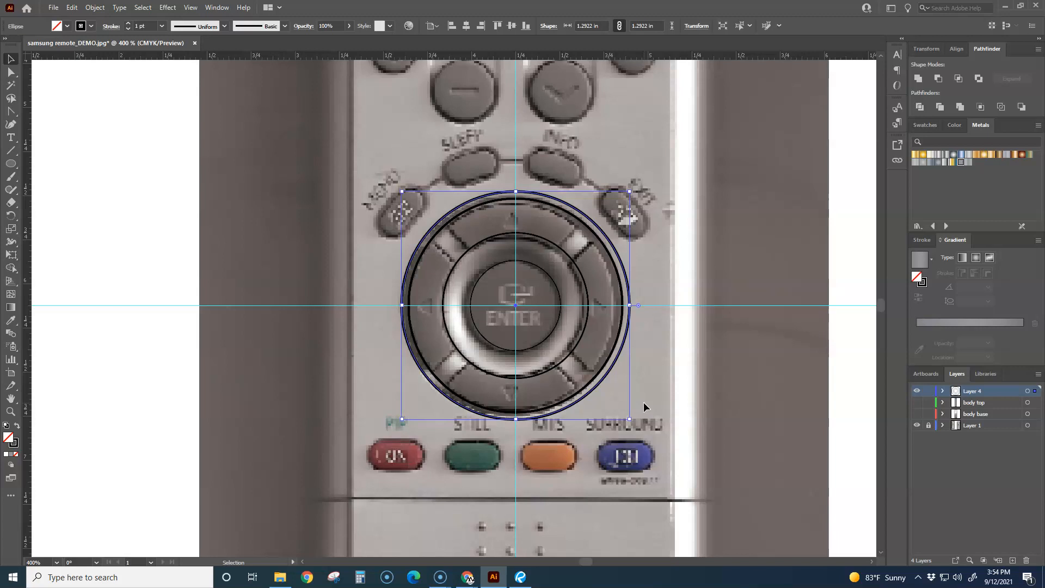
pyautogui.moveTo(630, 419); pyautogui.dragTo(647, 440)
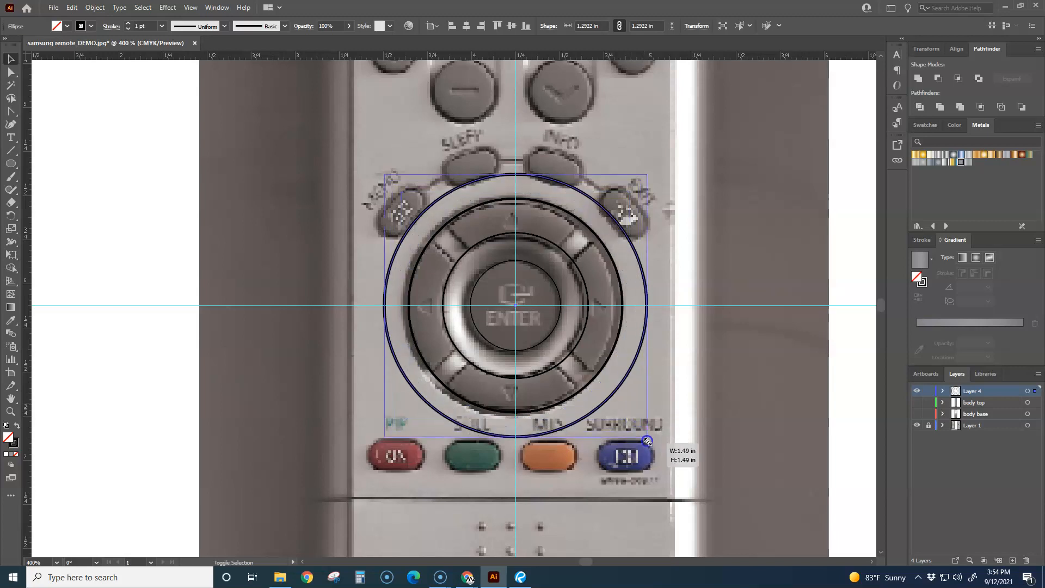
pyautogui.hotkey('ctrl', 'z')
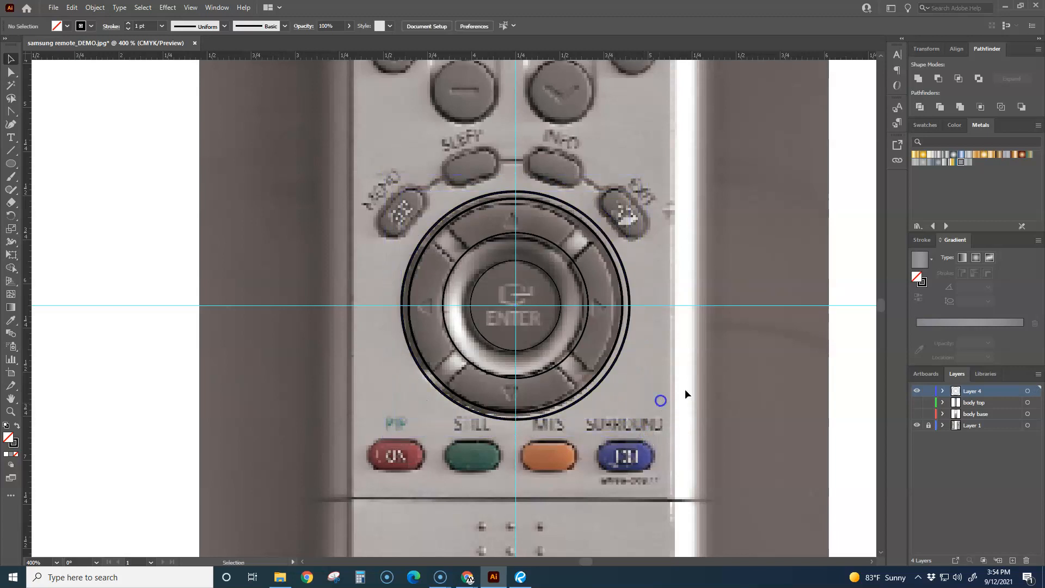
pyautogui.moveTo(616, 359); pyautogui.dragTo(730, 378)
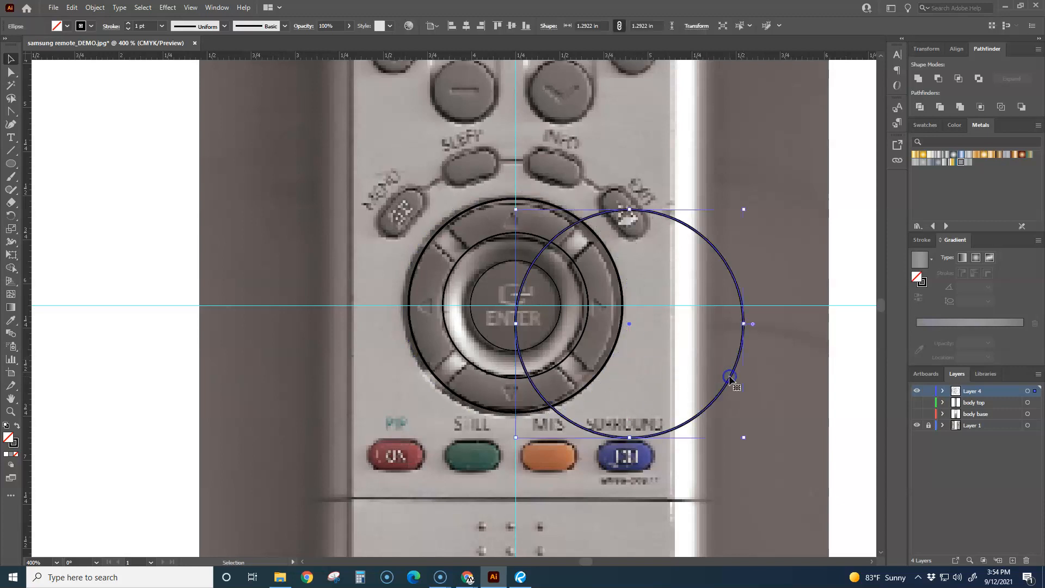
pyautogui.hotkey('ctrl', 'z')
pyautogui.moveTo(617, 346); pyautogui.dragTo(716, 346)
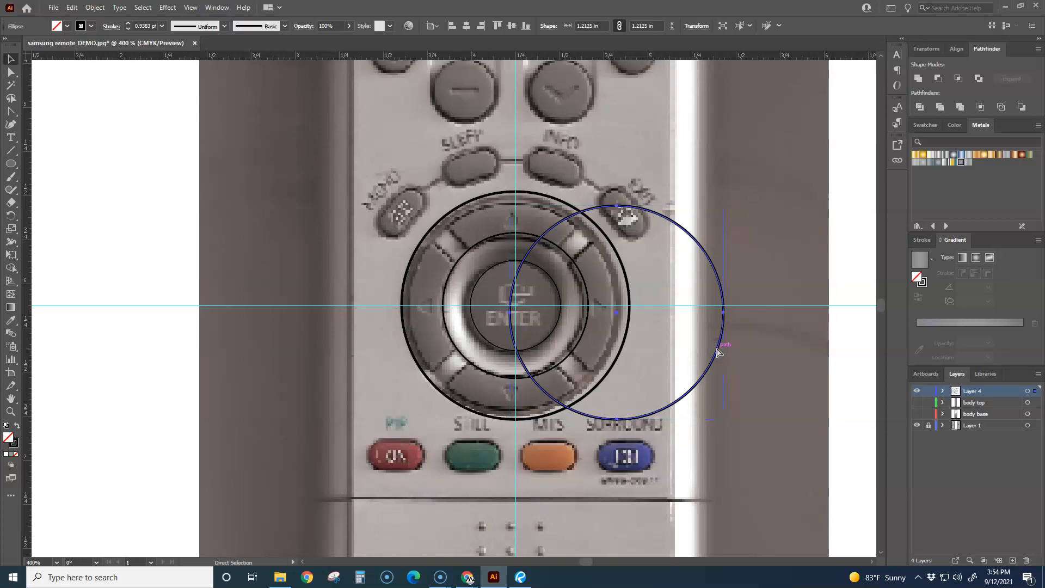
pyautogui.hotkey('ctrl', 'z')
pyautogui.click(572, 346)
pyautogui.moveTo(572, 346); pyautogui.dragTo(707, 383)
pyautogui.hotkey('ctrl', 'z')
pyautogui.click(754, 380)
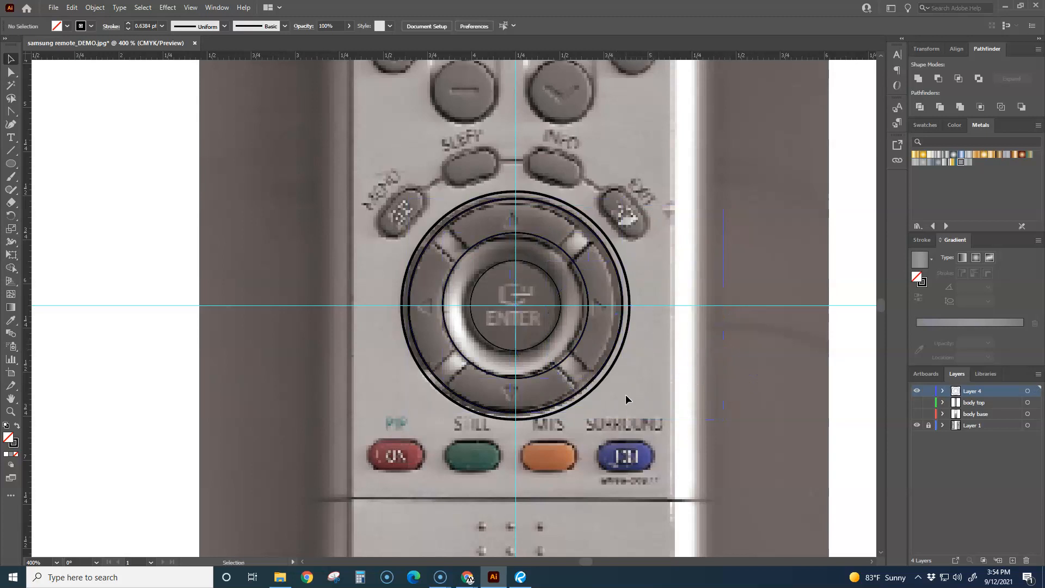
# Step: Draw a straight line from the guide intersection through the wheel's lower-left gap, about 0.55 in wide and 0.63 in high
pyautogui.scroll(1, 619, 400)
pyautogui.moveTo(539, 336); pyautogui.dragTo(545, 375)
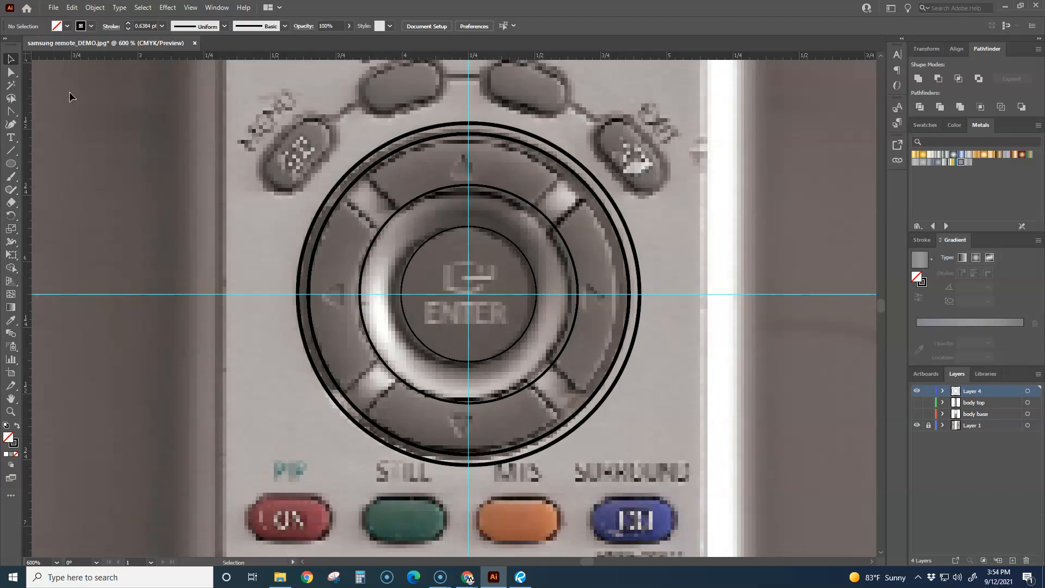
pyautogui.click(12, 151)
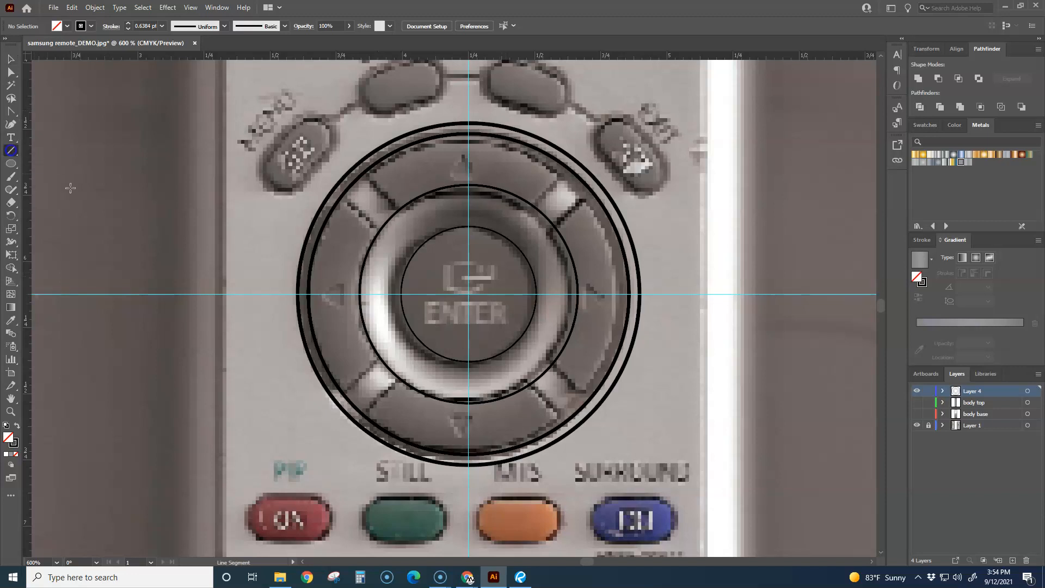
pyautogui.click(468, 295)
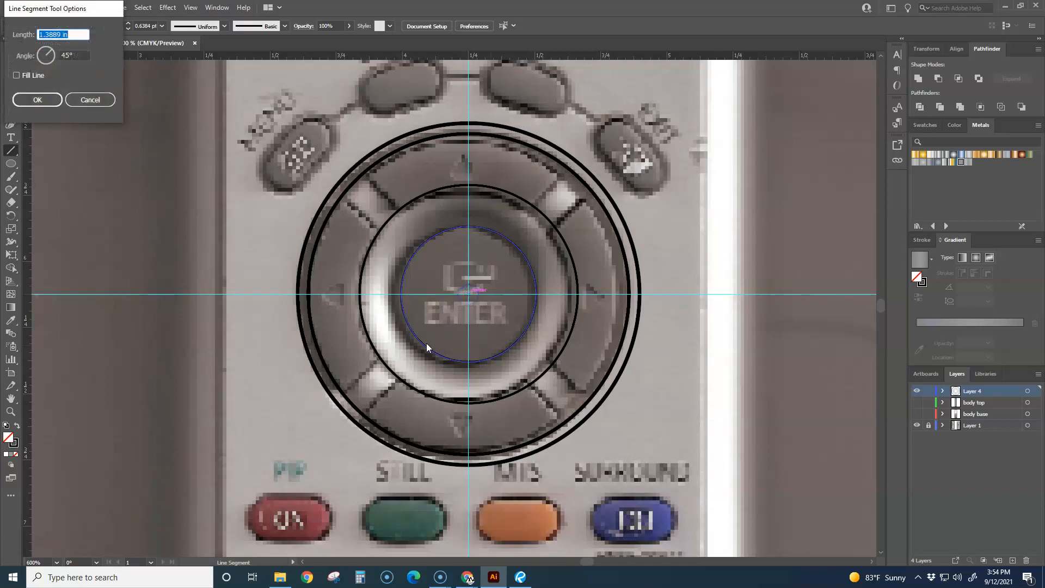
pyautogui.click(90, 100)
pyautogui.moveTo(469, 294); pyautogui.dragTo(324, 460)
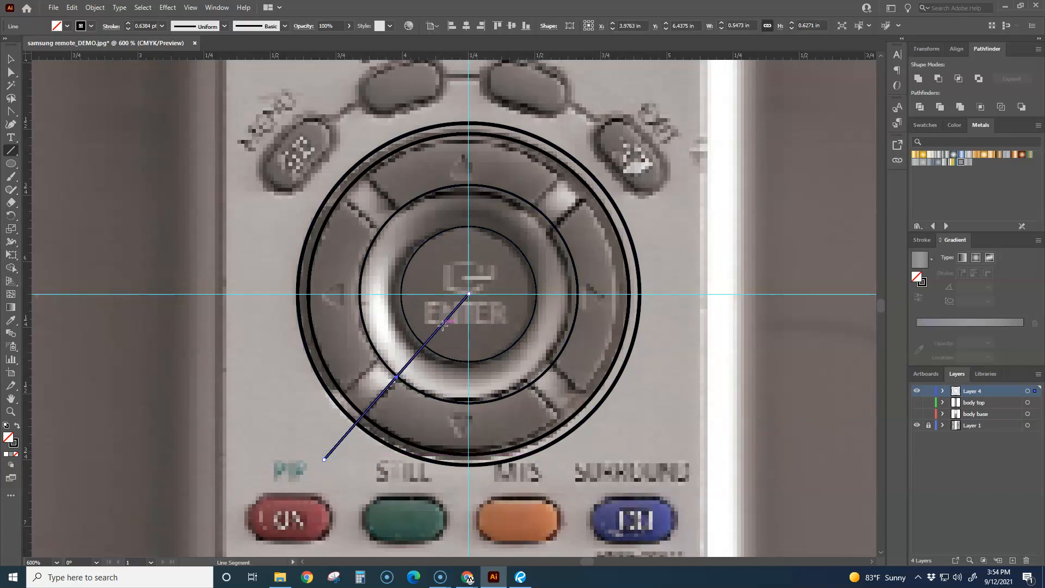
pyautogui.press('v')
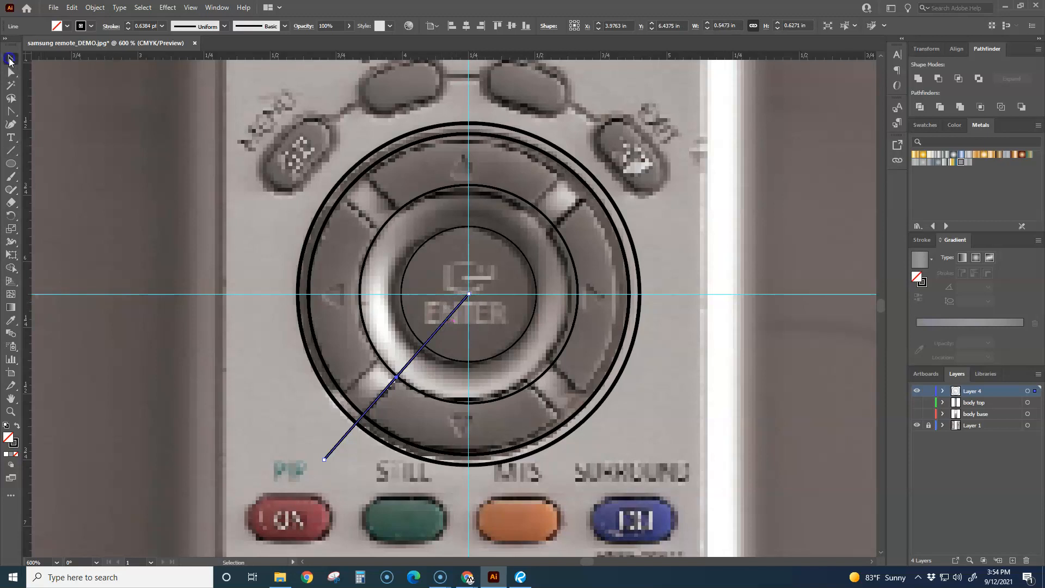
pyautogui.moveTo(469, 294); pyautogui.dragTo(598, 145)
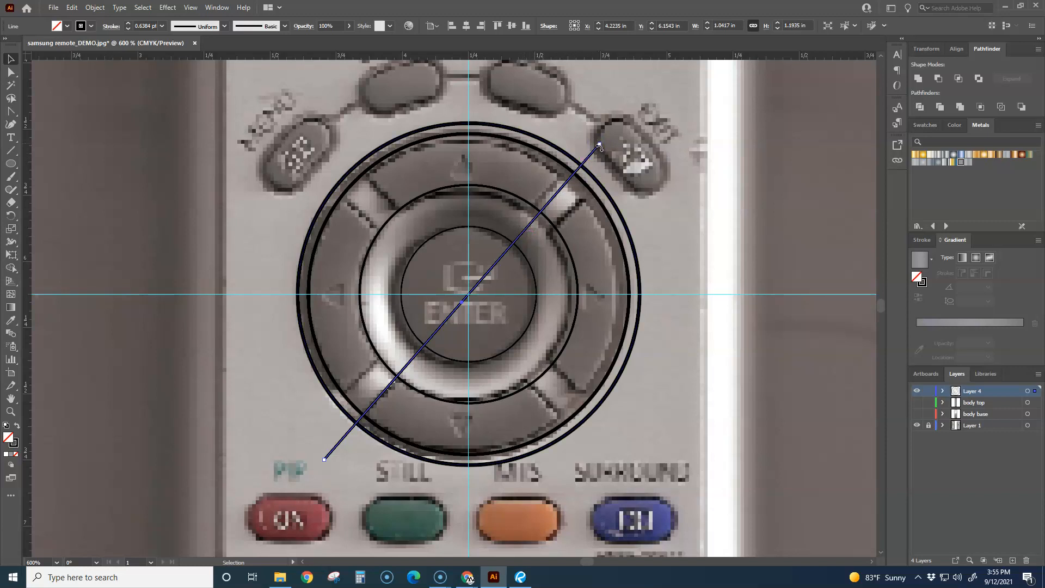
pyautogui.moveTo(599, 146); pyautogui.dragTo(469, 295)
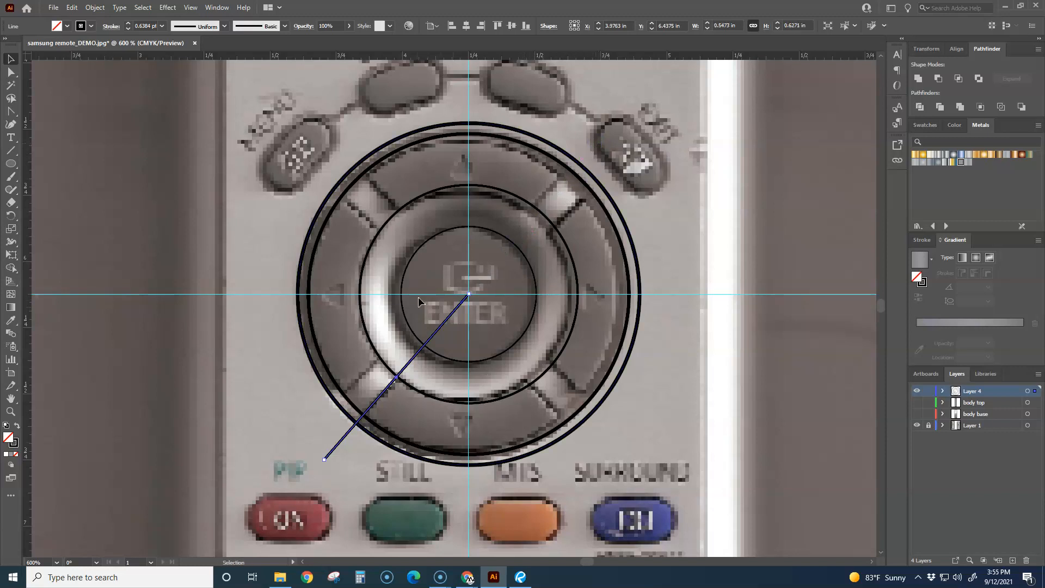
# Step: Reflect a copy of the diagonal line across the vertical axis and move it so its upper end meets the guide intersection
pyautogui.click(11, 153)
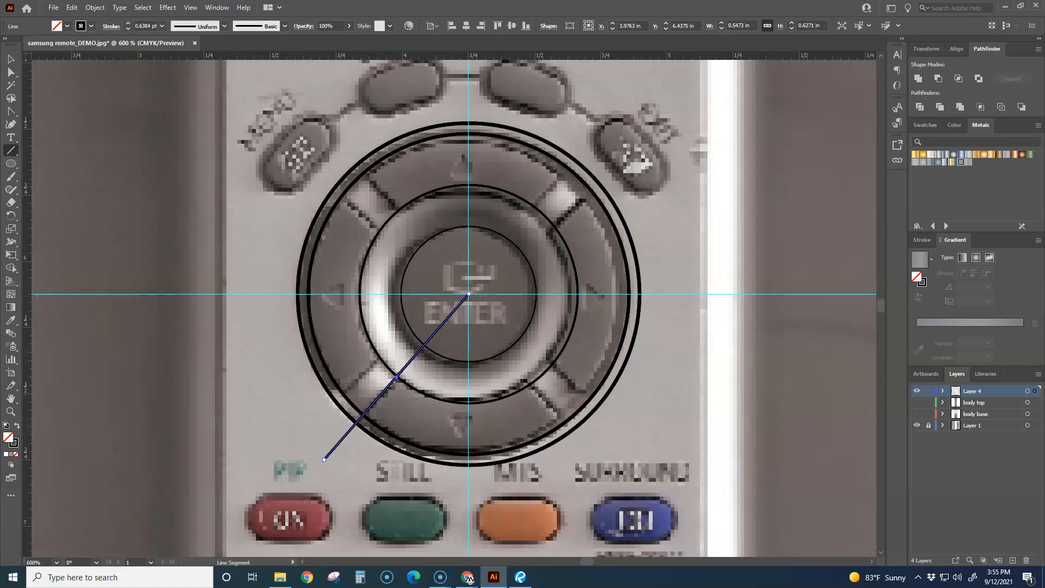
pyautogui.press('v')
pyautogui.click(429, 362)
pyautogui.click(417, 359)
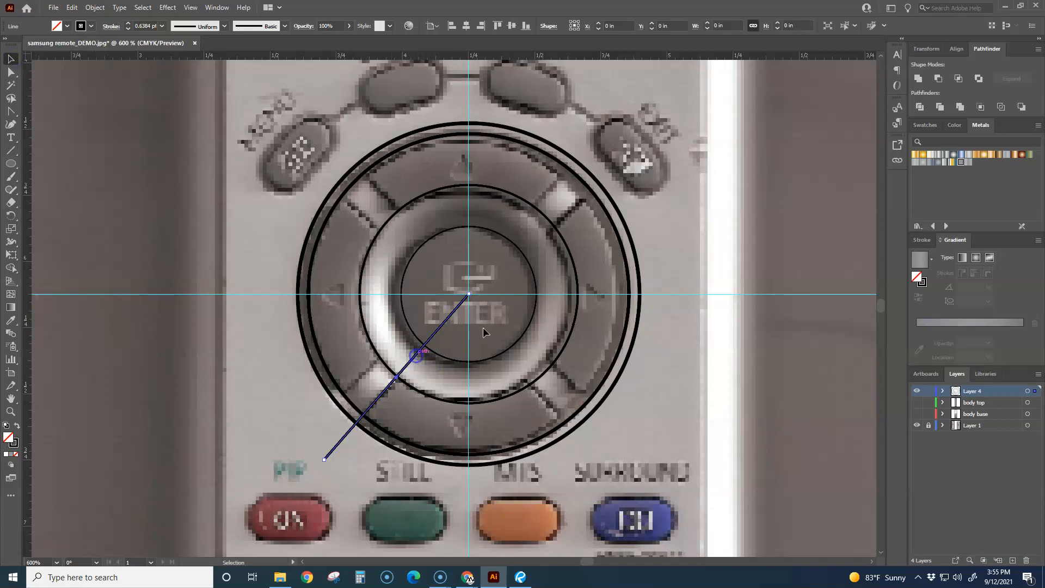
pyautogui.click(95, 8)
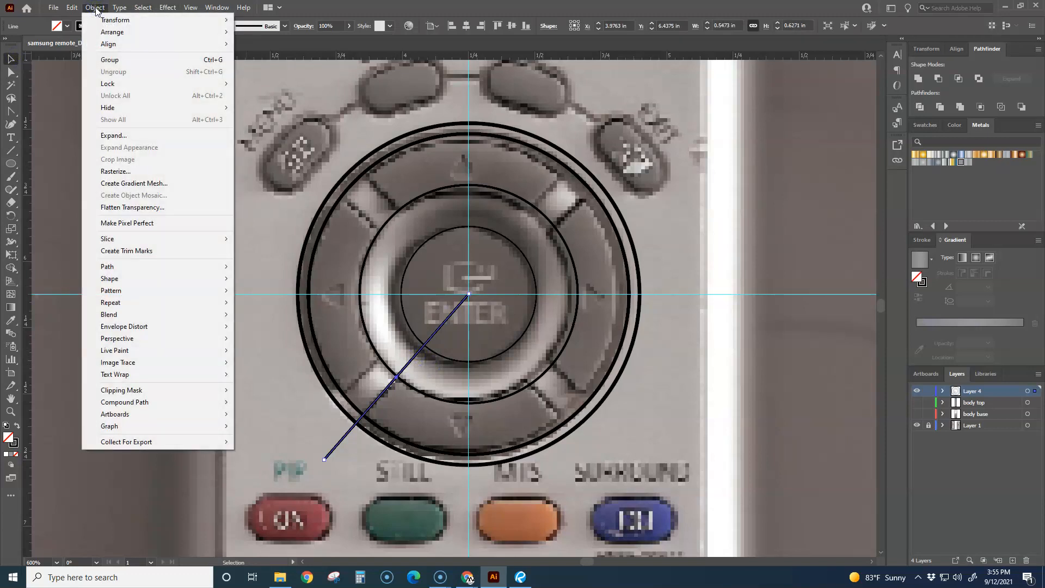
pyautogui.click(95, 8)
pyautogui.click(95, 8)
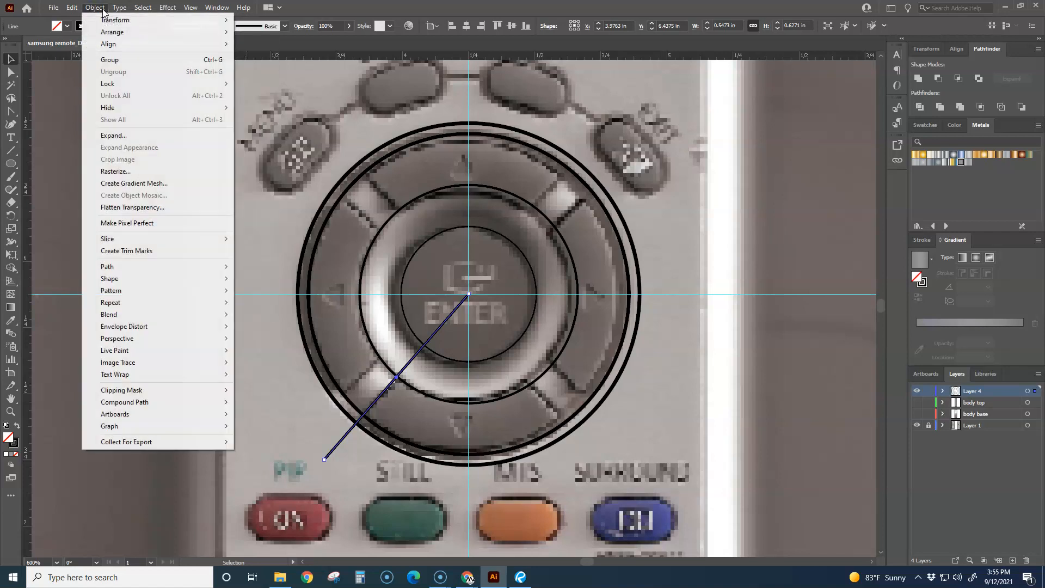
pyautogui.moveTo(109, 25)
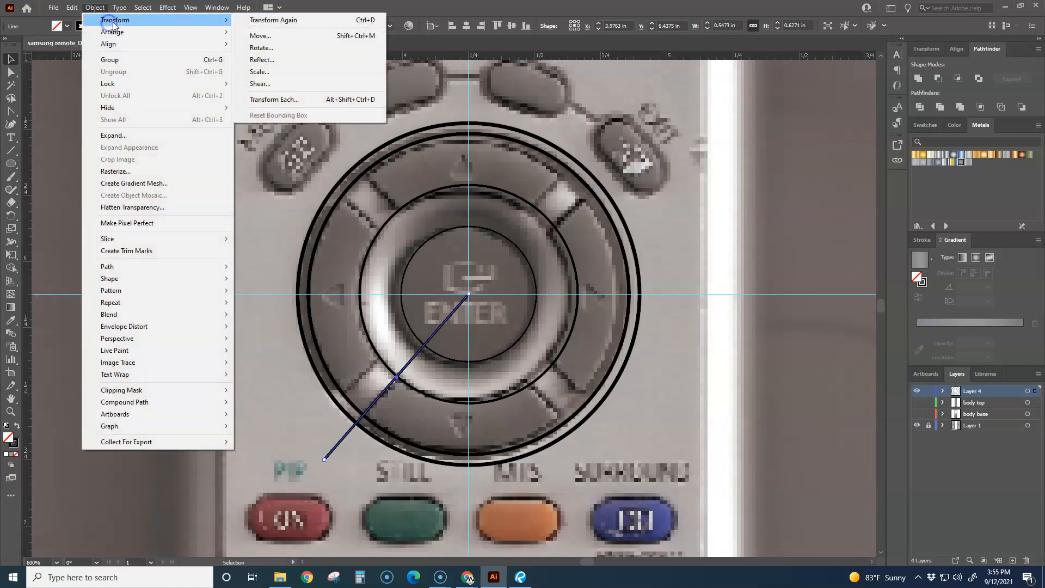
pyautogui.click(262, 55)
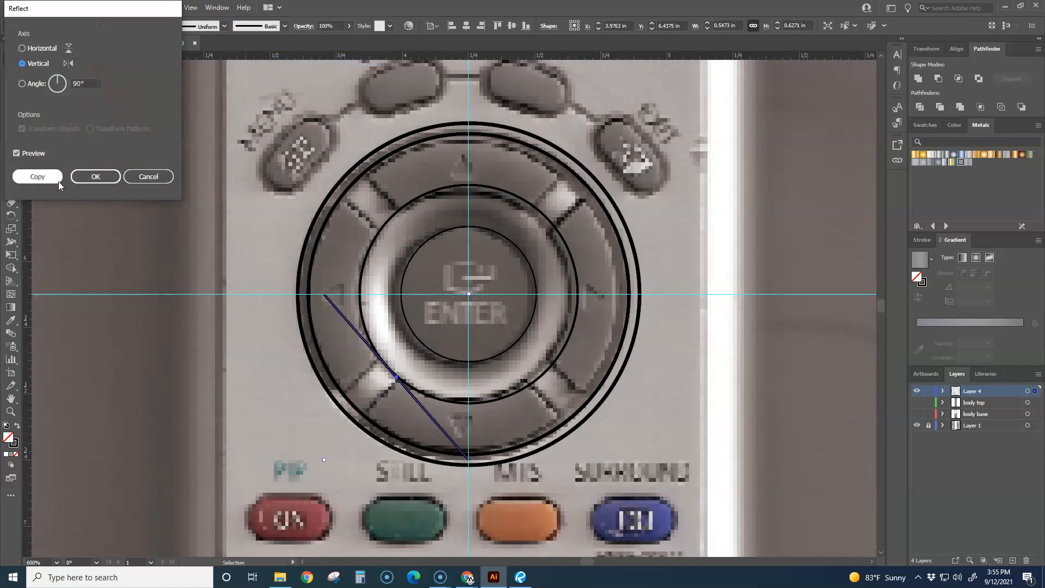
pyautogui.click(44, 178)
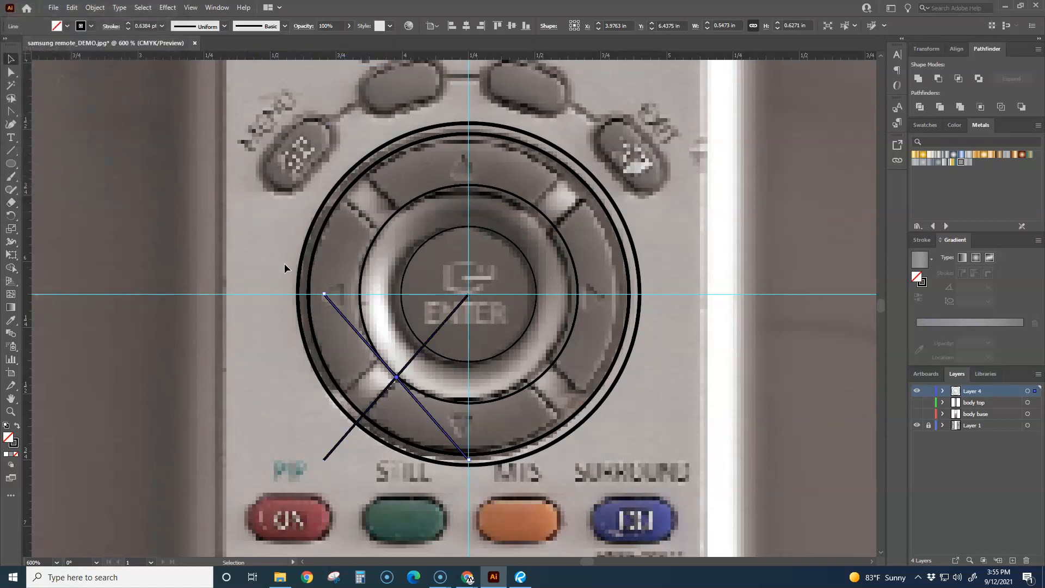
pyautogui.keyDown('shift'); pyautogui.click(363, 326); pyautogui.keyUp('shift')
pyautogui.moveTo(351, 325); pyautogui.dragTo(493, 324)
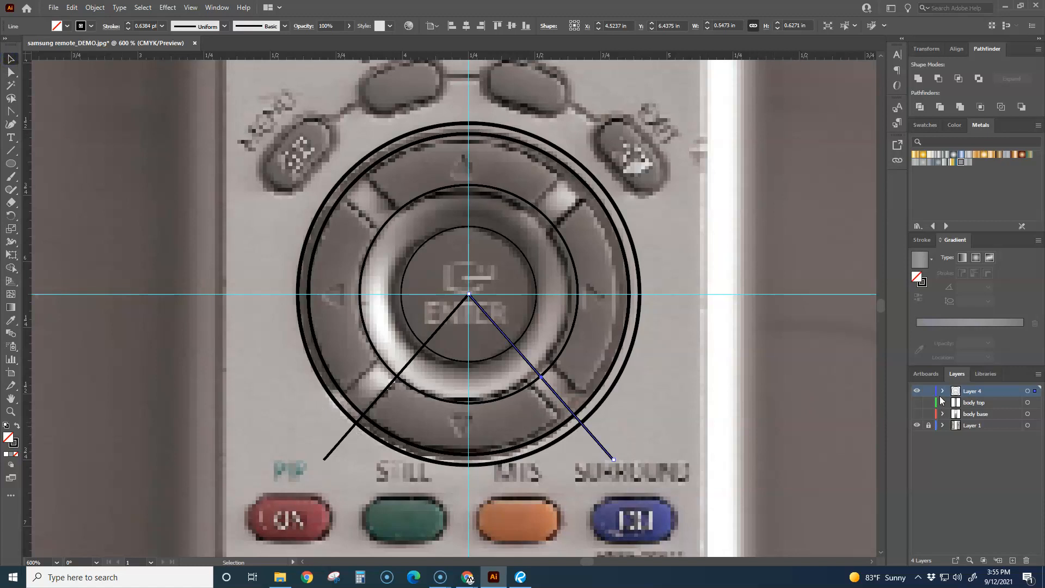
# Step: Move both diagonal lines and the two circles bounding the arrow ring onto a new layer, and hide Layer 4
pyautogui.click(1013, 561)
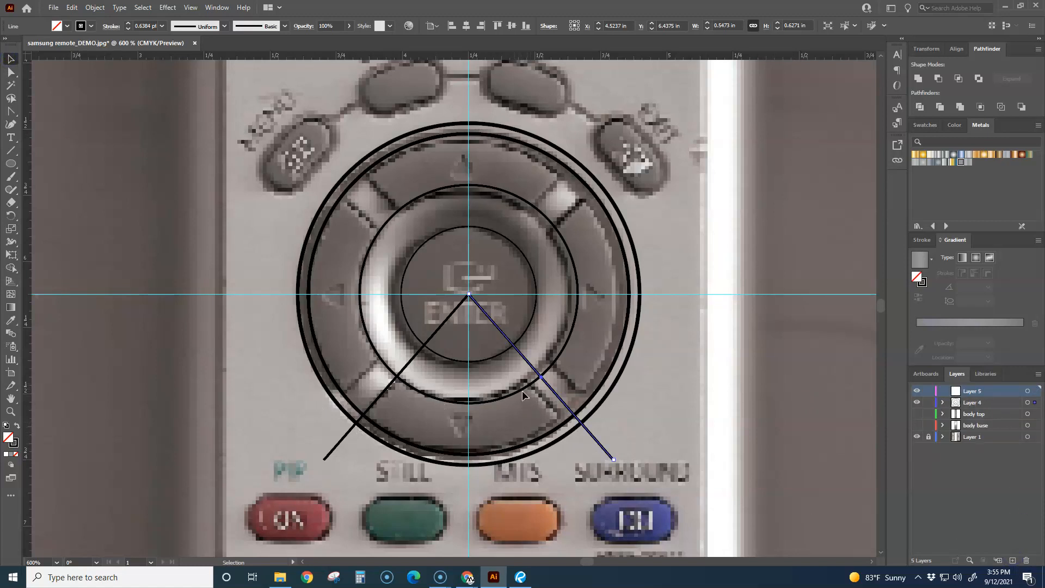
pyautogui.press('a')
pyautogui.keyDown('shift'); pyautogui.click(442, 333); pyautogui.keyUp('shift')
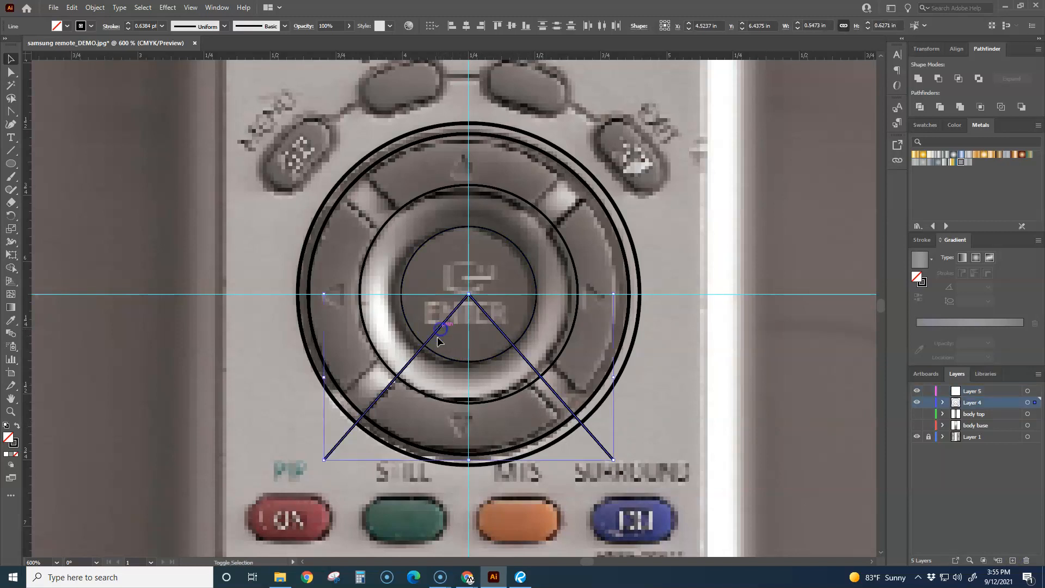
pyautogui.keyDown('shift'); pyautogui.click(442, 400); pyautogui.keyUp('shift')
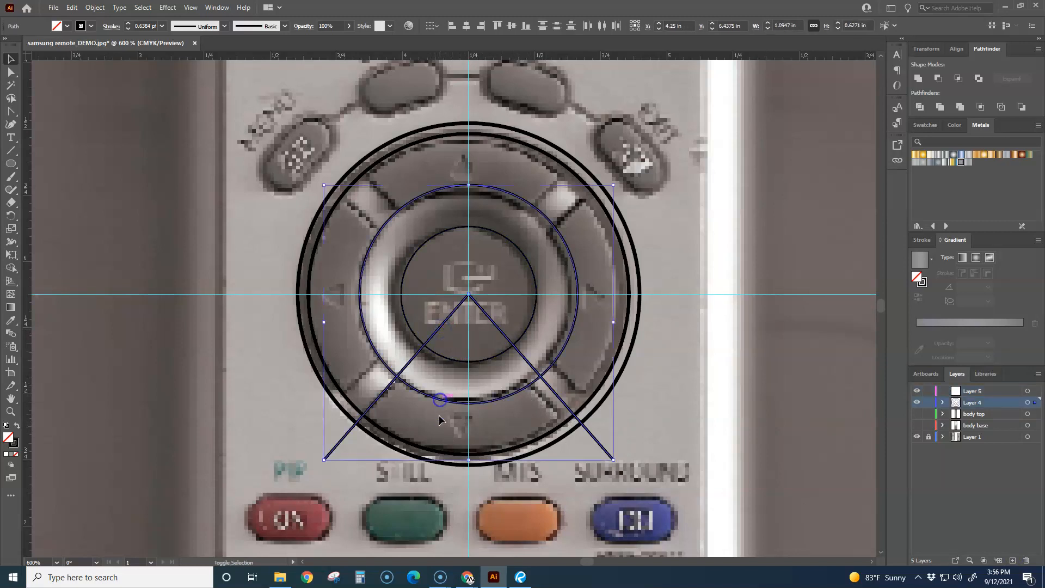
pyautogui.keyDown('shift'); pyautogui.click(432, 452); pyautogui.keyUp('shift')
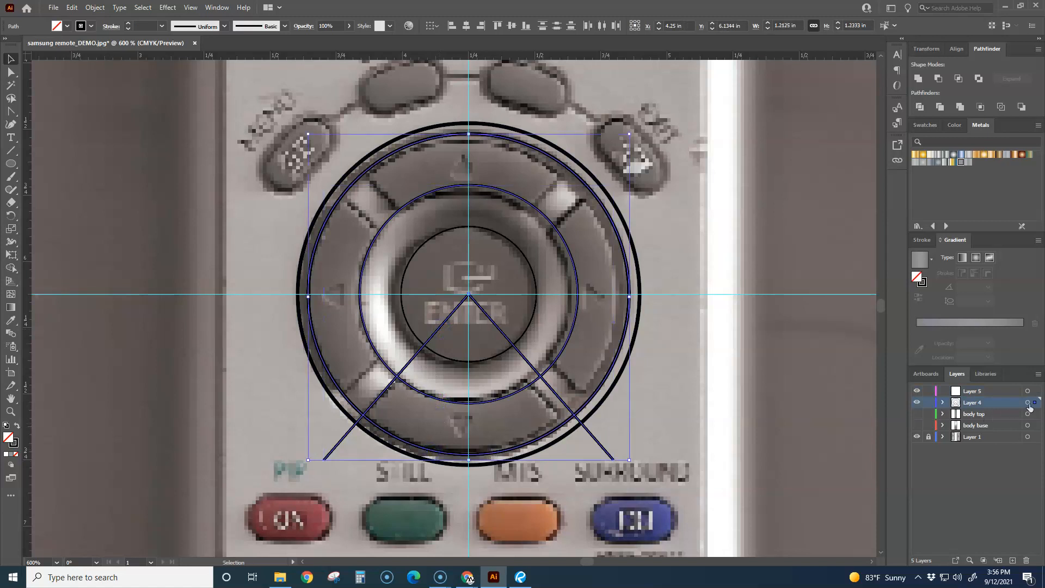
pyautogui.moveTo(1035, 404); pyautogui.dragTo(1035, 391)
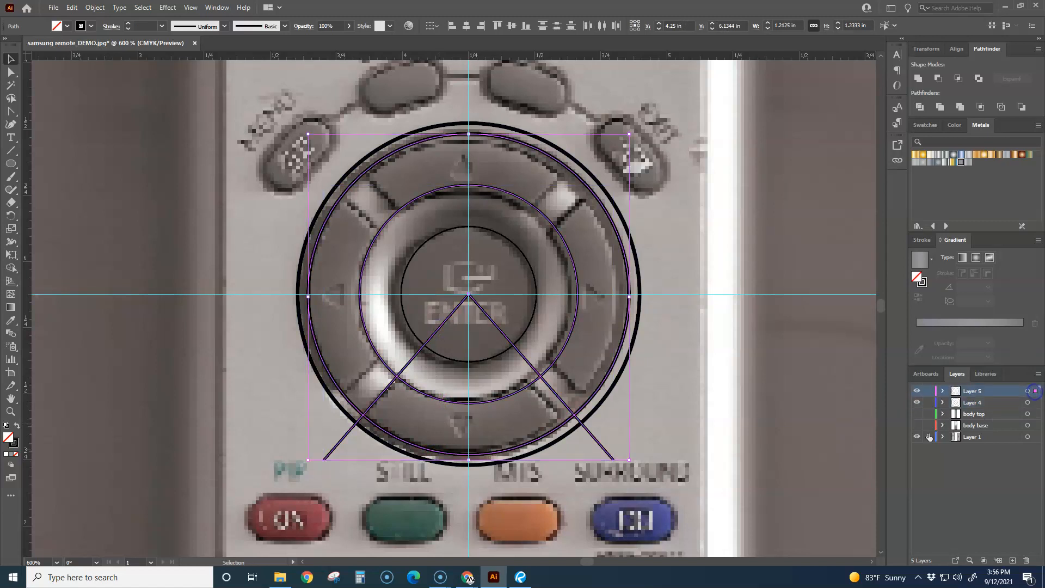
pyautogui.click(917, 402)
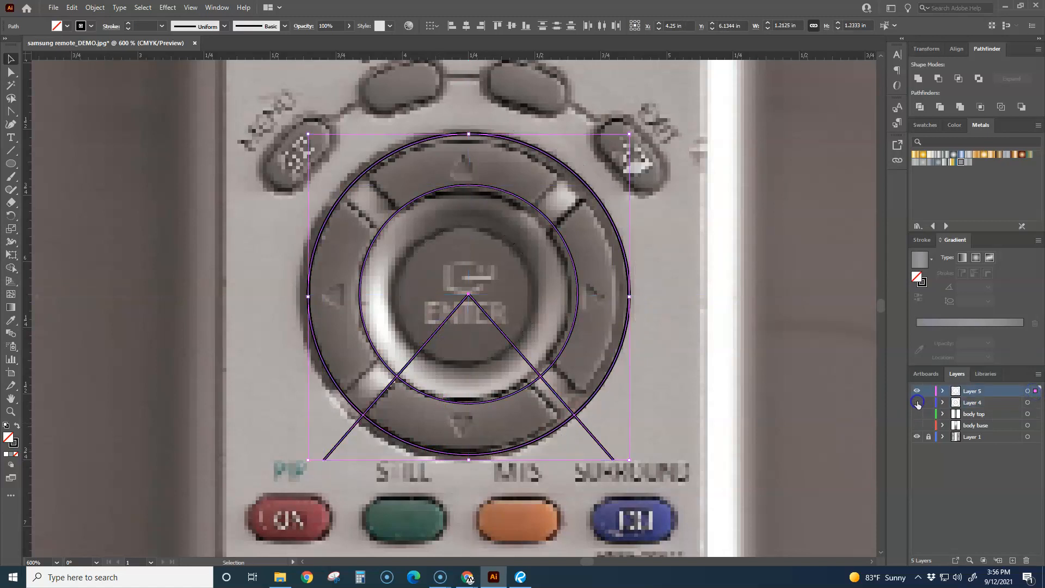
# Step: Divide the two circles and two lines with Pathfinder and ungroup the resulting pieces
pyautogui.click(765, 411)
pyautogui.moveTo(628, 443); pyautogui.dragTo(327, 296)
pyautogui.click(919, 108)
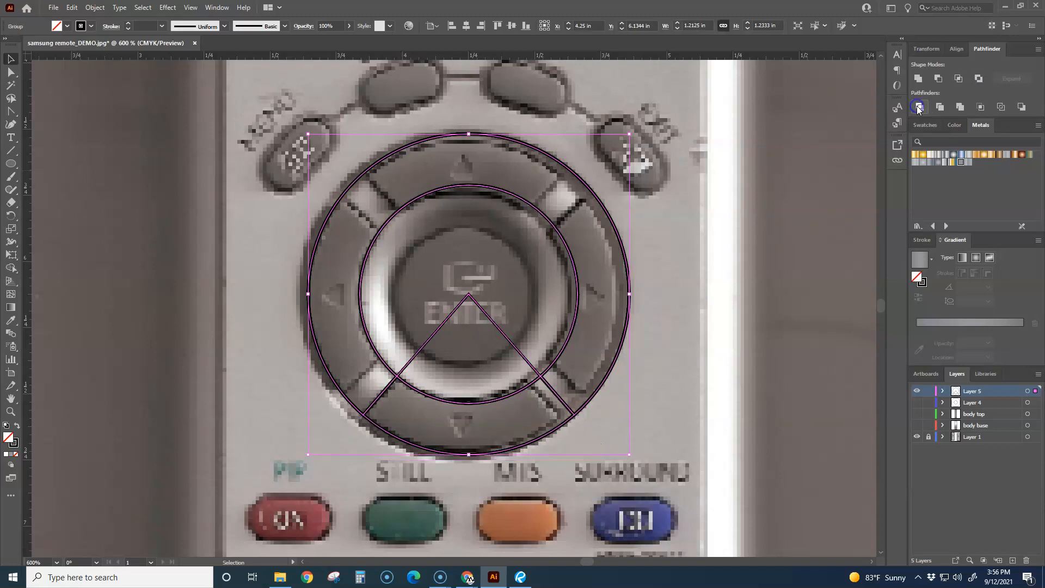
pyautogui.click(770, 344)
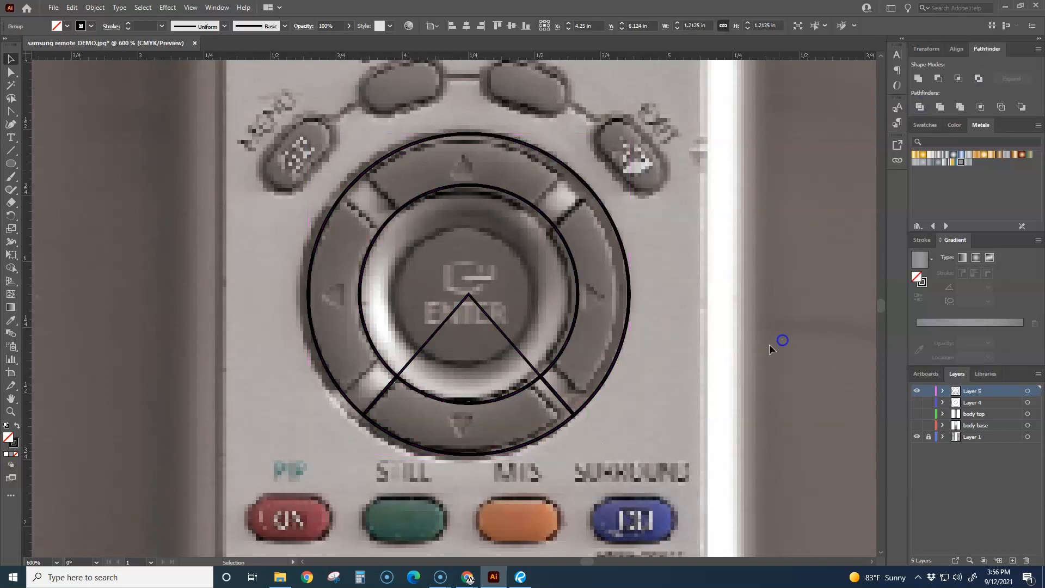
pyautogui.click(554, 361)
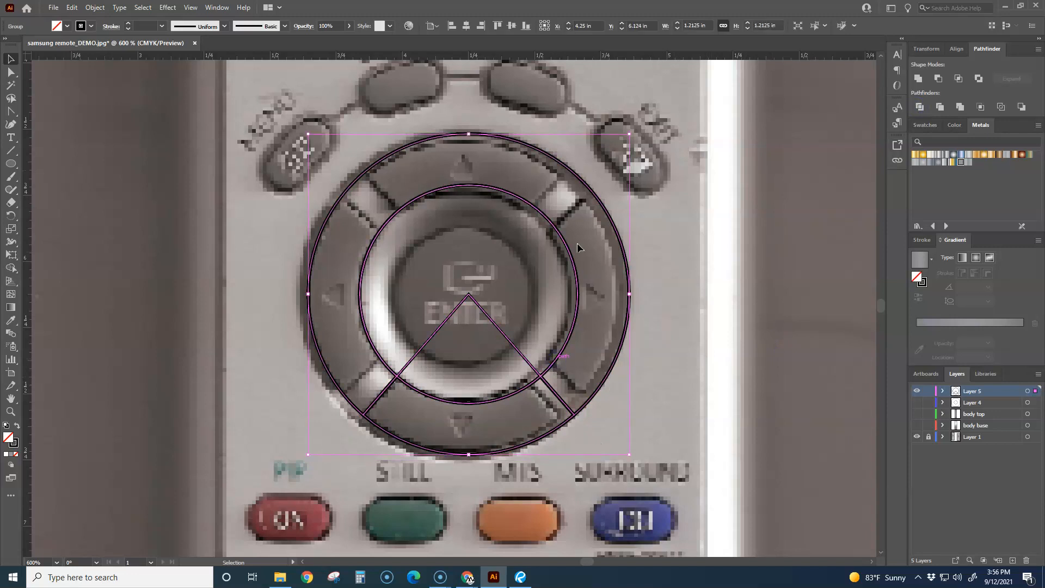
pyautogui.rightClick(548, 291)
pyautogui.click(581, 384)
# Step: Delete the divided pieces of the upper ring, center circle and lower wedge, keeping only the down-arrow button segment
pyautogui.click(649, 335)
pyautogui.moveTo(626, 335); pyautogui.dragTo(651, 267)
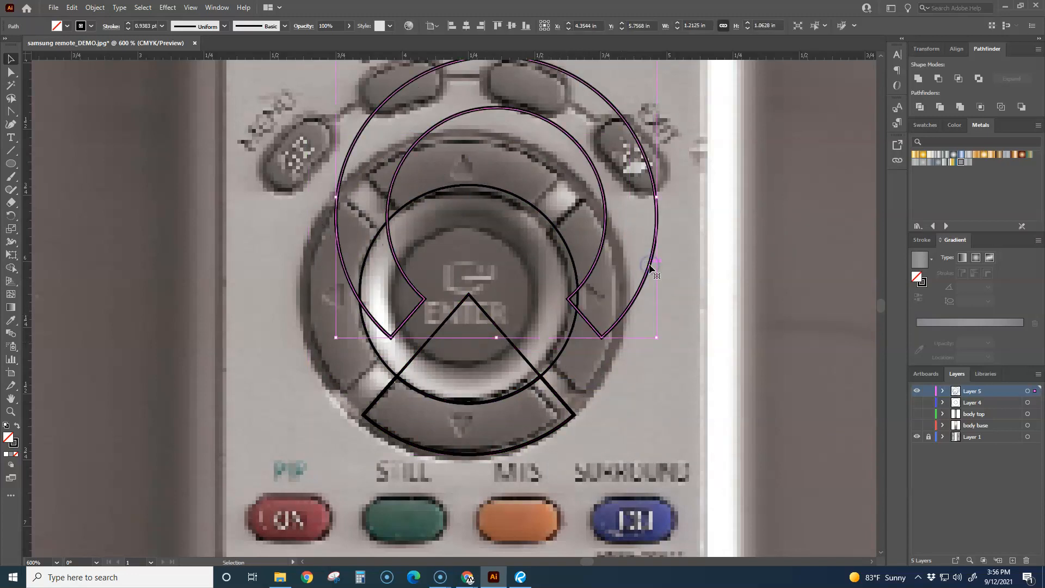
pyautogui.press('Delete')
pyautogui.moveTo(494, 341); pyautogui.dragTo(505, 283)
pyautogui.press('Delete')
pyautogui.moveTo(516, 346); pyautogui.dragTo(522, 306)
pyautogui.press('Delete')
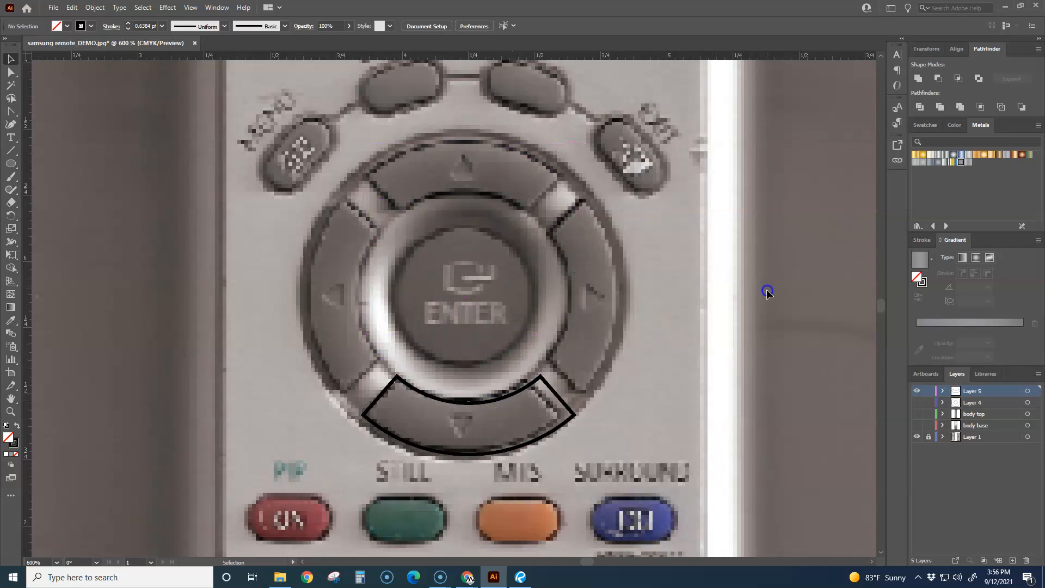
# Step: Show Layer 4 and rotate copies of the down-arrow segment around the guide intersection to fill the other three arrow positions
pyautogui.click(508, 397)
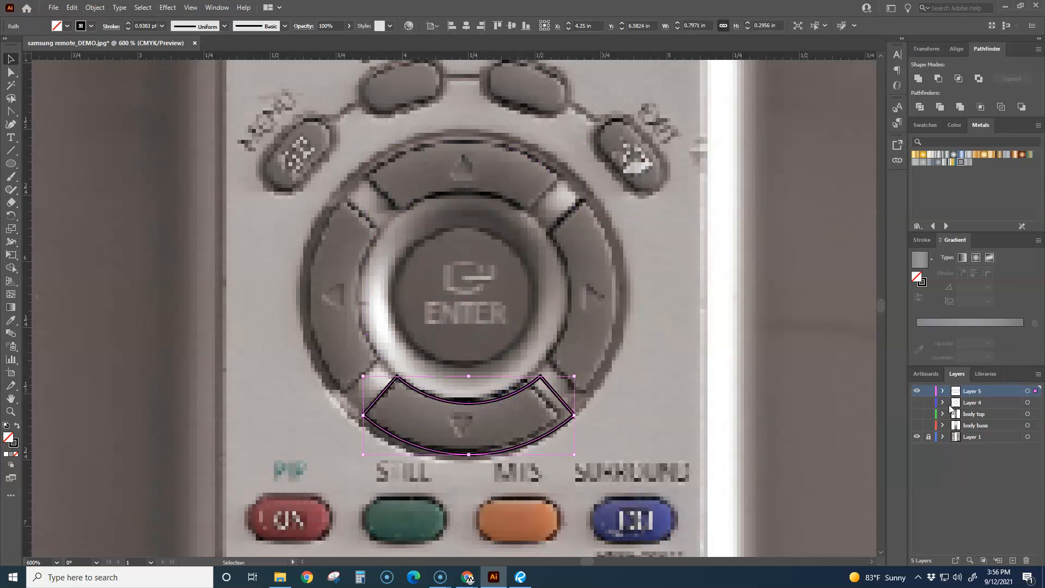
pyautogui.click(917, 403)
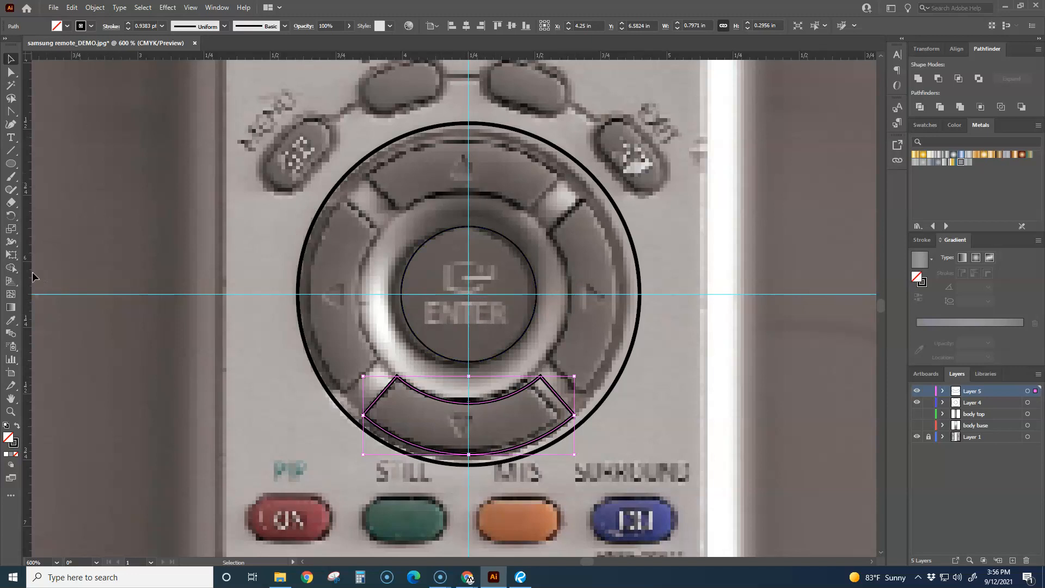
pyautogui.click(12, 218)
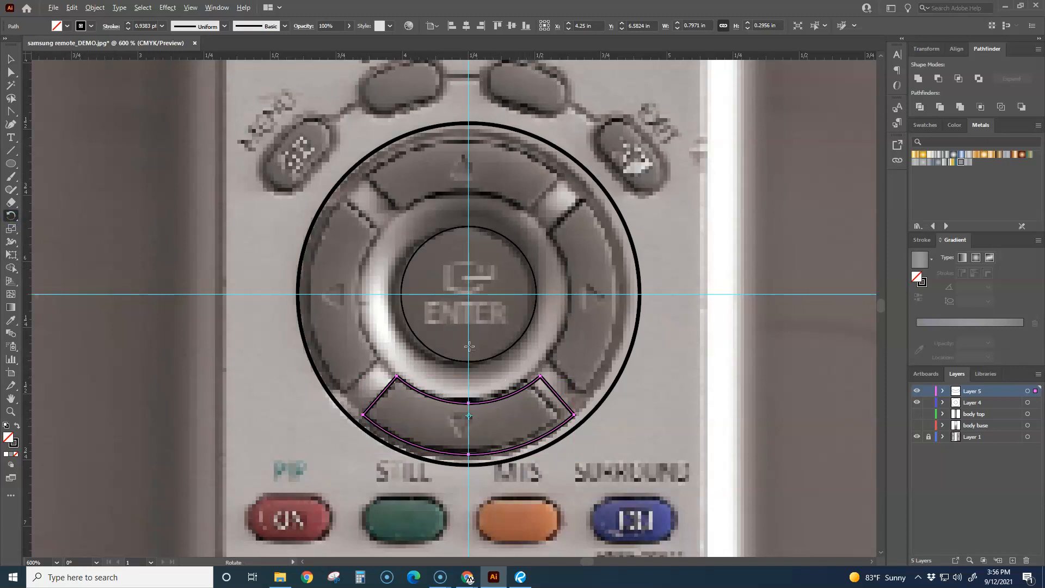
pyautogui.keyDown('alt'); pyautogui.click(468, 295); pyautogui.keyUp('alt')
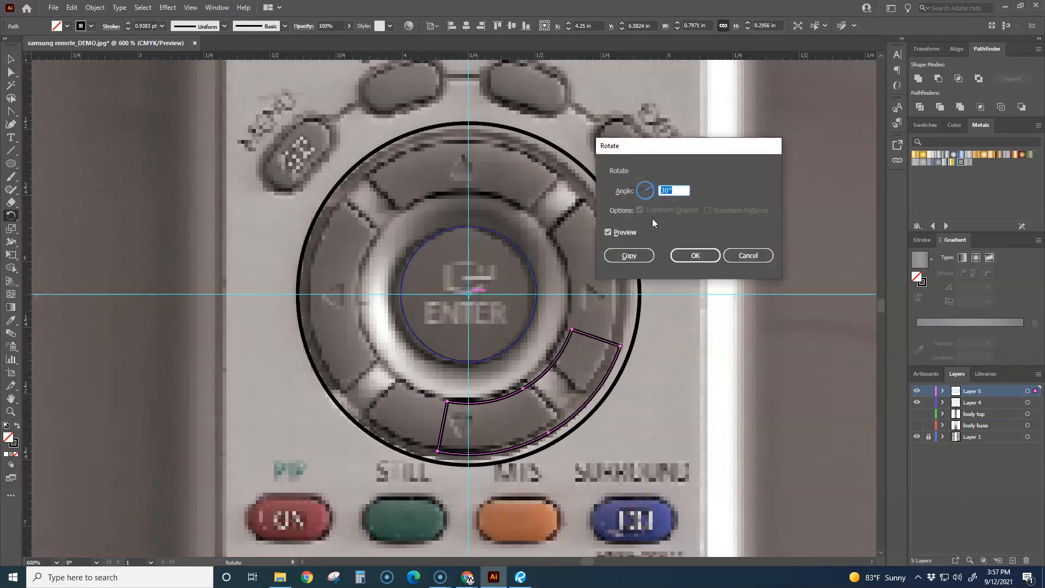
pyautogui.click(632, 255)
pyautogui.hotkey('ctrl', 'd')
pyautogui.hotkey('ctrl', 'd')
pyautogui.click(11, 59)
pyautogui.click(335, 352)
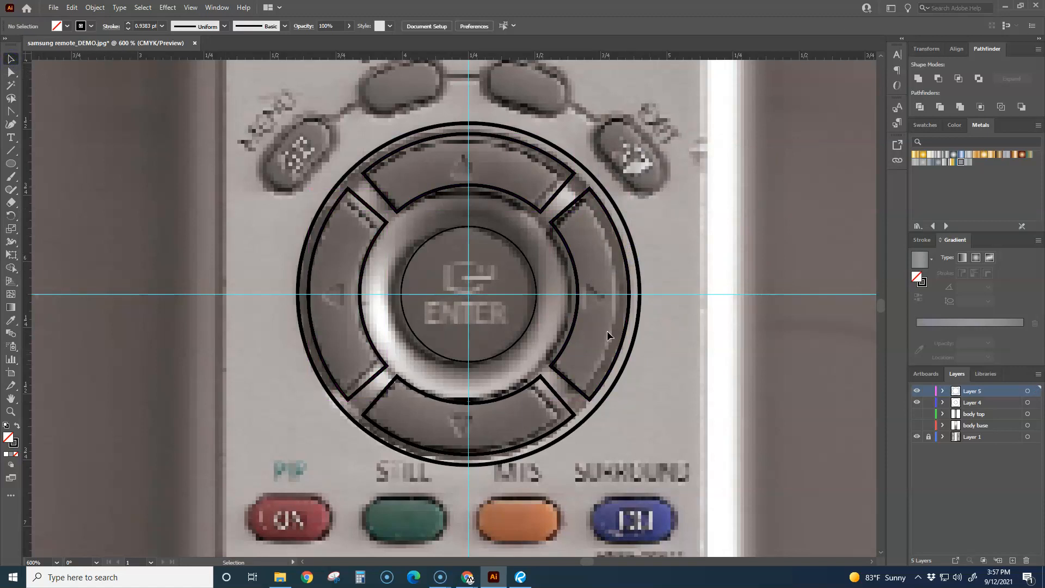
# Step: Hide Layer 4 and check the arrow segments with the reference photo on Layer 1 temporarily hidden
pyautogui.click(917, 437)
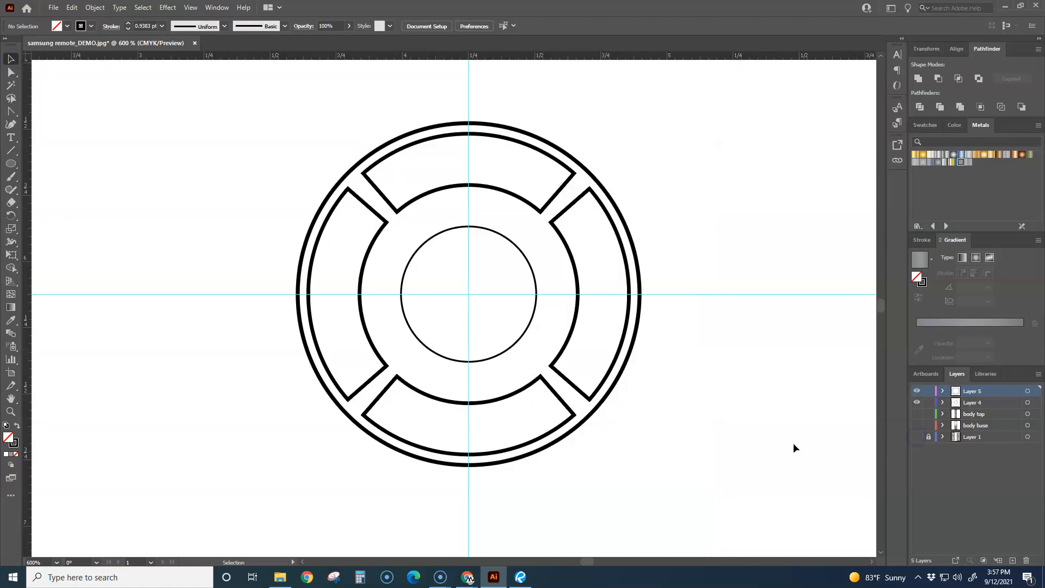
pyautogui.click(917, 402)
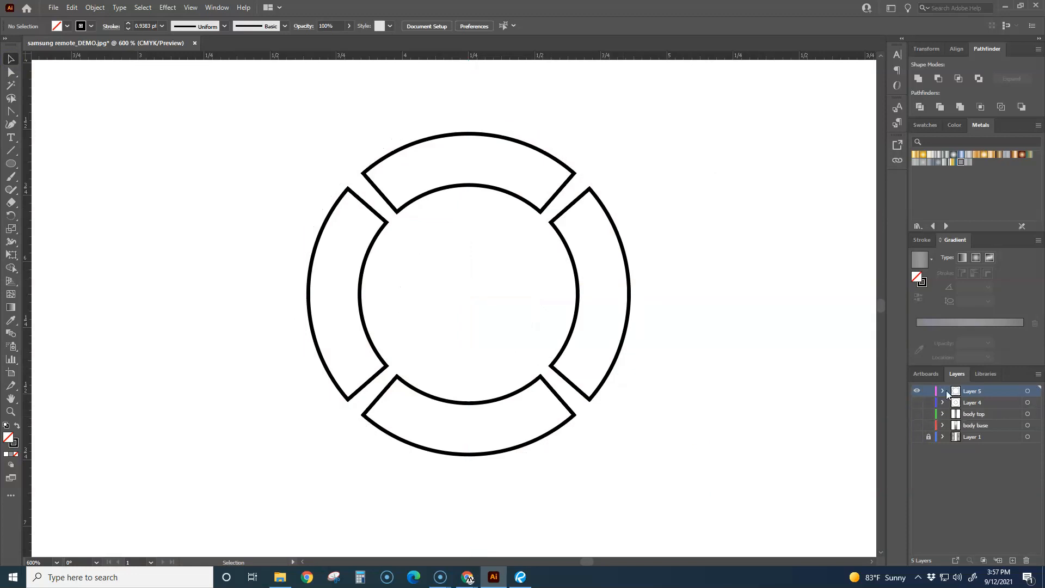
pyautogui.click(919, 390)
pyautogui.click(919, 391)
pyautogui.click(918, 437)
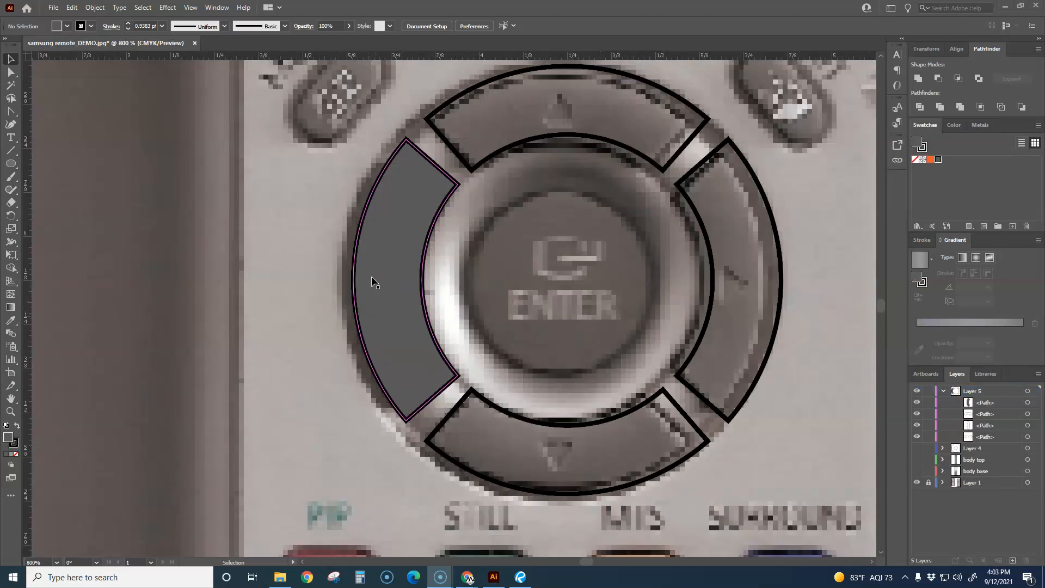
# Step: Duplicate the dark gray left-arrow segment toward the Enter button and select both the copy and the original
pyautogui.scroll(-1, 374, 282)
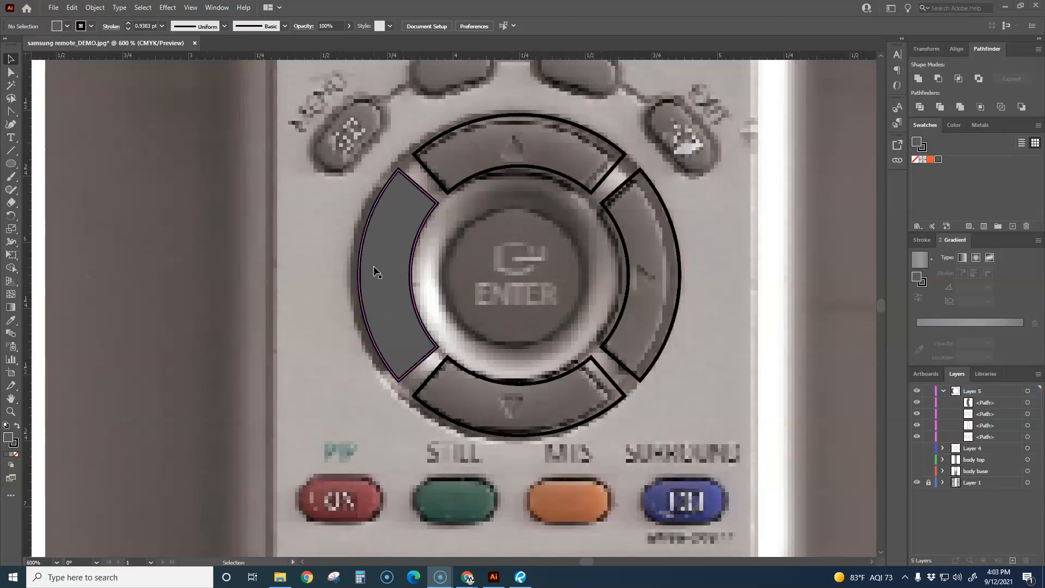
pyautogui.click(411, 264)
pyautogui.press('a')
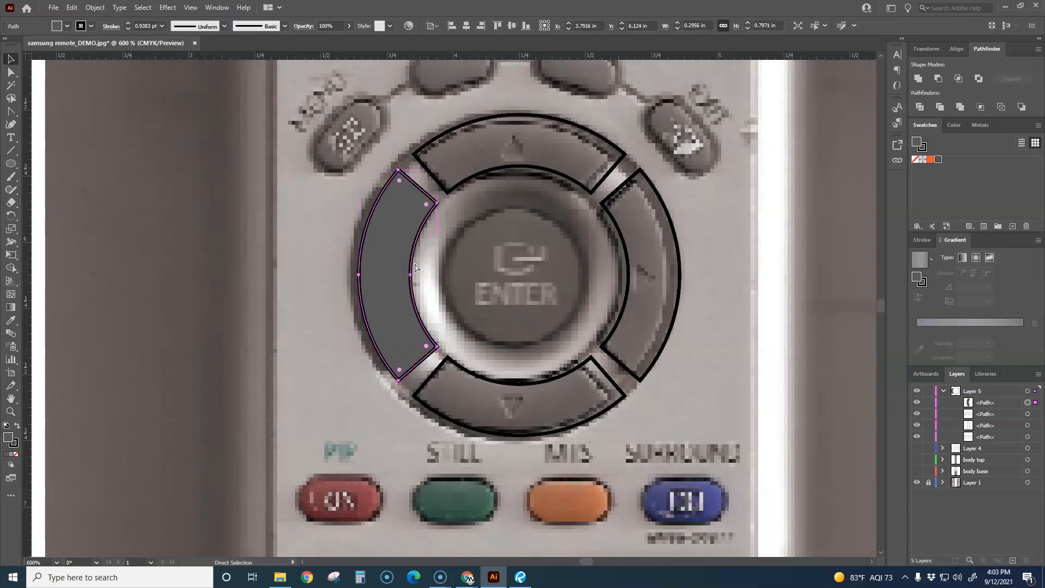
pyautogui.press('v')
pyautogui.moveTo(415, 267); pyautogui.dragTo(471, 286)
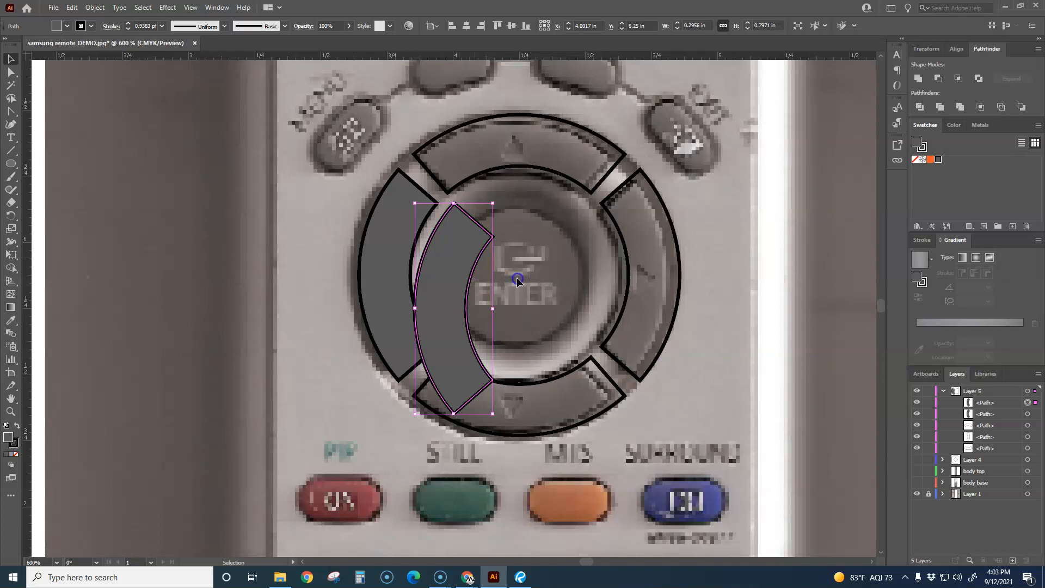
pyautogui.keyDown('shift'); pyautogui.click(361, 246); pyautogui.keyUp('shift')
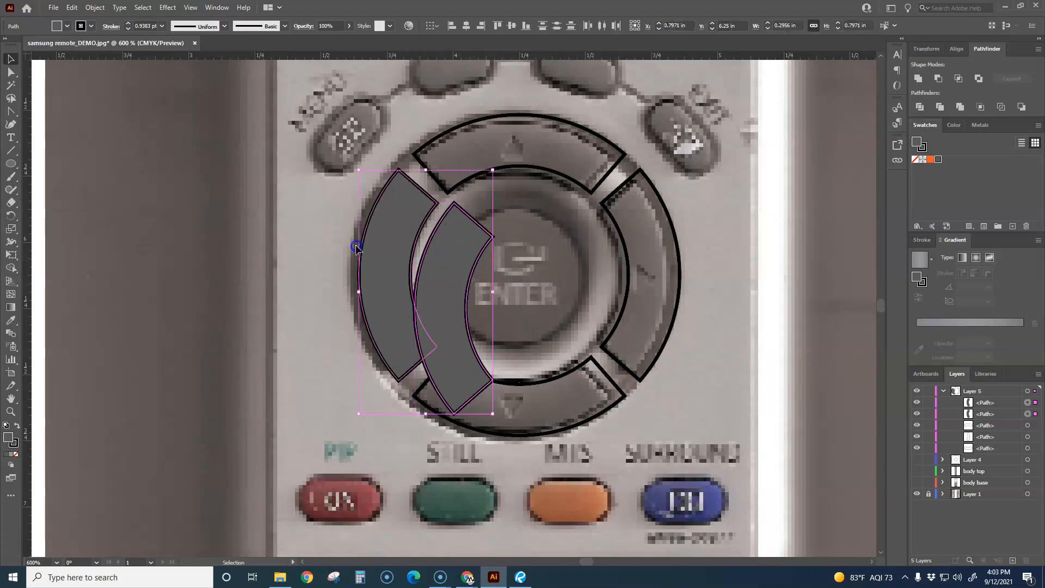
# Step: Try to align the two left-arrow segments on their horizontal and vertical centers
pyautogui.click(466, 26)
pyautogui.click(512, 25)
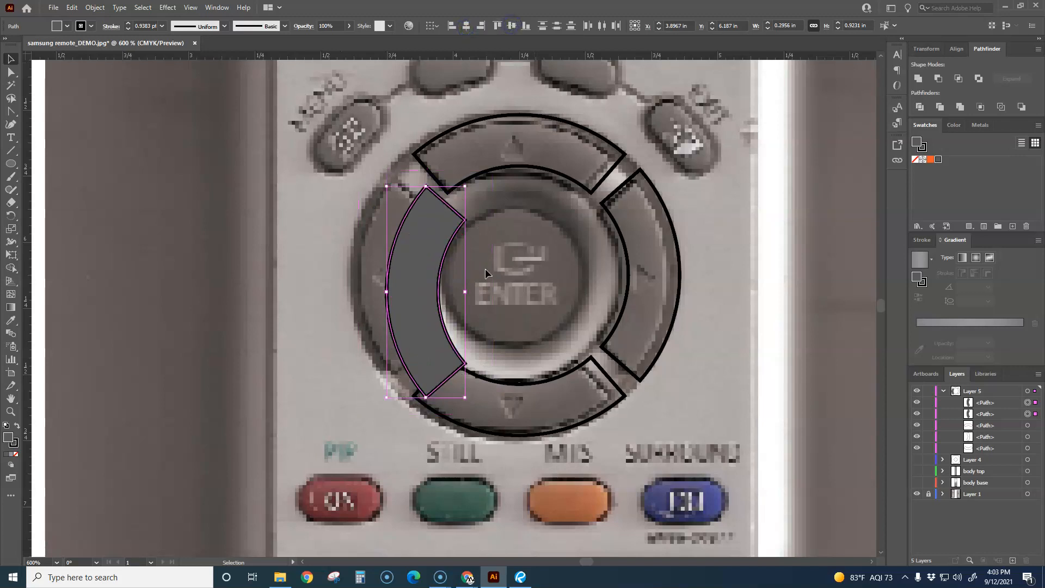
pyautogui.click(510, 241)
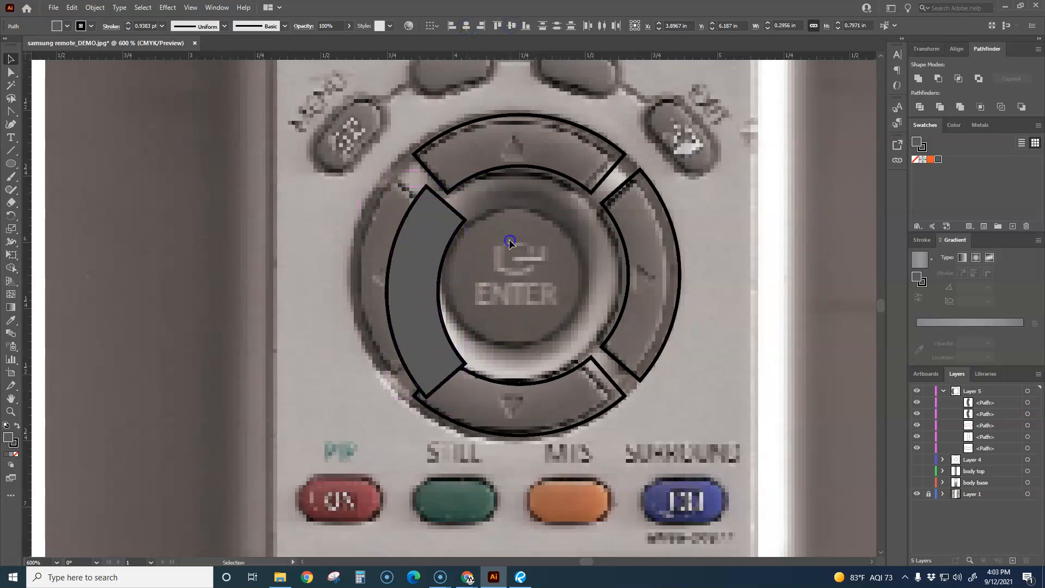
pyautogui.click(444, 245)
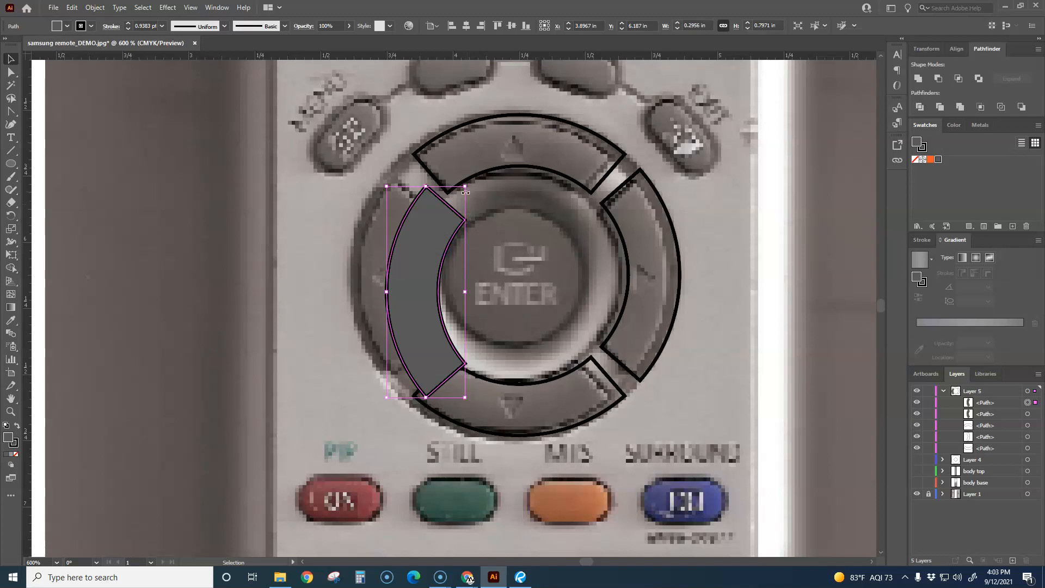
pyautogui.hotkey('ctrl', 'z')
pyautogui.hotkey('ctrl', 'z')
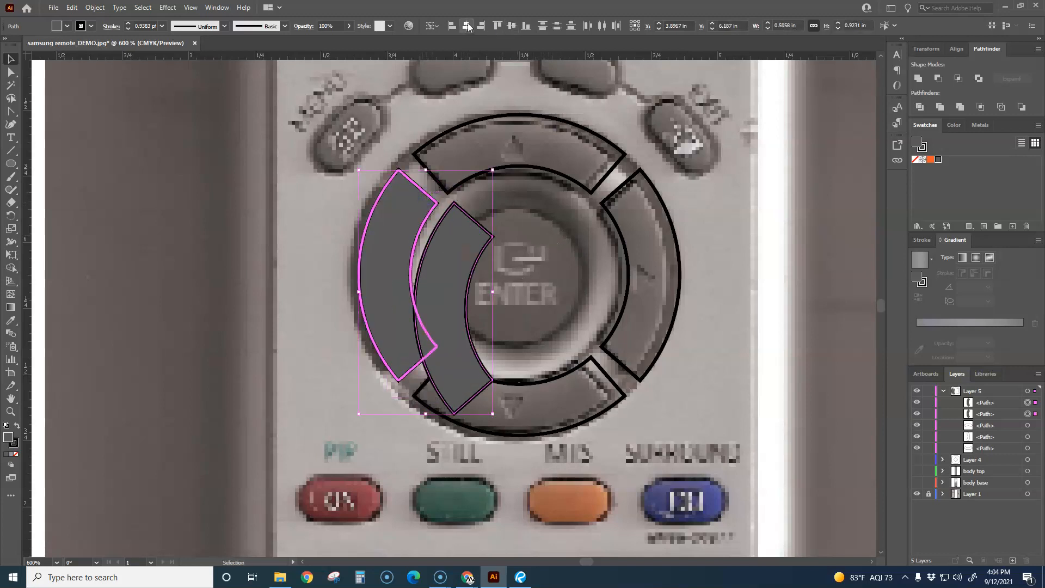
# Step: Center the duplicate horizontally and vertically on the original left-arrow segment as key object, and select the top copy
pyautogui.click(467, 26)
pyautogui.click(513, 26)
pyautogui.click(453, 228)
pyautogui.click(423, 219)
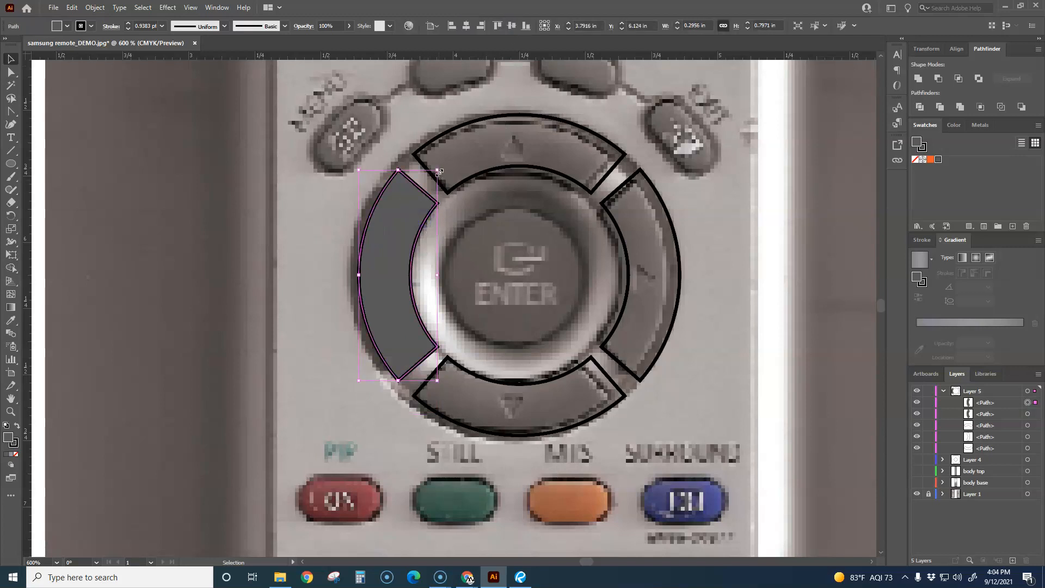
# Step: Shrink the top copy of the left-arrow segment to about 0.26 by 0.76 in so it sits inside the original
pyautogui.moveTo(438, 171); pyautogui.dragTo(438, 175)
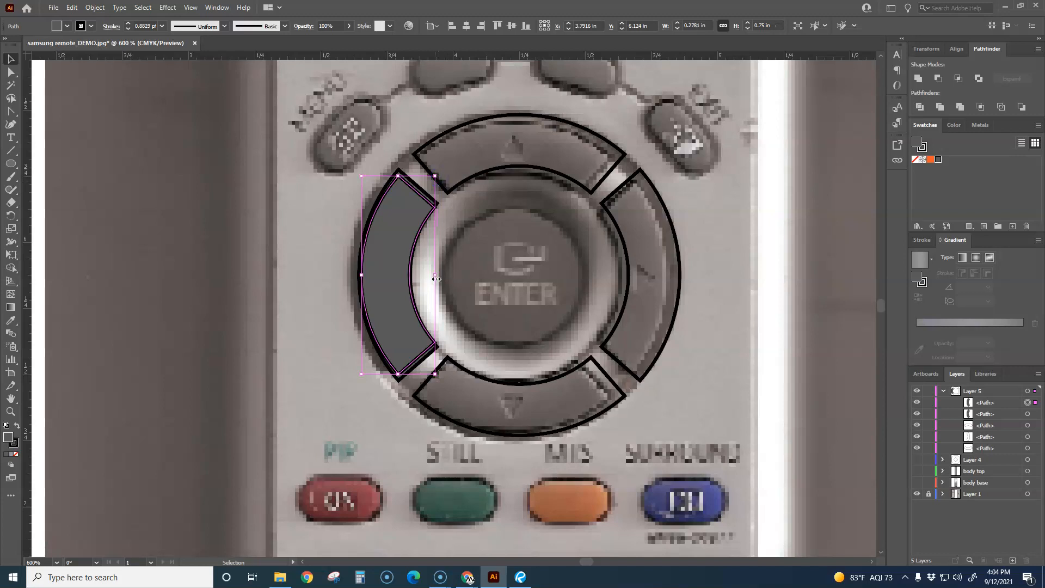
pyautogui.moveTo(436, 276); pyautogui.dragTo(430, 274)
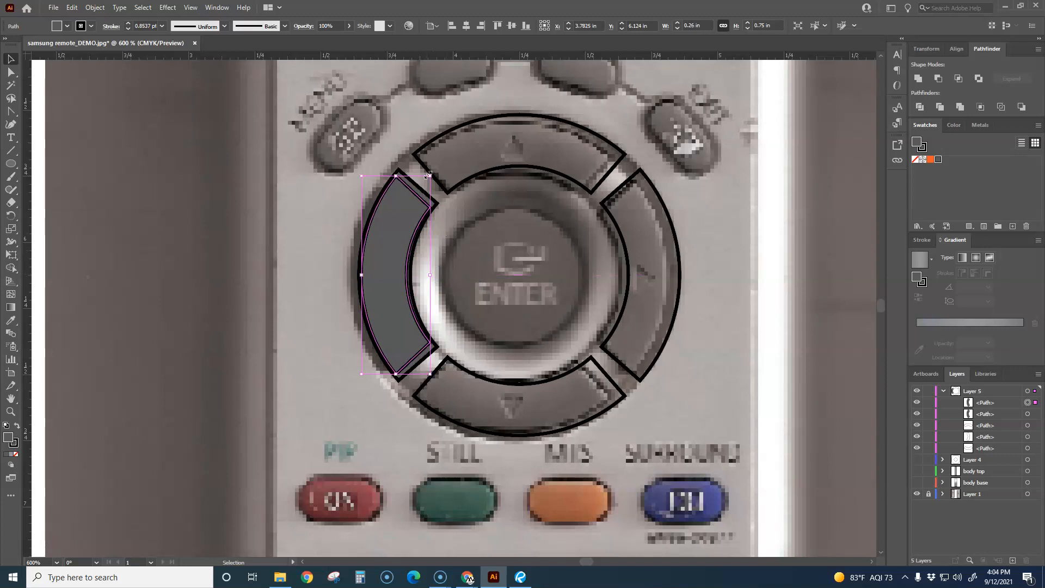
pyautogui.moveTo(396, 176); pyautogui.dragTo(397, 173)
pyautogui.click(300, 360)
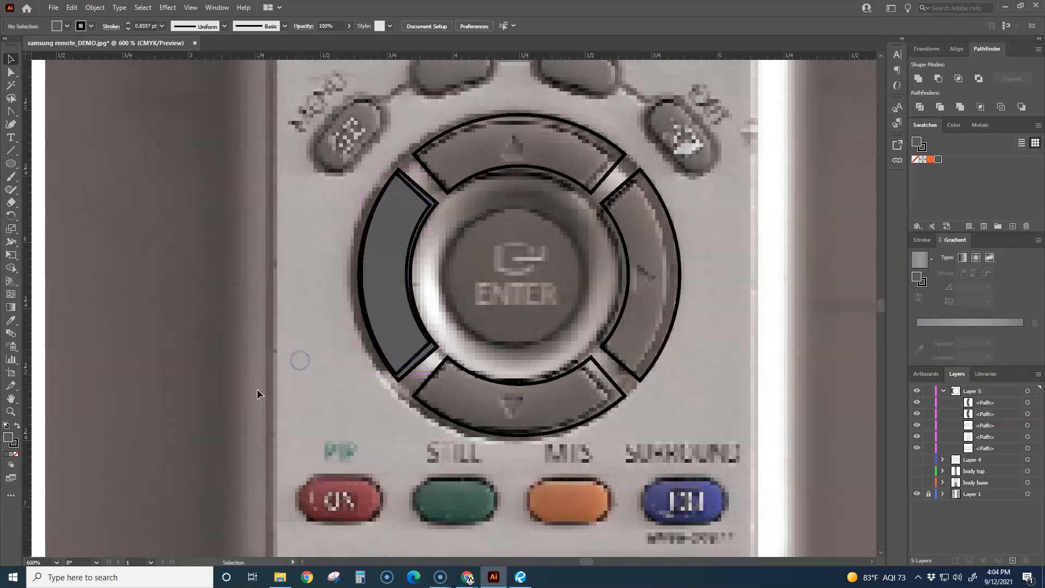
# Step: Fill the larger left-arrow segment behind the copy with a silver linear gradient from the Metals swatches
pyautogui.click(436, 206)
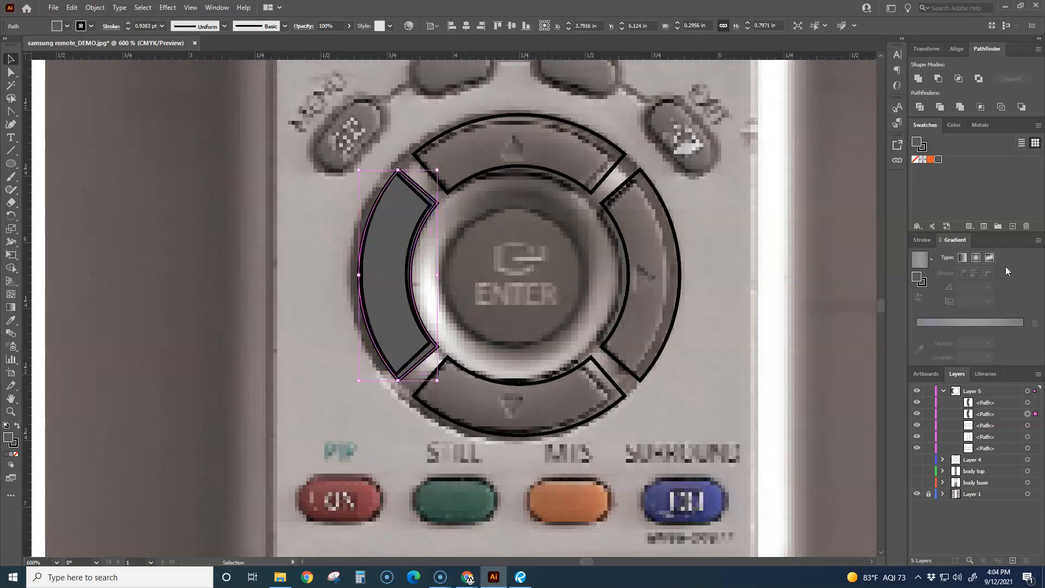
pyautogui.click(11, 308)
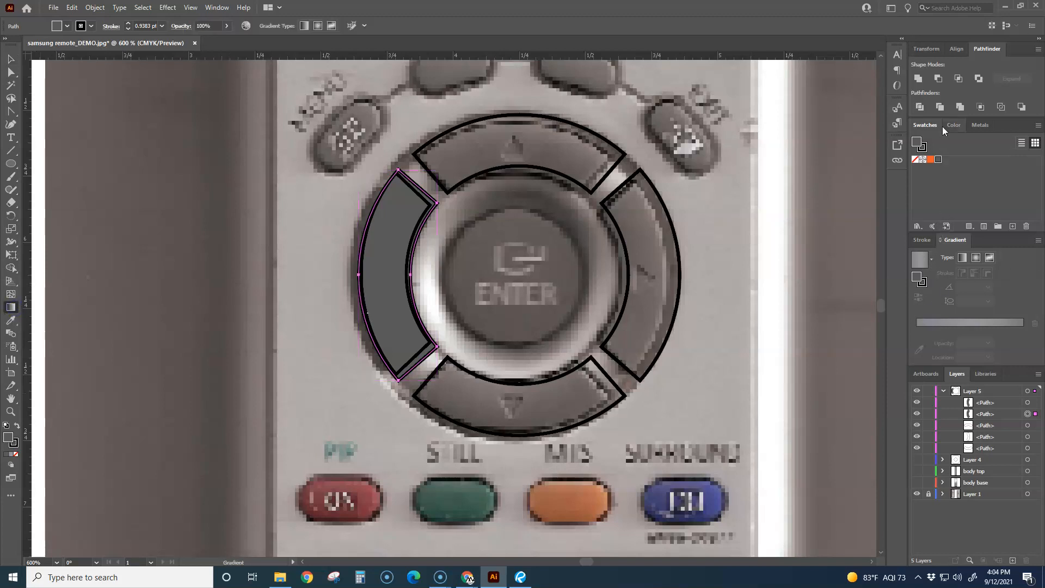
pyautogui.click(980, 125)
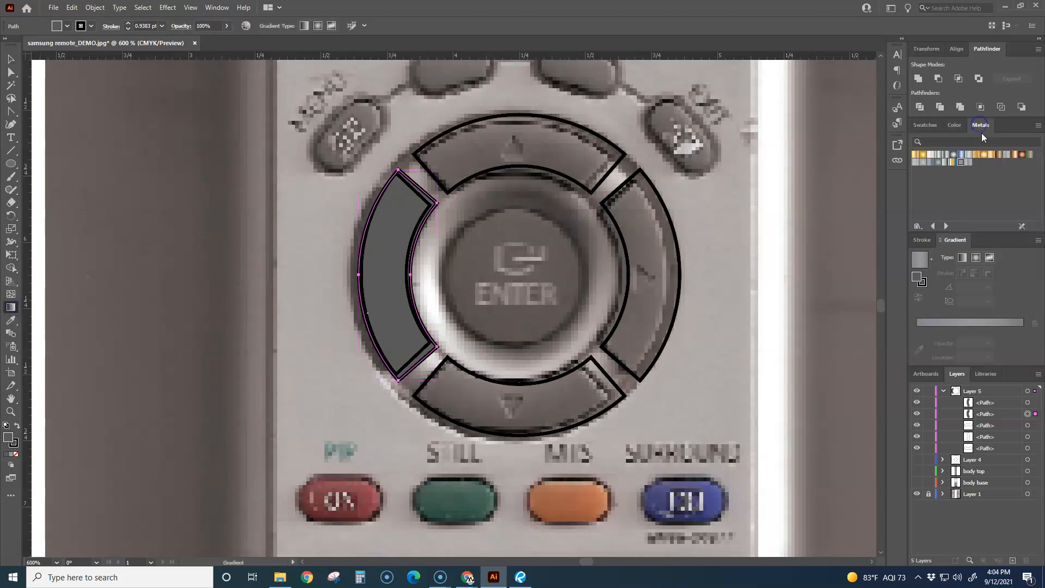
pyautogui.click(937, 156)
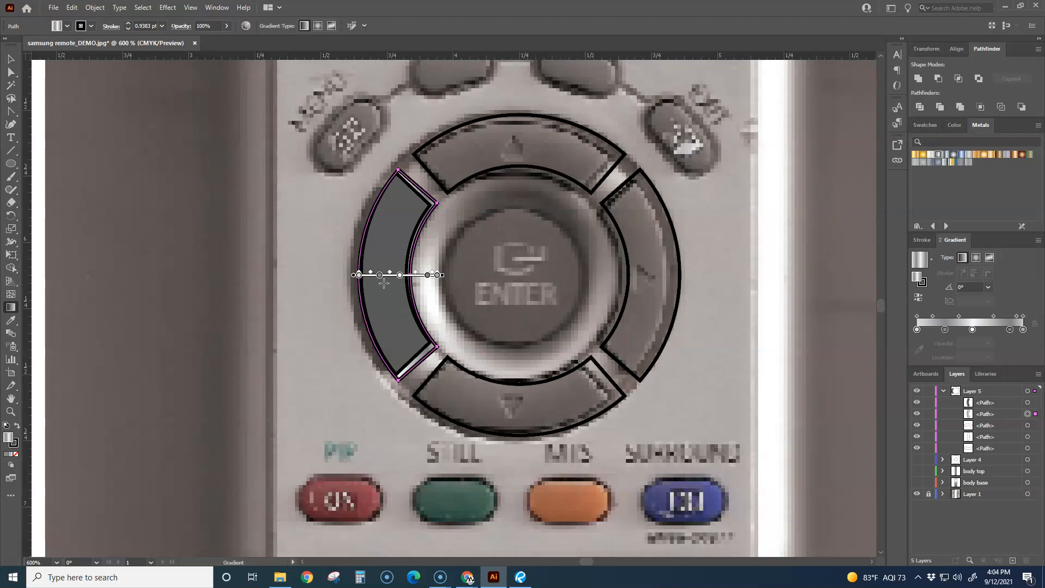
# Step: Move the smaller dark gray segment off the wheel, beyond the remote's left edge
pyautogui.click(11, 59)
pyautogui.click(103, 177)
pyautogui.moveTo(383, 233); pyautogui.dragTo(198, 262)
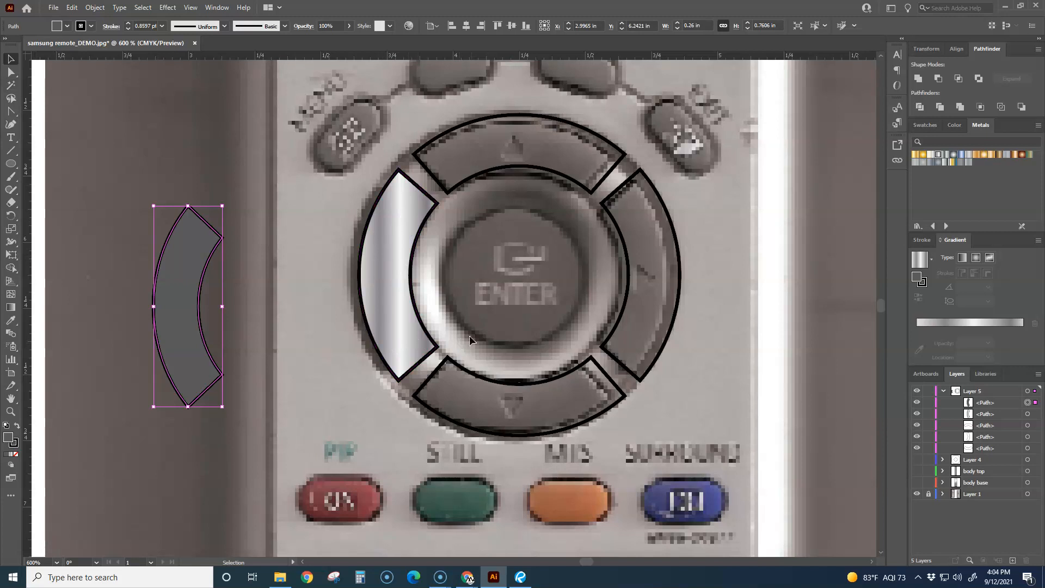
# Step: Run the silver gradient diagonally across the left-arrow segment and change its type to radial
pyautogui.click(399, 214)
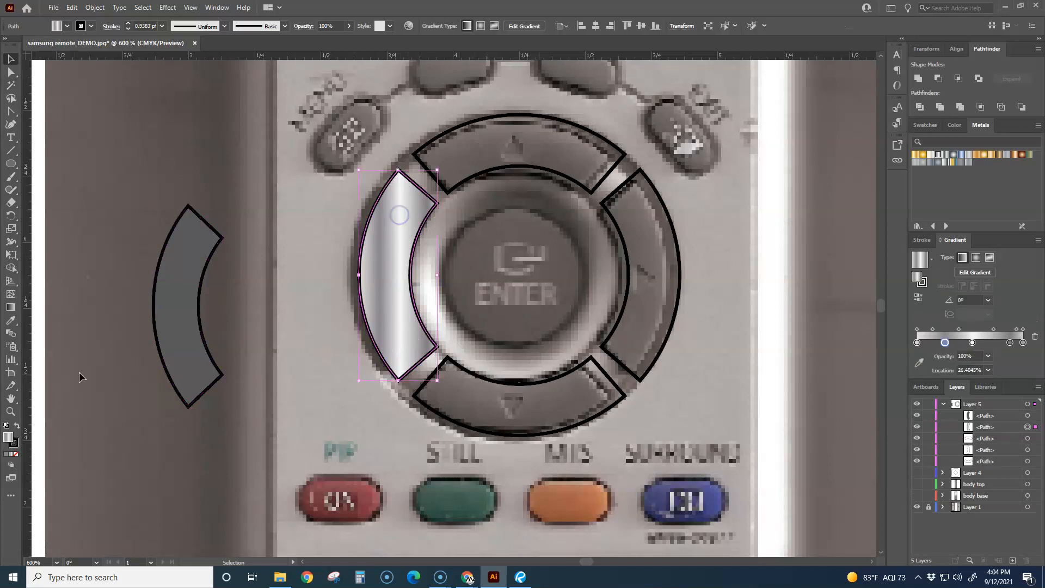
pyautogui.click(11, 306)
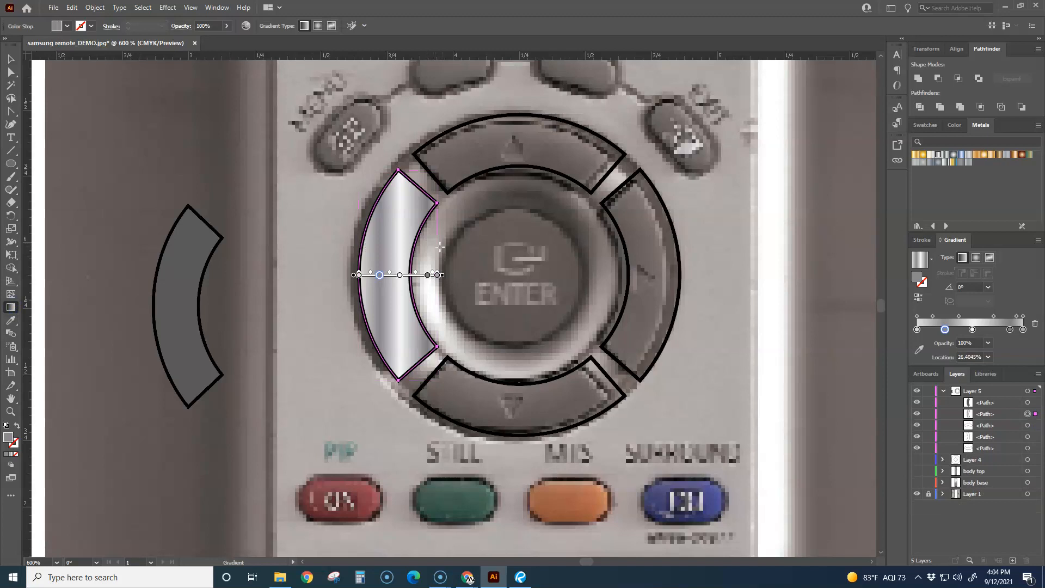
pyautogui.moveTo(443, 212)
pyautogui.mouseDown()
pyautogui.moveTo(408, 234)
pyautogui.moveTo(350, 366)
pyautogui.moveTo(364, 350)
pyautogui.moveTo(350, 342)
pyautogui.mouseUp()
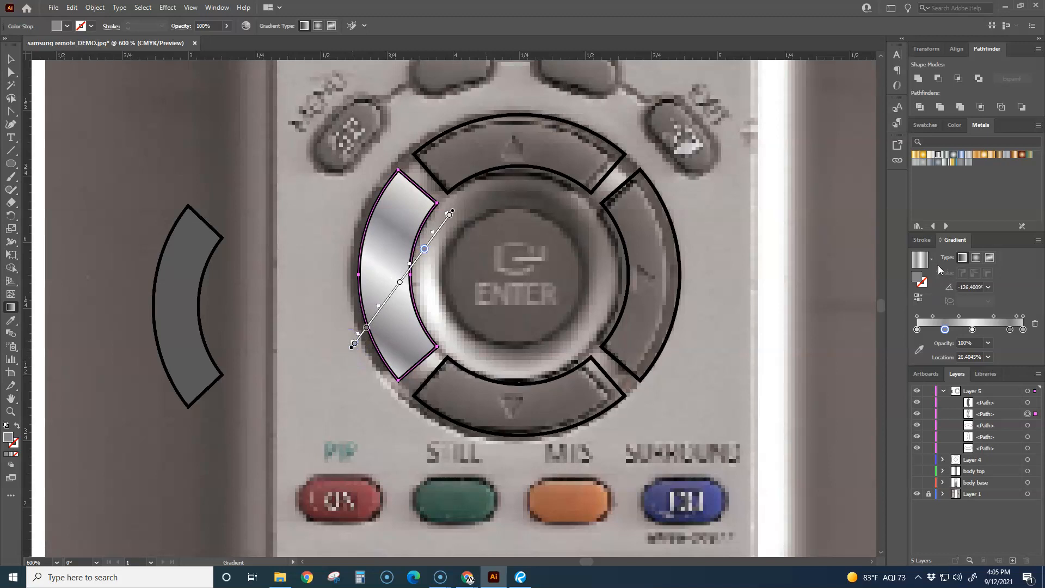
pyautogui.click(977, 258)
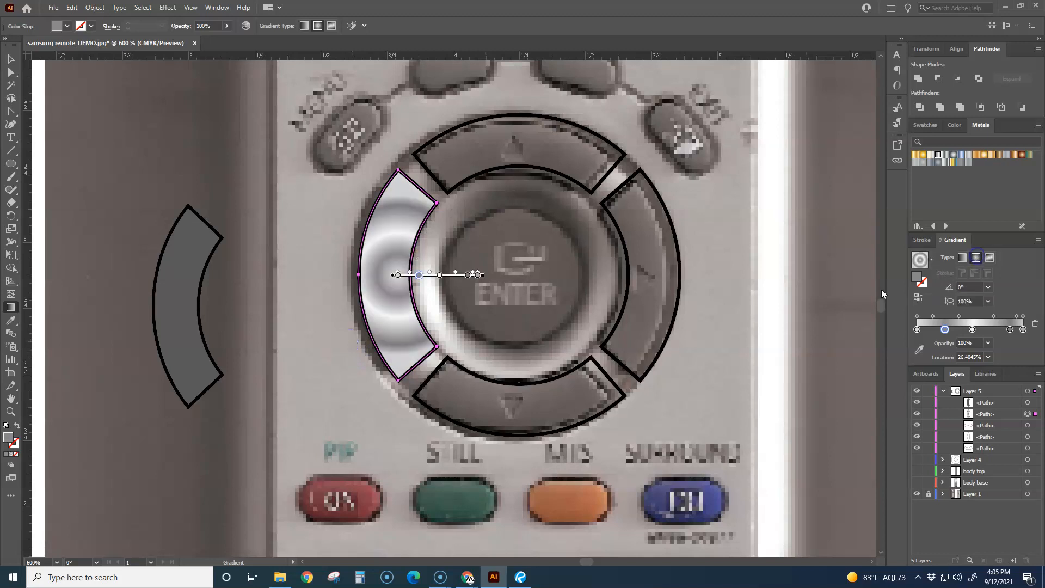
# Step: Reduce the radial gradient to two stops, light gray at 0% and darker gray at 100%
pyautogui.moveTo(945, 329); pyautogui.dragTo(864, 364)
pyautogui.moveTo(972, 329); pyautogui.dragTo(870, 387)
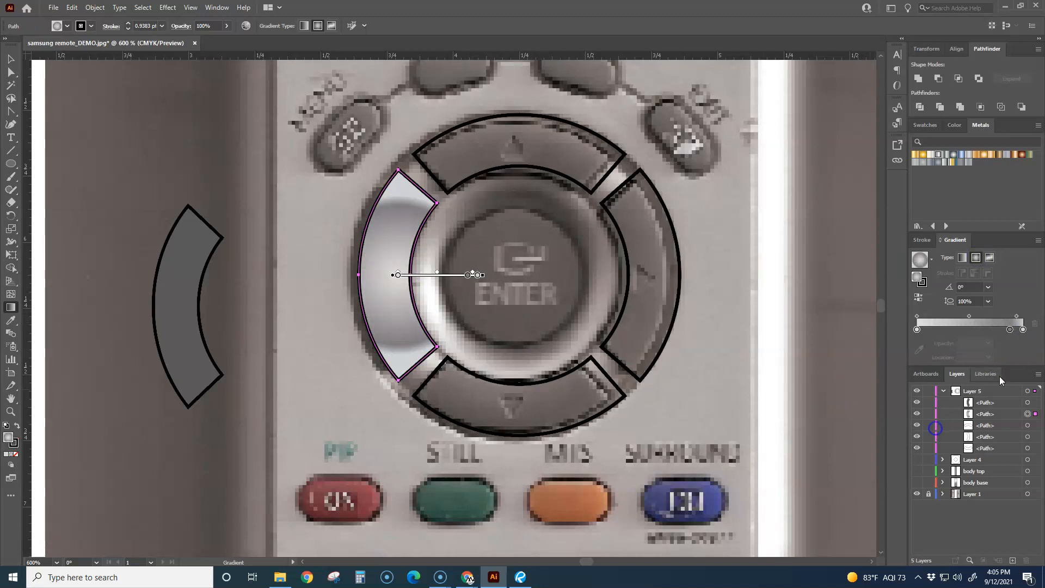
pyautogui.moveTo(1023, 329); pyautogui.dragTo(843, 325)
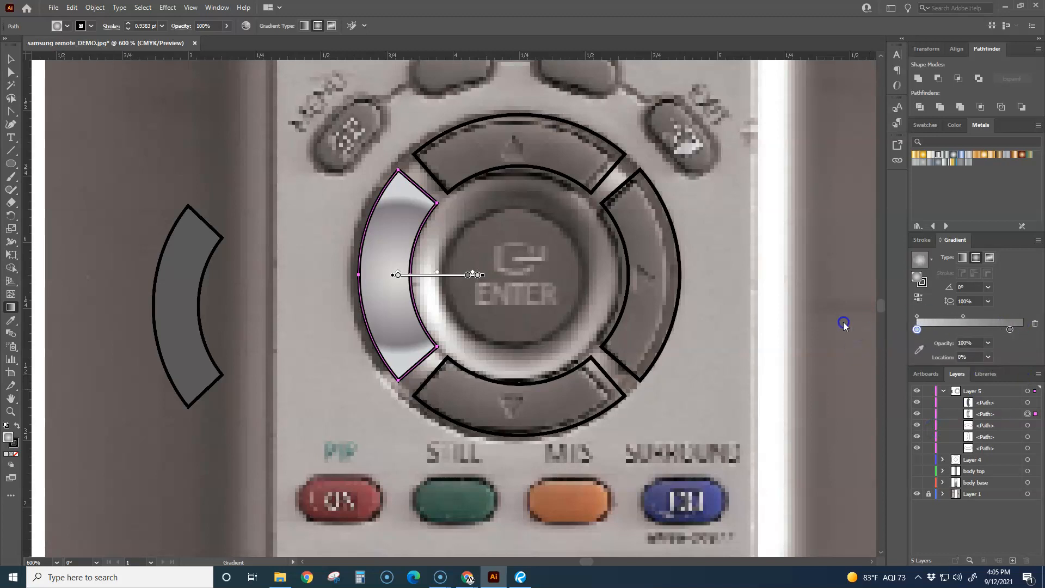
pyautogui.moveTo(1010, 330); pyautogui.dragTo(1024, 330)
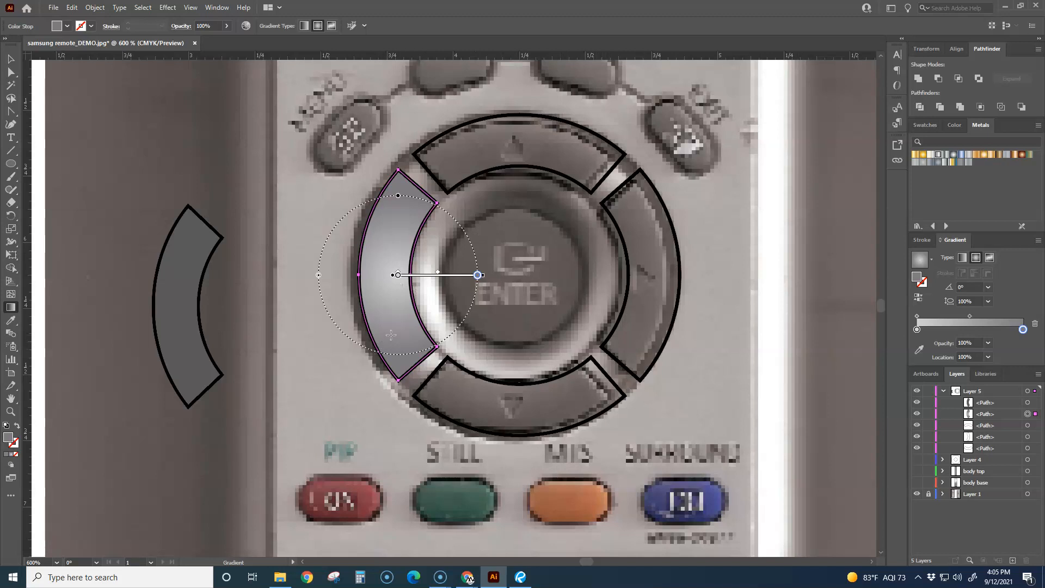
# Step: Redraw the radial gradient from the segment's upper inner corner at about -125.5° and add a light gray stop at about 26%
pyautogui.moveTo(450, 205)
pyautogui.mouseDown()
pyautogui.moveTo(408, 268)
pyautogui.moveTo(368, 299)
pyautogui.moveTo(399, 277)
pyautogui.moveTo(390, 289)
pyautogui.mouseUp()
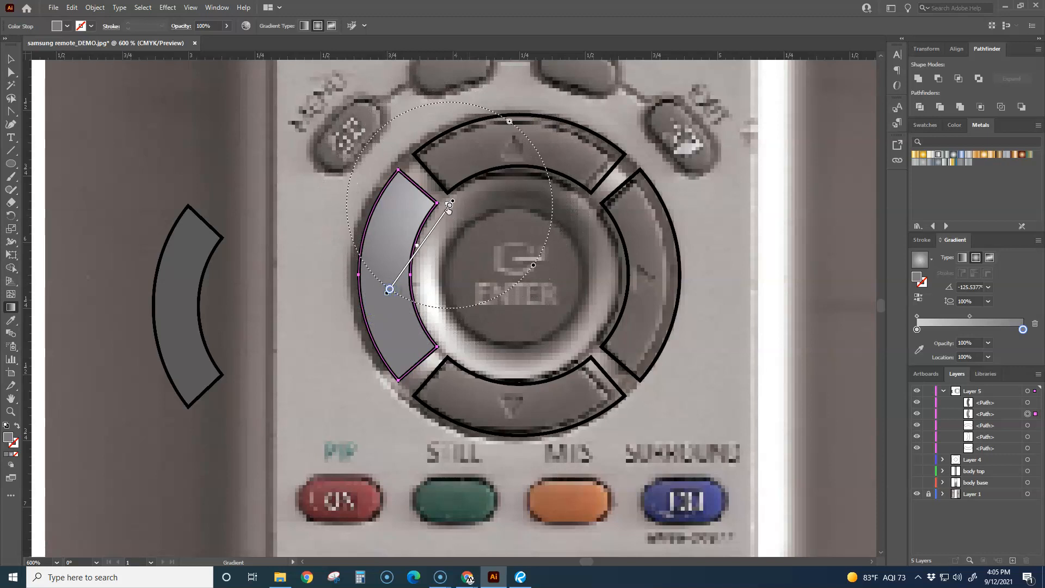
pyautogui.click(450, 205)
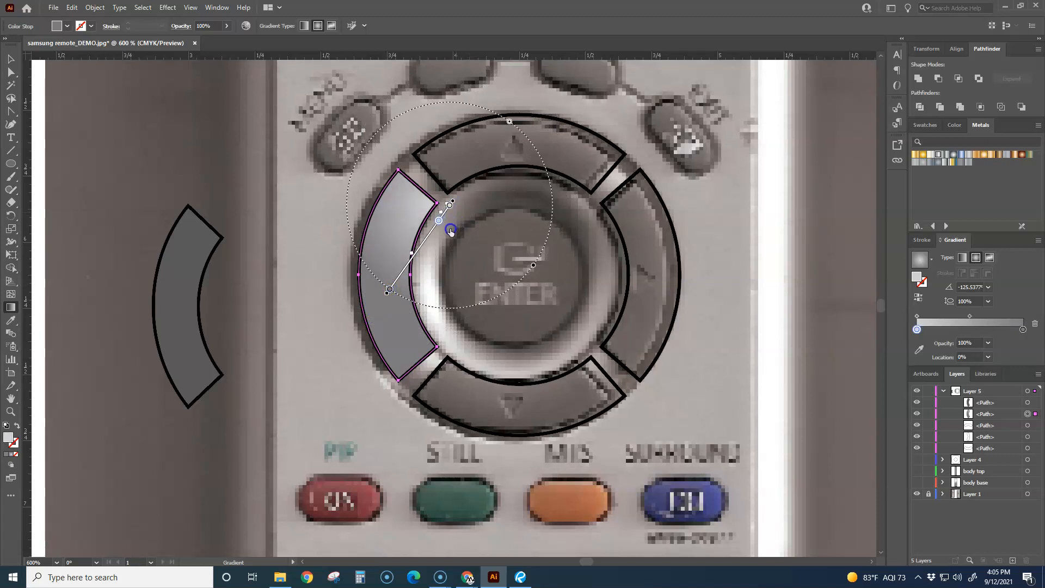
pyautogui.click(451, 229)
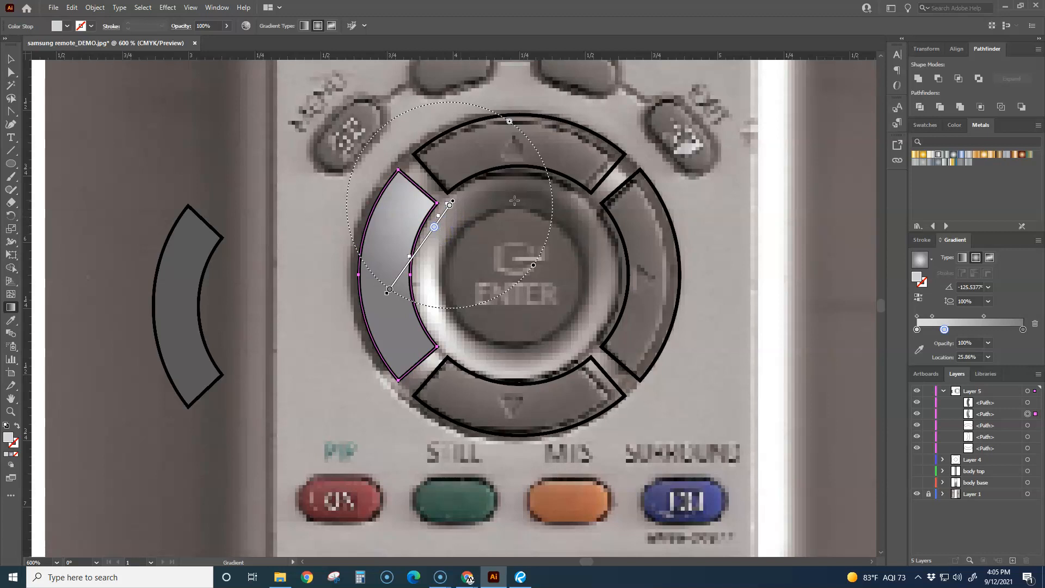
# Step: Rotate the left-arrow segment's radial gradient to about -133.5° and widen its aspect ratio to about 106%
pyautogui.moveTo(551, 196); pyautogui.dragTo(549, 213)
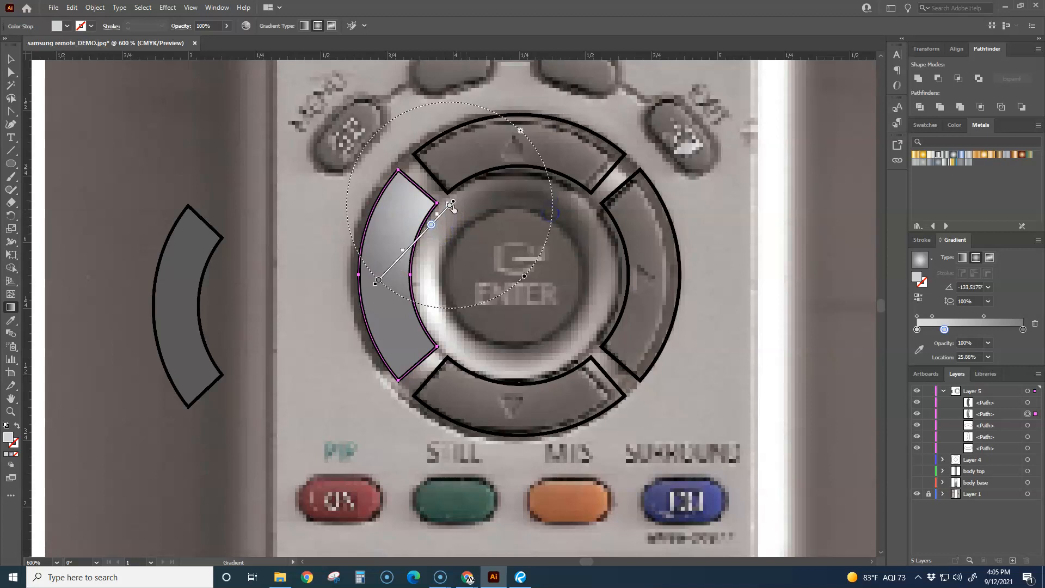
pyautogui.click(464, 220)
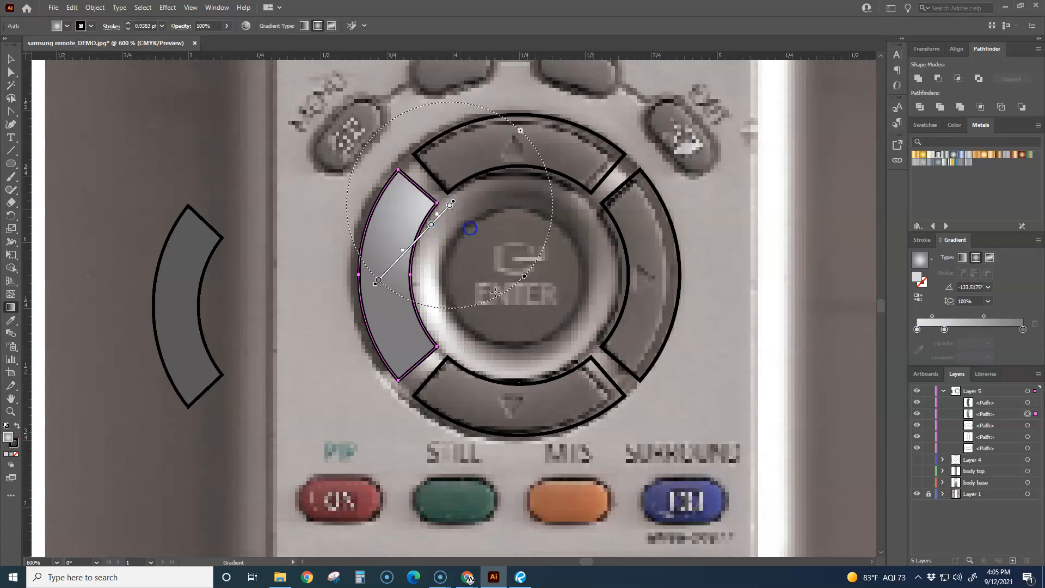
pyautogui.moveTo(523, 277)
pyautogui.mouseDown()
pyautogui.moveTo(528, 299)
pyautogui.moveTo(530, 280)
pyautogui.mouseUp()
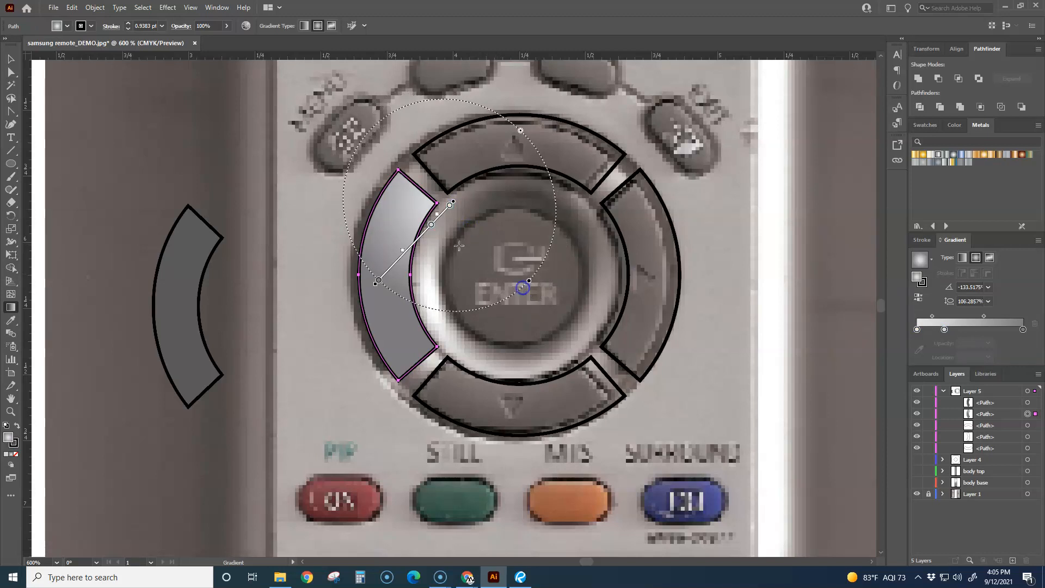
# Step: Redraw the radial gradient from the ENTER button to the segment's lower outer edge at about -144.5°, with the end stop at about 92%
pyautogui.moveTo(507, 199); pyautogui.dragTo(368, 298)
pyautogui.moveTo(437, 251); pyautogui.dragTo(448, 275)
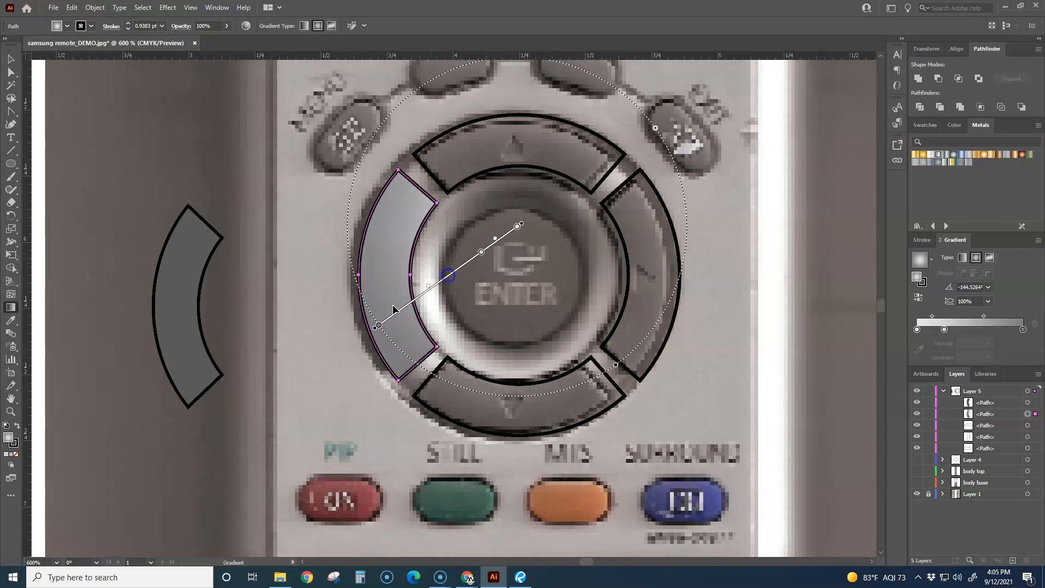
pyautogui.moveTo(378, 326)
pyautogui.mouseDown()
pyautogui.moveTo(402, 309)
pyautogui.moveTo(389, 318)
pyautogui.mouseUp()
pyautogui.press('v')
pyautogui.click(105, 115)
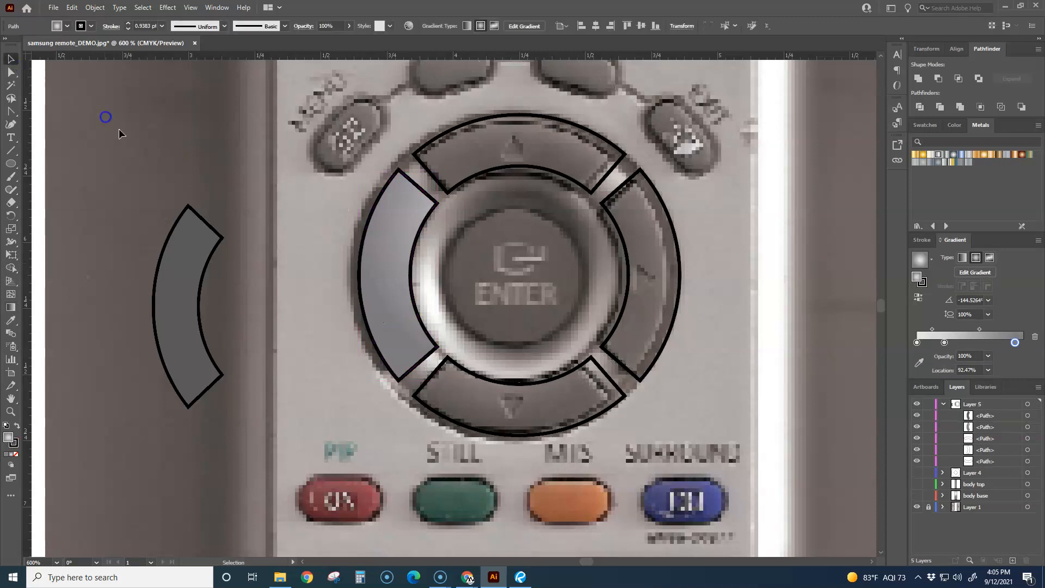
# Step: Align the small dark gray segment to the center of the gradient segment, horizontally and vertically
pyautogui.click(201, 301)
pyautogui.press('a')
pyautogui.click(363, 264)
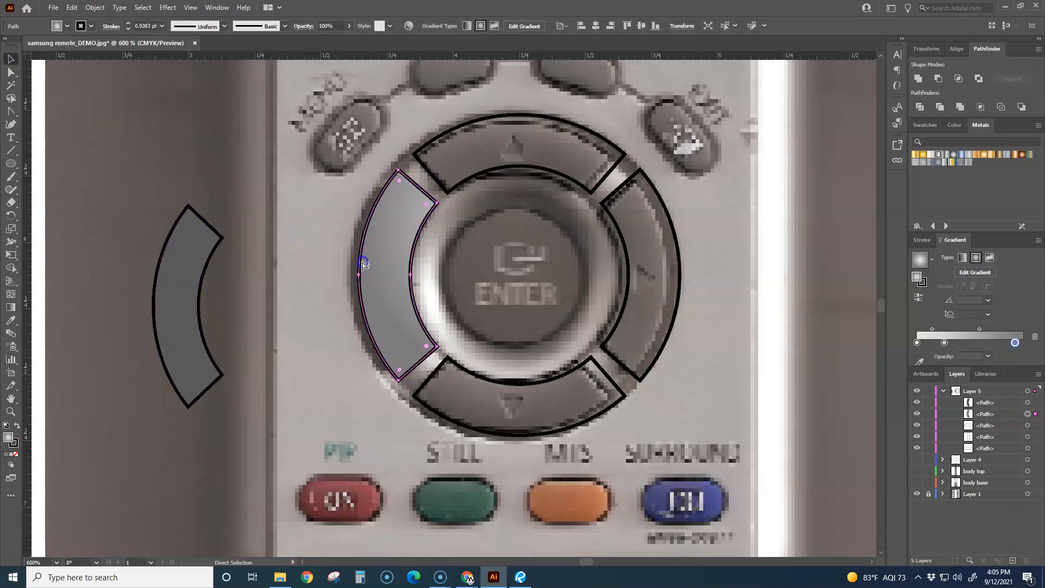
pyautogui.press('v')
pyautogui.keyDown('shift'); pyautogui.click(207, 257); pyautogui.keyUp('shift')
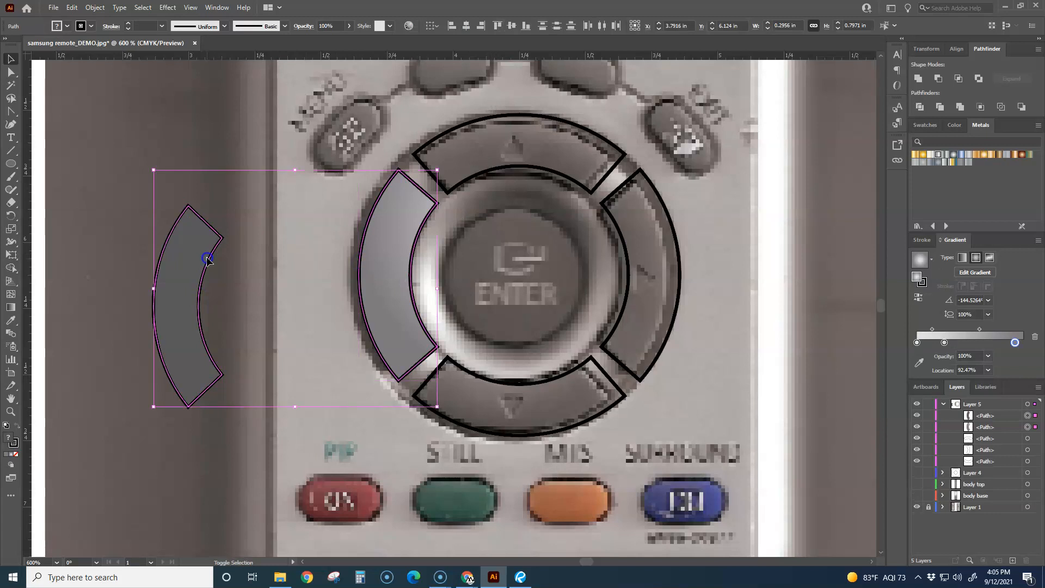
pyautogui.click(387, 223)
pyautogui.click(466, 26)
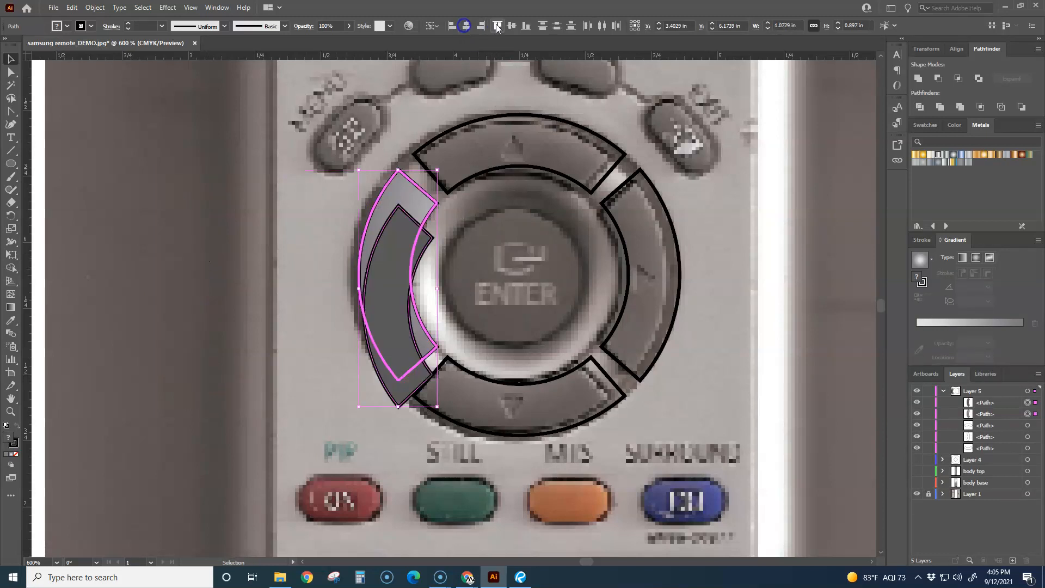
pyautogui.click(171, 264)
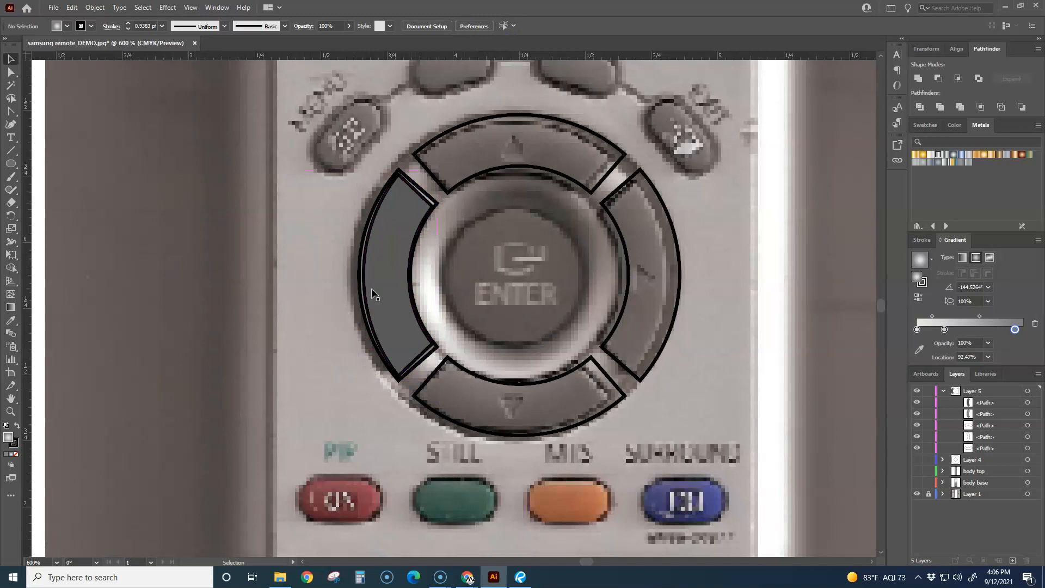
# Step: Remove the black outline from both stacked left-arrow segments
pyautogui.moveTo(444, 280); pyautogui.dragTo(334, 246)
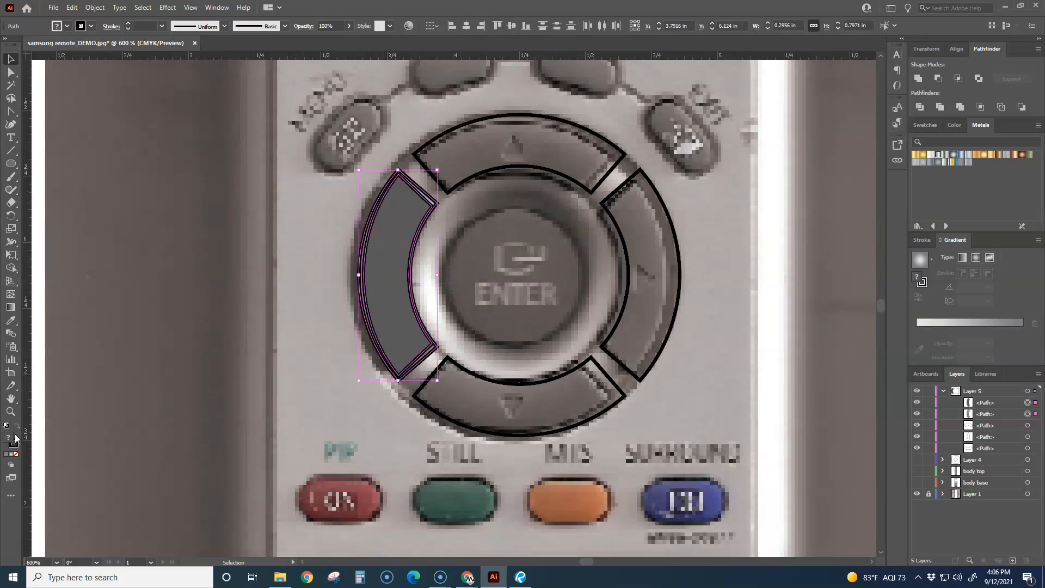
pyautogui.click(15, 455)
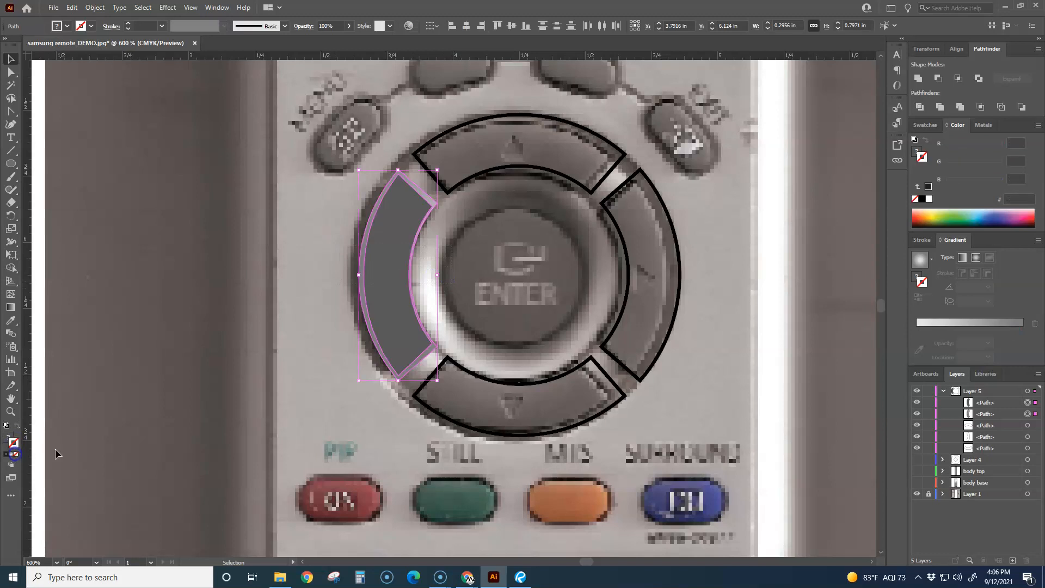
pyautogui.click(216, 385)
# Step: Fill the inset dark gray segment with the Silver metal gradient and change its type to radial
pyautogui.scroll(-5, 259, 387)
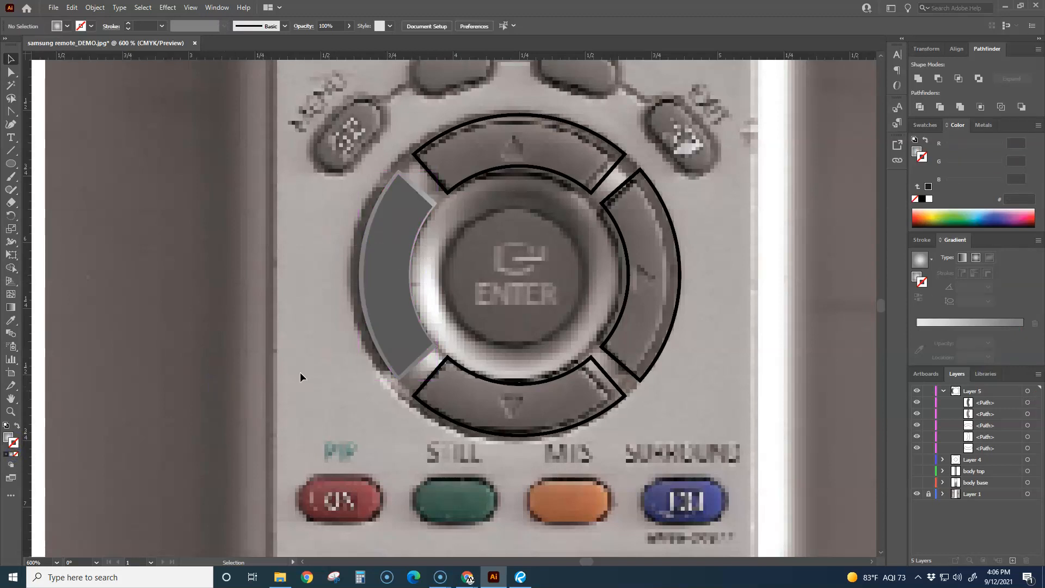
pyautogui.scroll(3, 304, 387)
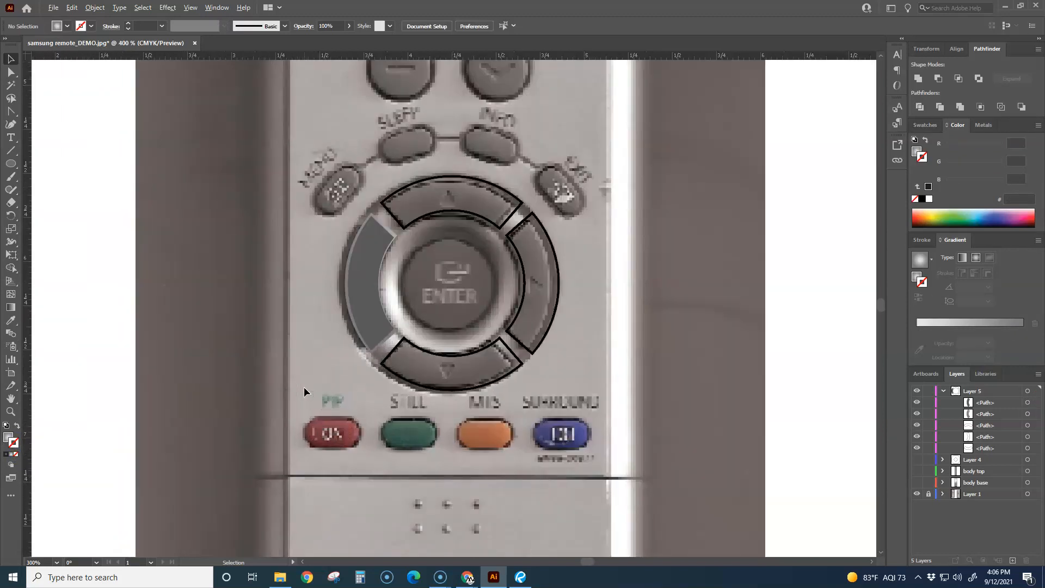
pyautogui.click(372, 229)
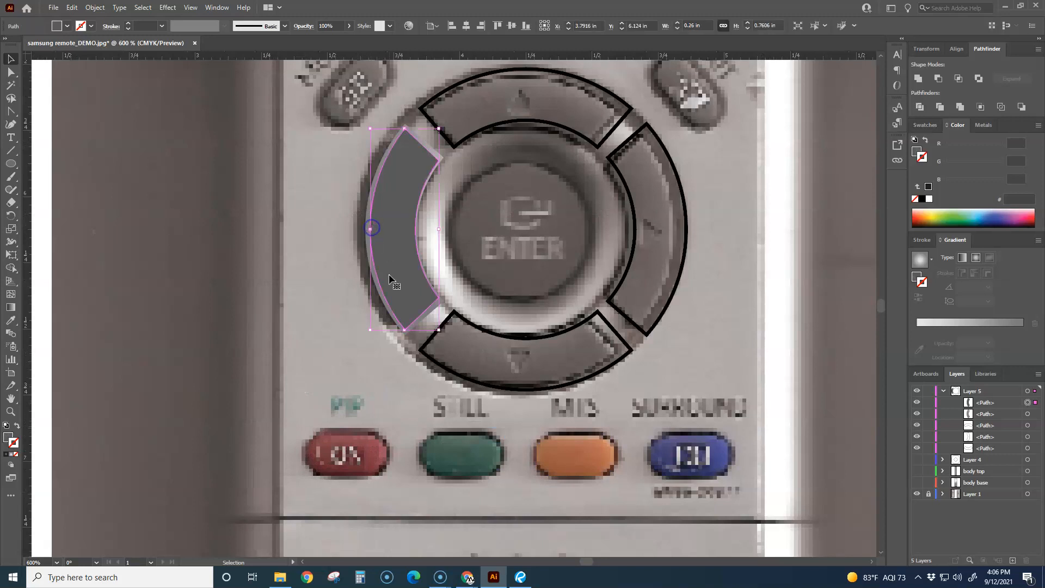
pyautogui.click(975, 257)
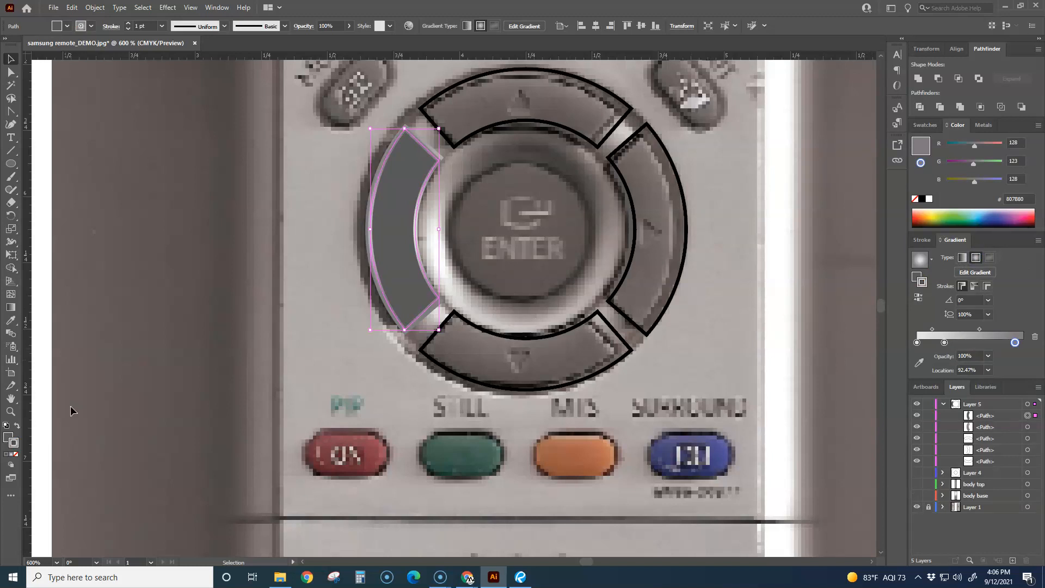
pyautogui.click(16, 456)
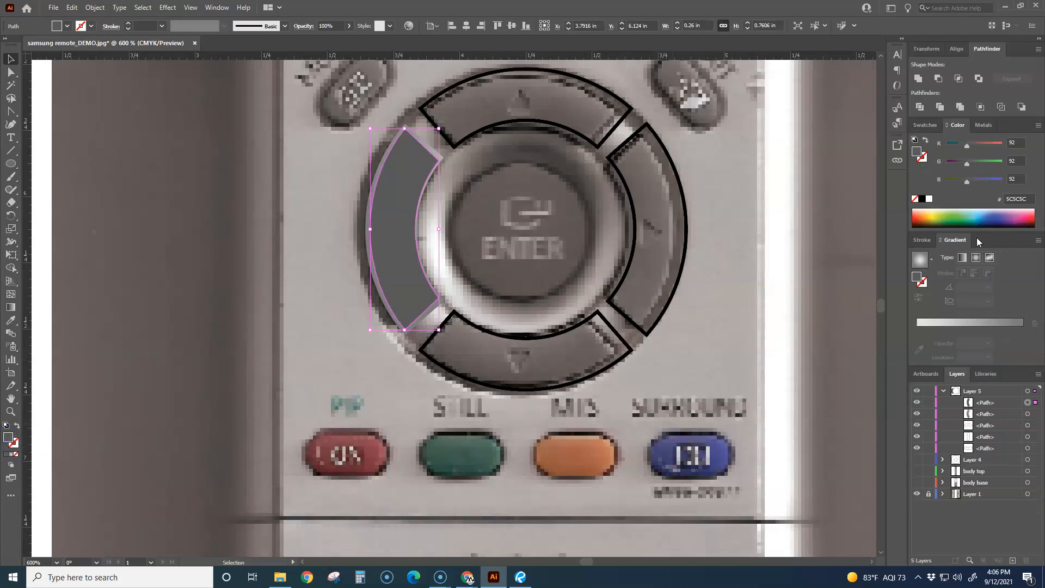
pyautogui.click(984, 126)
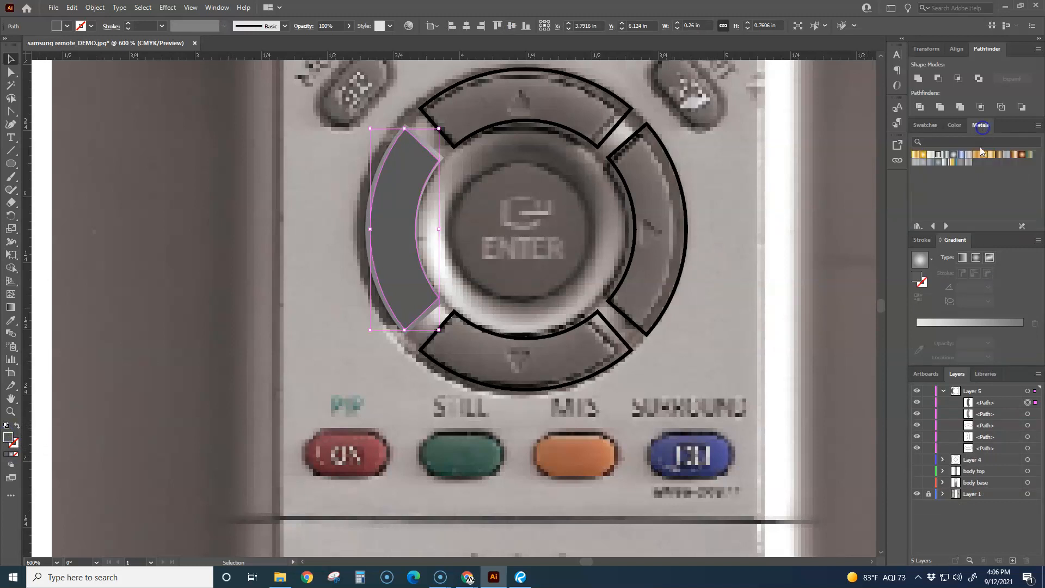
pyautogui.click(938, 154)
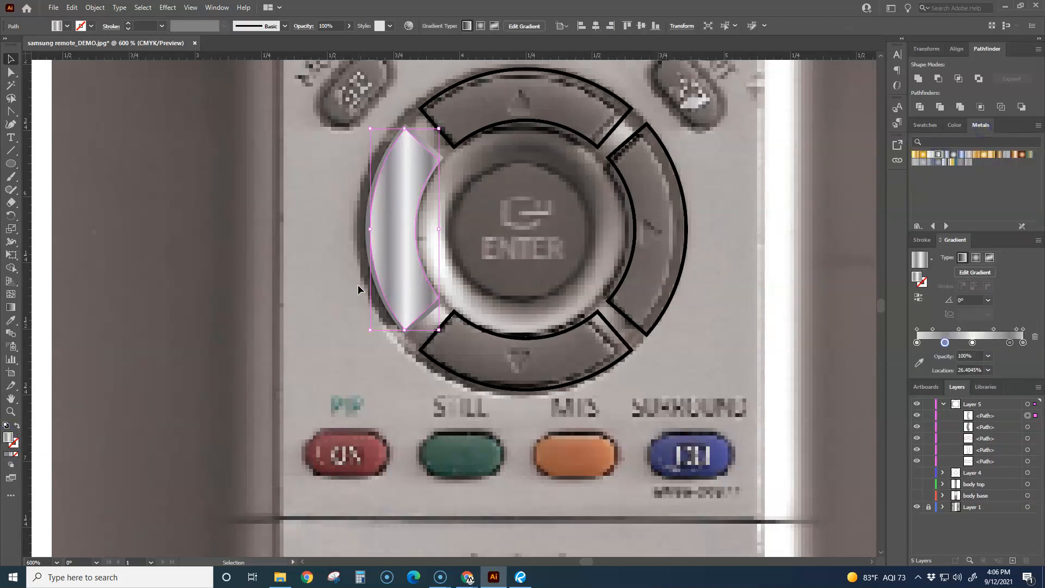
pyautogui.click(932, 260)
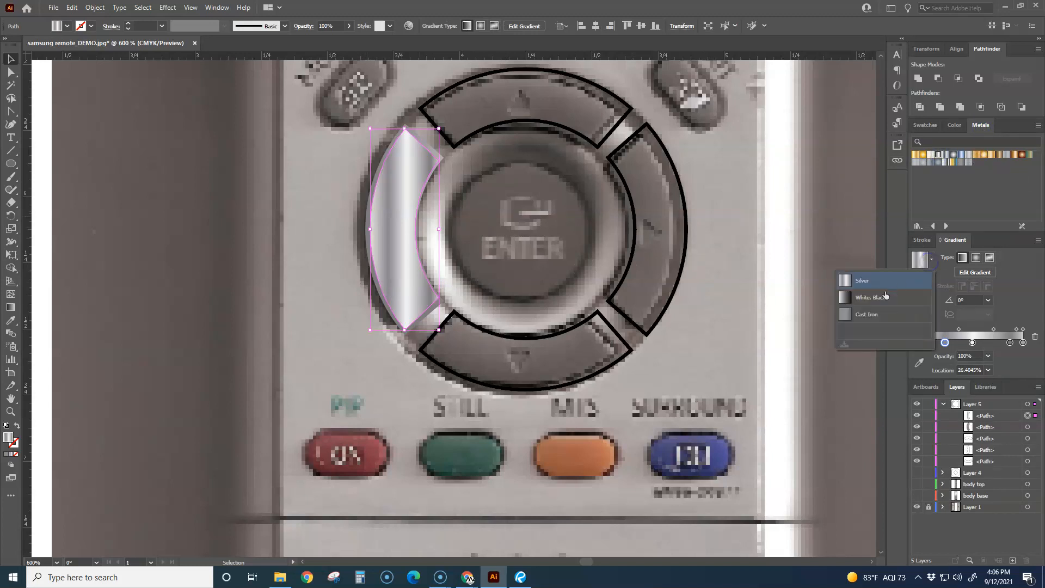
pyautogui.click(976, 259)
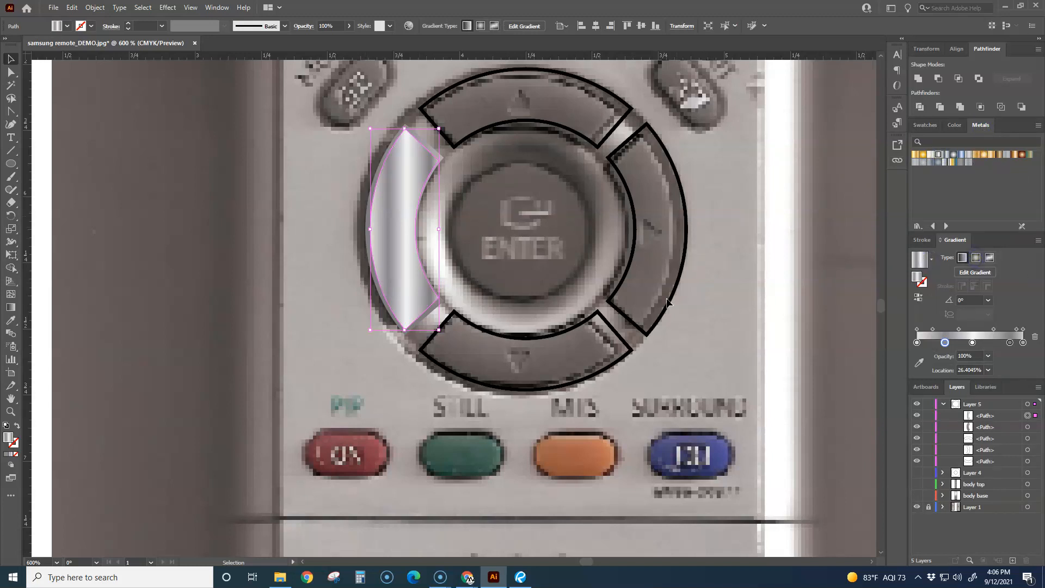
pyautogui.click(977, 259)
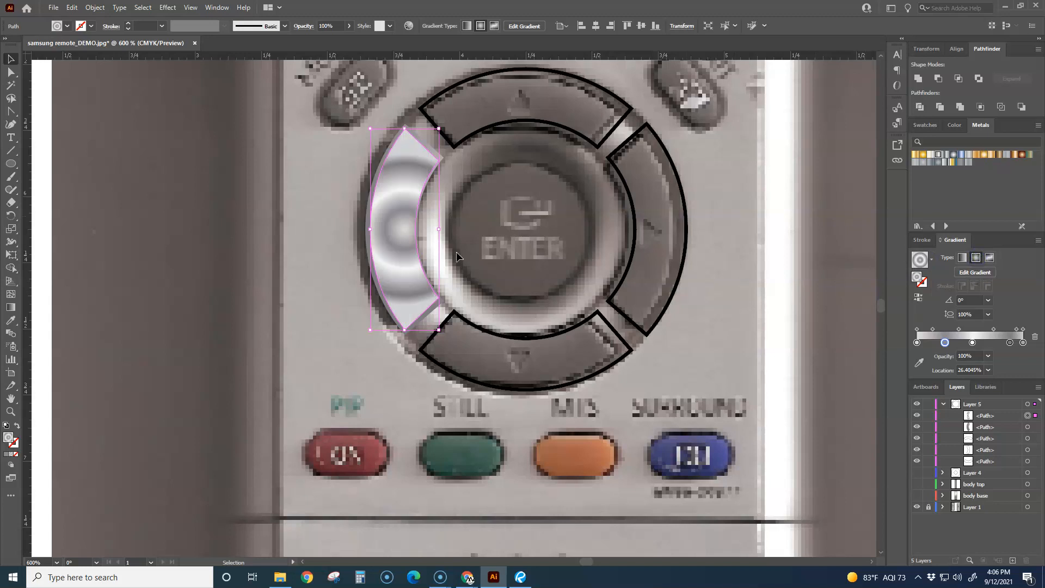
# Step: Remove two inner stops from the inset's silver gradient and move the remaining gray stop to about 50%
pyautogui.moveTo(972, 343); pyautogui.dragTo(973, 373)
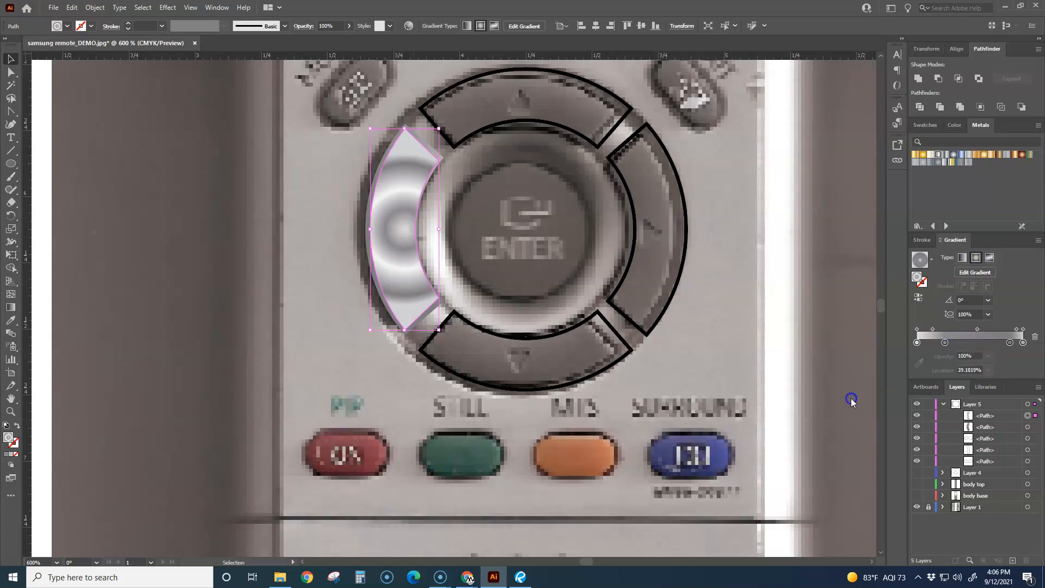
pyautogui.moveTo(1011, 344); pyautogui.dragTo(856, 417)
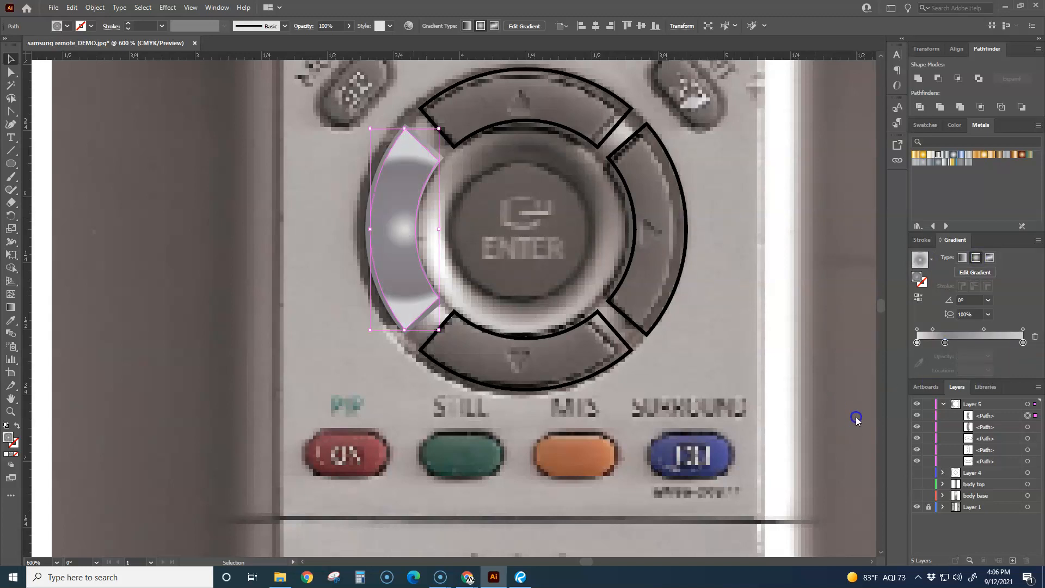
pyautogui.moveTo(945, 344); pyautogui.dragTo(970, 335)
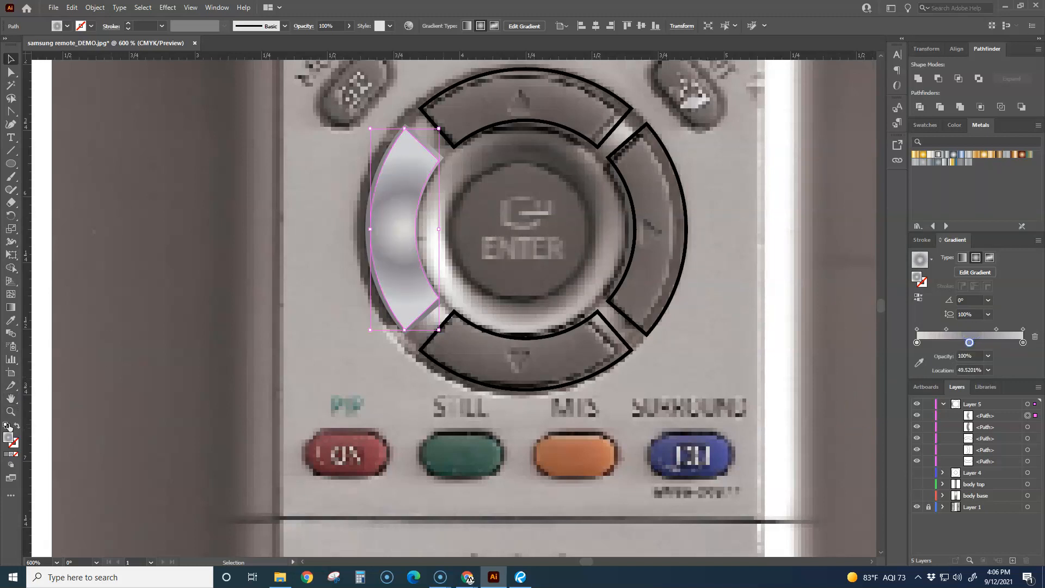
# Step: Redraw the inset's radial gradient diagonally from the ENTER button's upper edge at about -135° and move the gray stop to about 34%
pyautogui.click(12, 308)
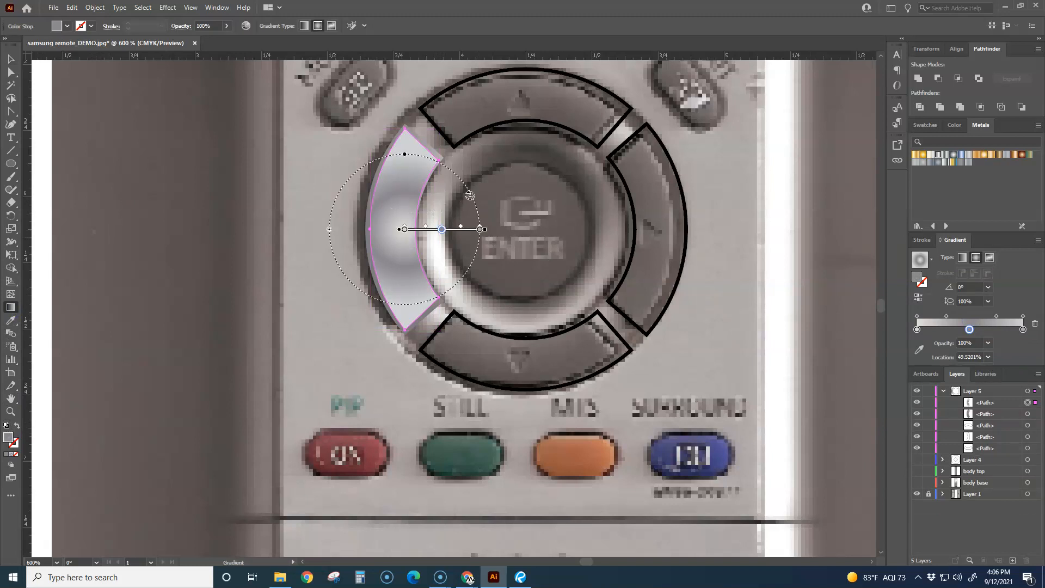
pyautogui.moveTo(486, 166); pyautogui.dragTo(344, 298)
pyautogui.moveTo(333, 315); pyautogui.dragTo(312, 339)
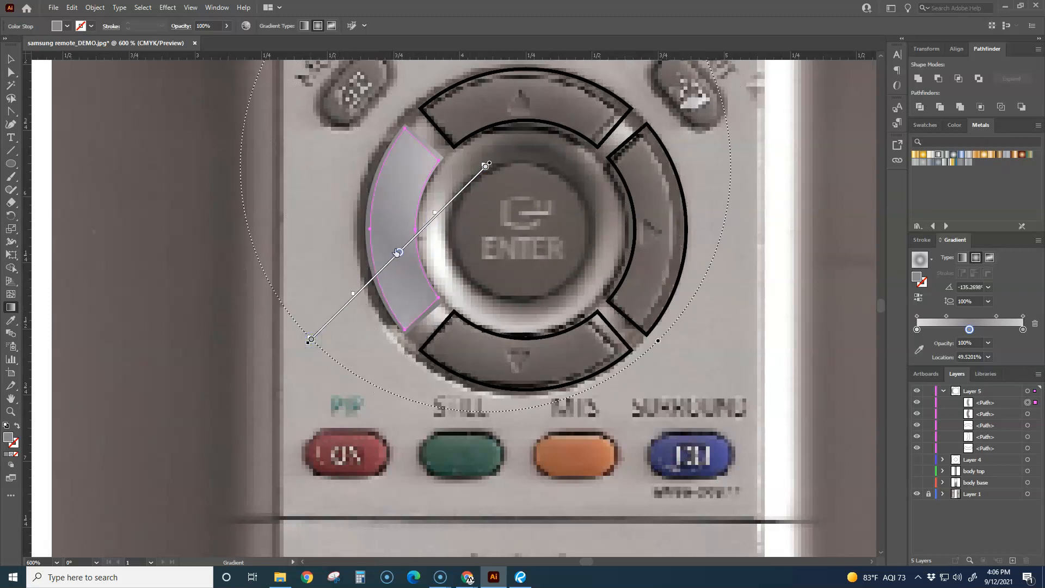
pyautogui.moveTo(399, 254); pyautogui.dragTo(427, 224)
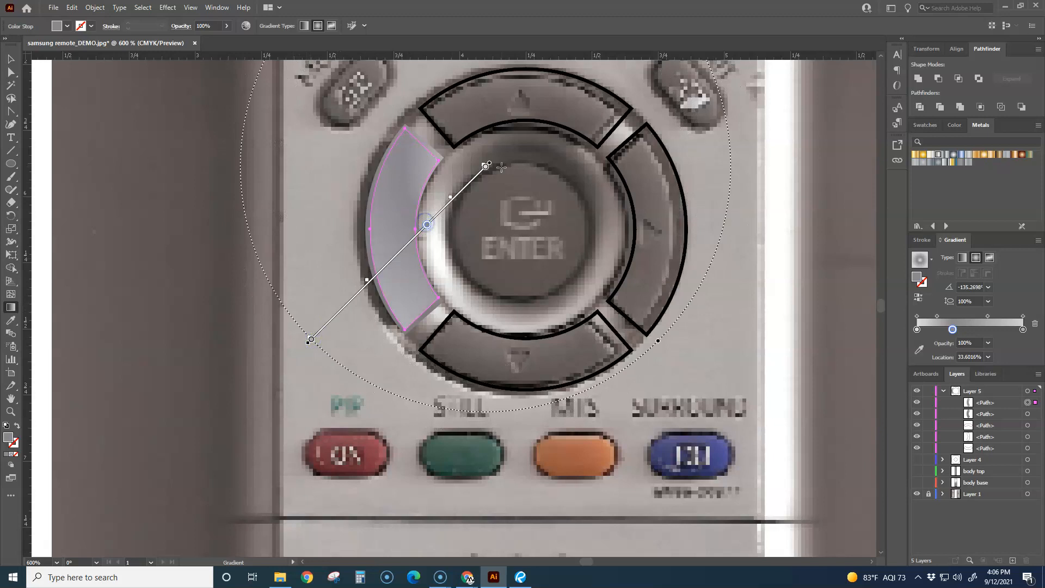
# Step: Shift the inset's diagonal radial gradient so that it starts at the middle of the ENTER button
pyautogui.moveTo(471, 183); pyautogui.dragTo(505, 245)
pyautogui.click(333, 385)
pyautogui.moveTo(333, 385); pyautogui.dragTo(320, 348)
pyautogui.moveTo(343, 405); pyautogui.dragTo(309, 328)
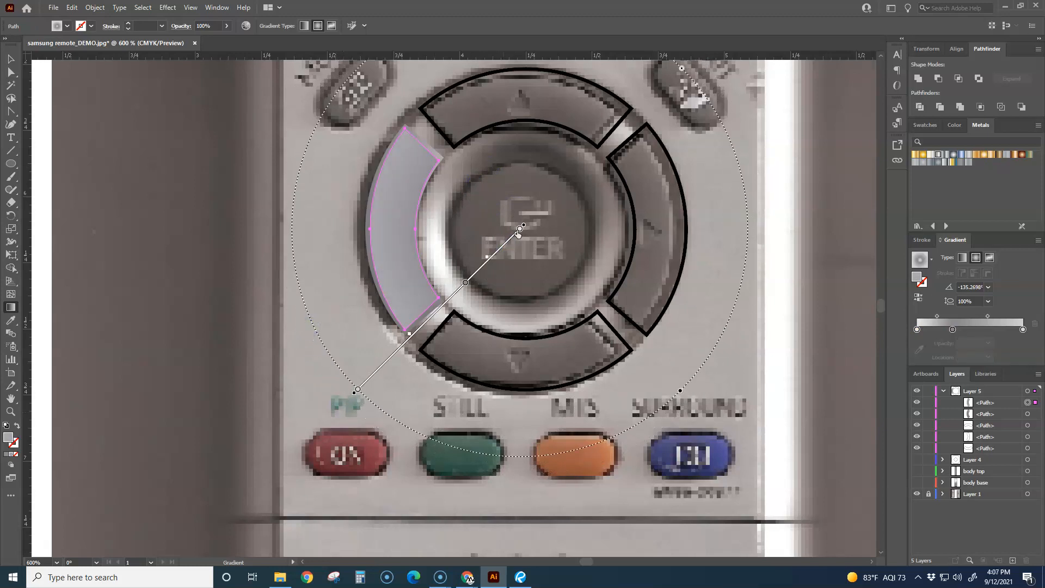
# Step: Redraw the inset's radial gradient from the ENTER button's center outward at about -179°, with the gray stop at about 65% and the light stop at 100%
pyautogui.click(11, 307)
pyautogui.moveTo(520, 229); pyautogui.dragTo(431, 227)
pyautogui.moveTo(537, 224)
pyautogui.mouseDown()
pyautogui.moveTo(305, 236)
pyautogui.moveTo(342, 227)
pyautogui.mouseUp()
pyautogui.moveTo(469, 224); pyautogui.dragTo(408, 226)
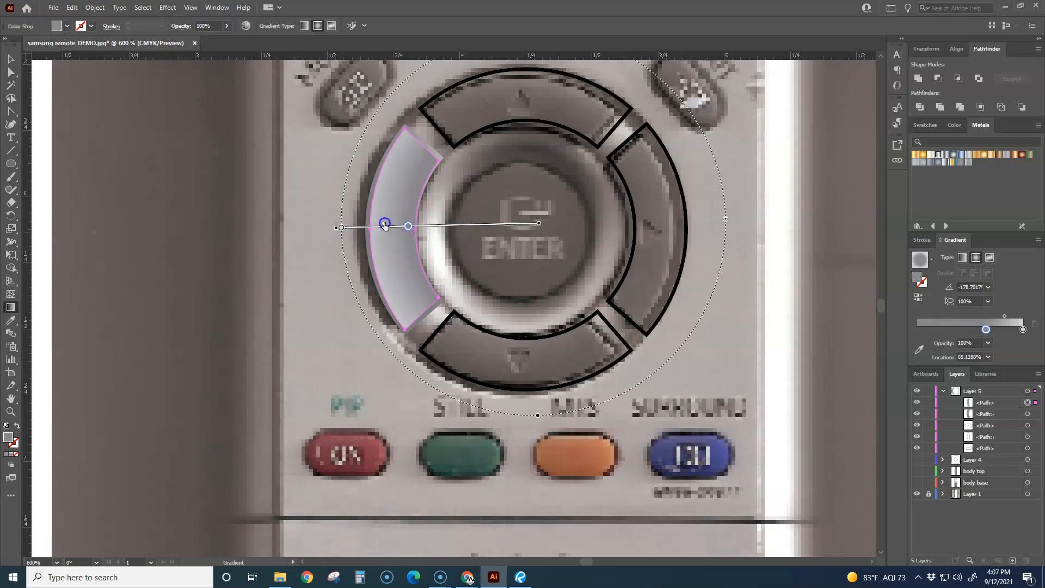
pyautogui.press('v')
pyautogui.click(97, 201)
# Step: Draw a small polygon beside the left-arrow segment and reduce it to a triangle
pyautogui.scroll(-3, 458, 343)
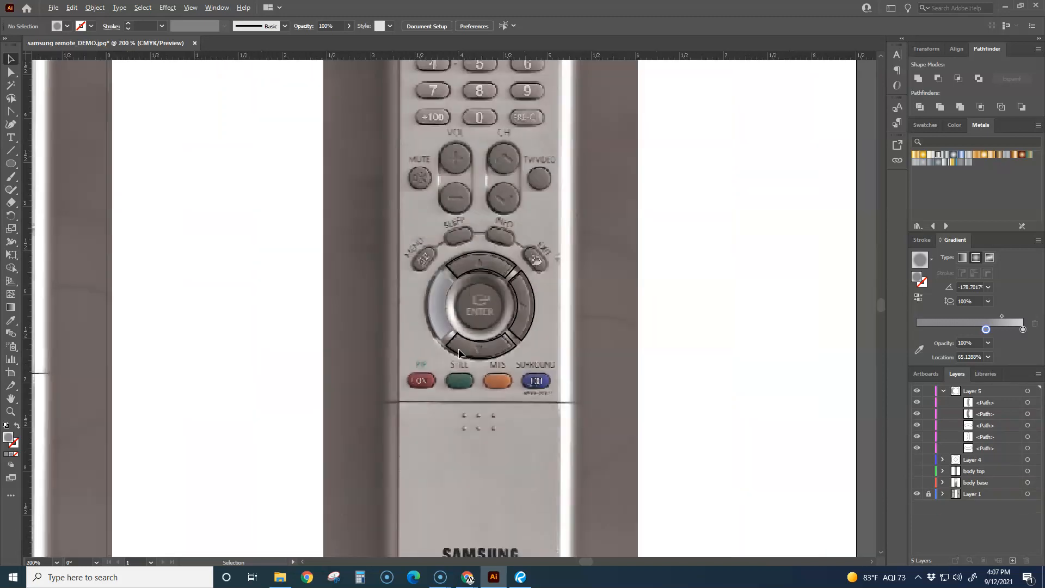
pyautogui.scroll(2, 458, 353)
pyautogui.scroll(1, 458, 349)
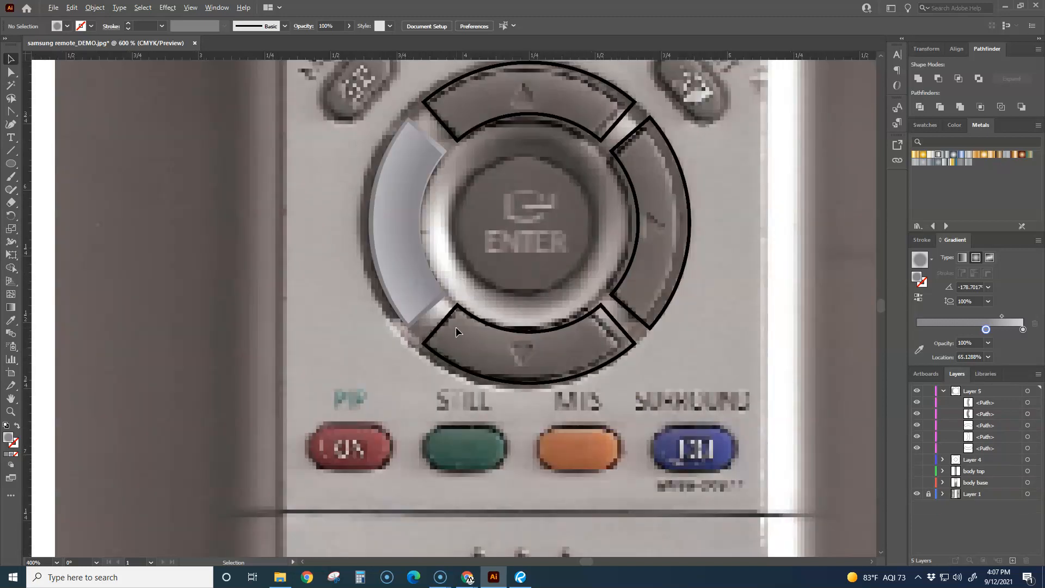
pyautogui.scroll(1, 424, 249)
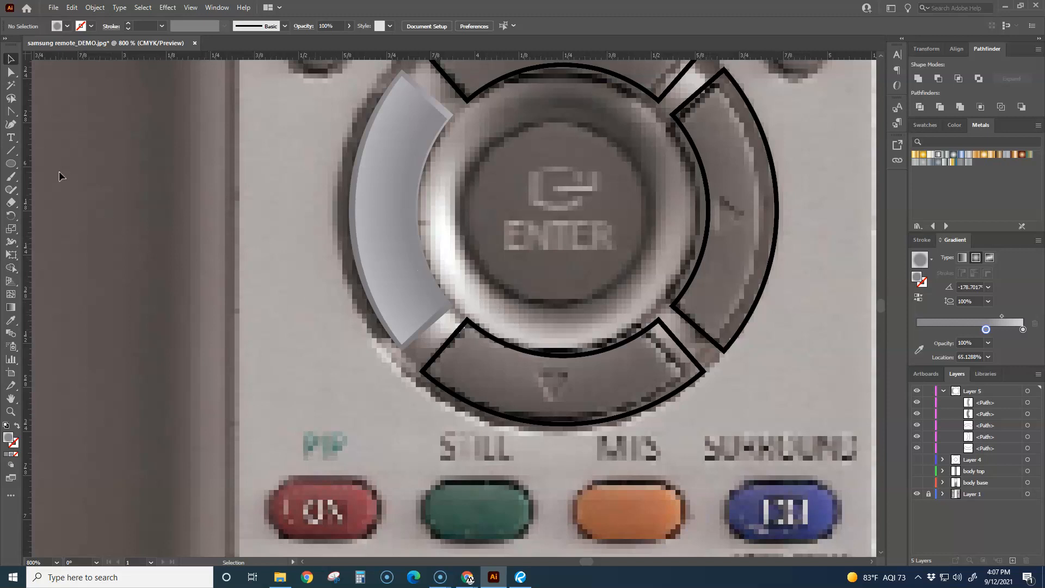
pyautogui.moveTo(10, 163); pyautogui.dragTo(63, 204)
pyautogui.moveTo(299, 222); pyautogui.dragTo(308, 240)
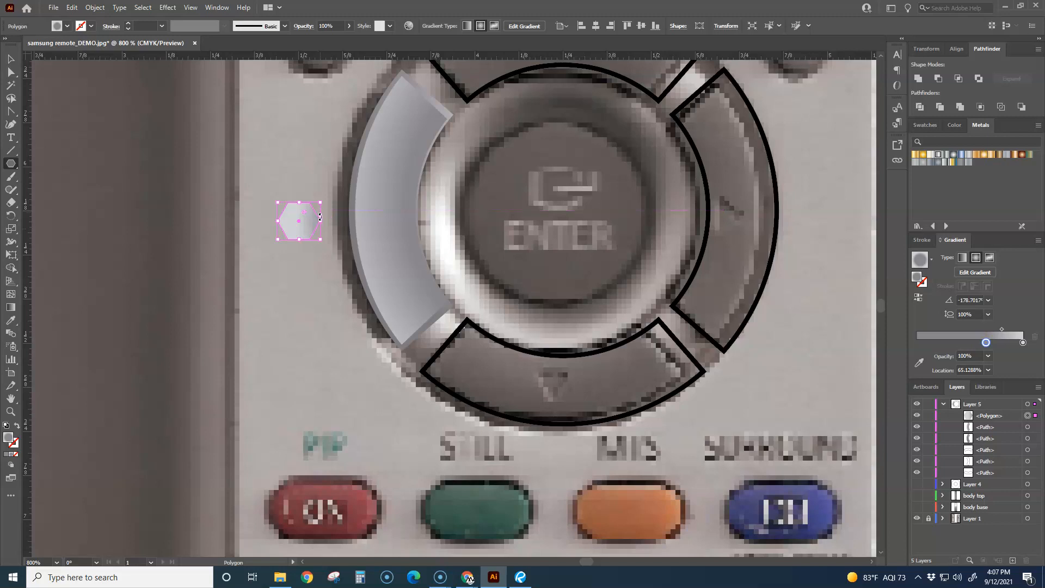
pyautogui.scroll(4, 321, 218)
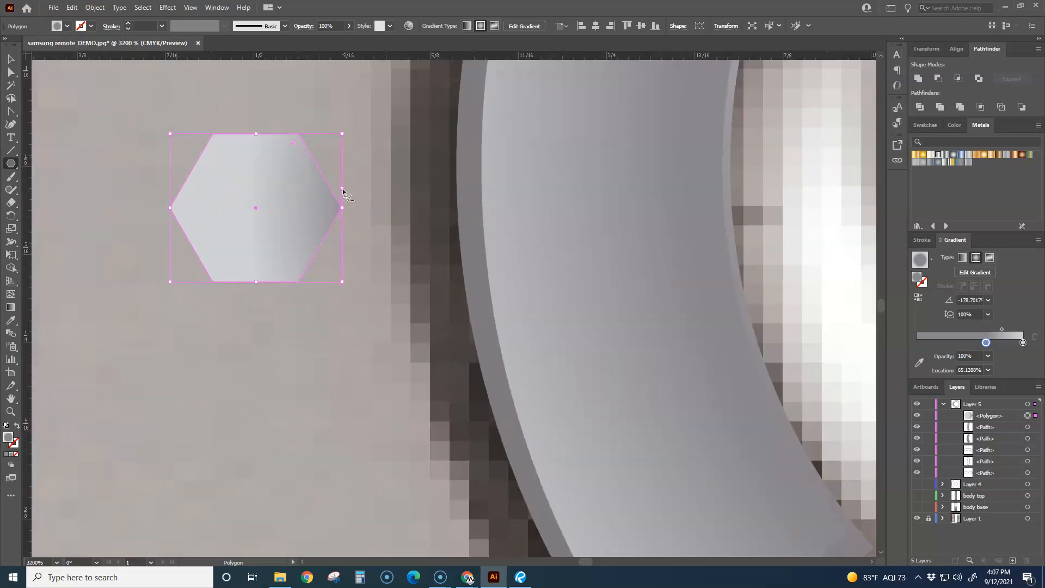
pyautogui.moveTo(341, 191); pyautogui.dragTo(161, 102)
# Step: Rotate the triangle 90° to point outward and place it near the middle of the left-arrow segment
pyautogui.click(11, 59)
pyautogui.moveTo(231, 175); pyautogui.dragTo(593, 176)
pyautogui.scroll(-5, 650, 315)
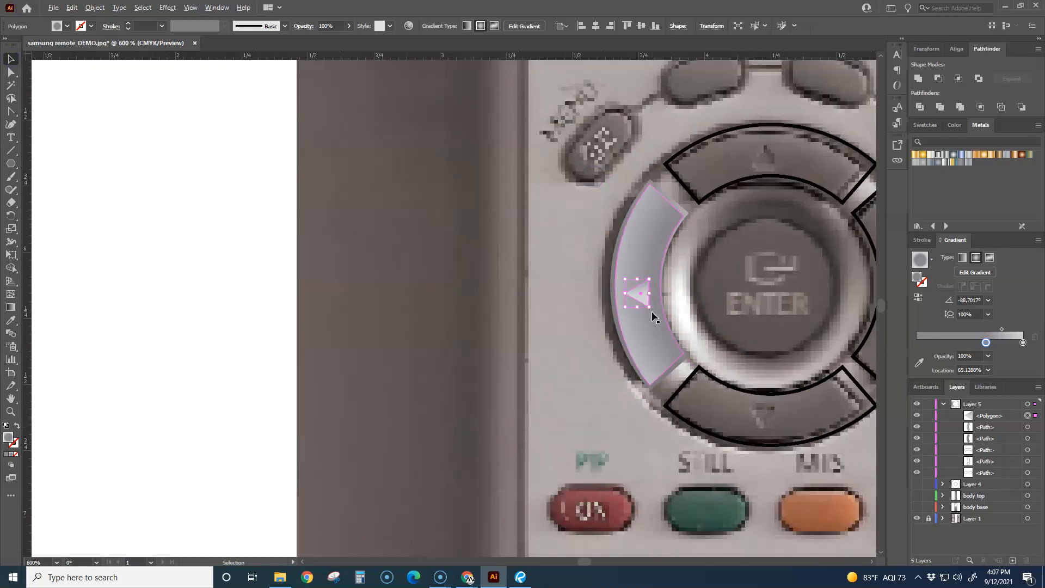
# Step: Move the triangle up slightly to the vertical middle of the left-arrow segment and deselect it
pyautogui.moveTo(731, 312); pyautogui.dragTo(569, 317)
pyautogui.scroll(1, 526, 316)
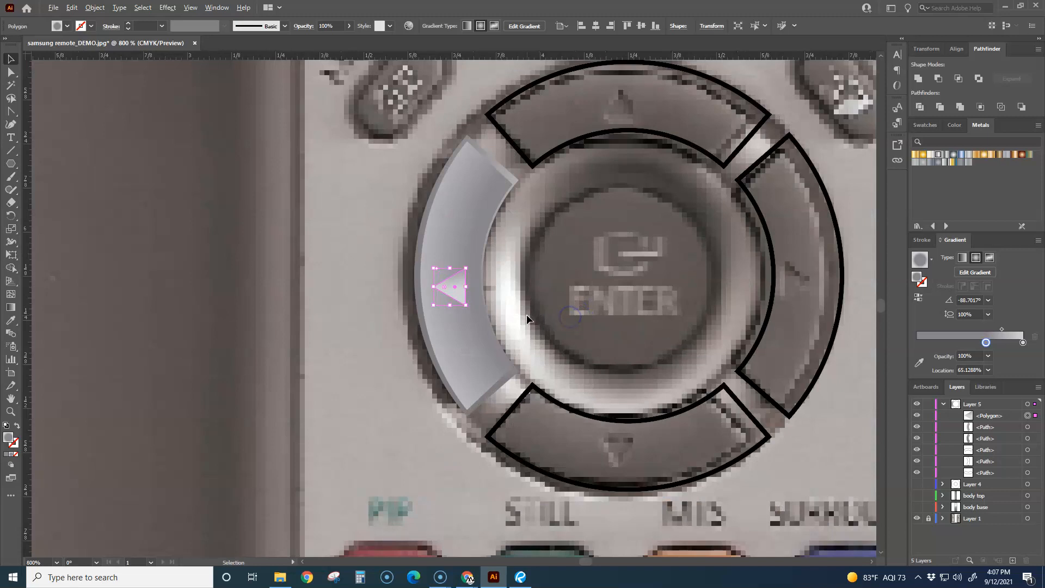
pyautogui.moveTo(453, 278)
pyautogui.mouseDown()
pyautogui.moveTo(458, 263)
pyautogui.moveTo(443, 273)
pyautogui.moveTo(450, 264)
pyautogui.moveTo(455, 275)
pyautogui.mouseUp()
pyautogui.click(201, 235)
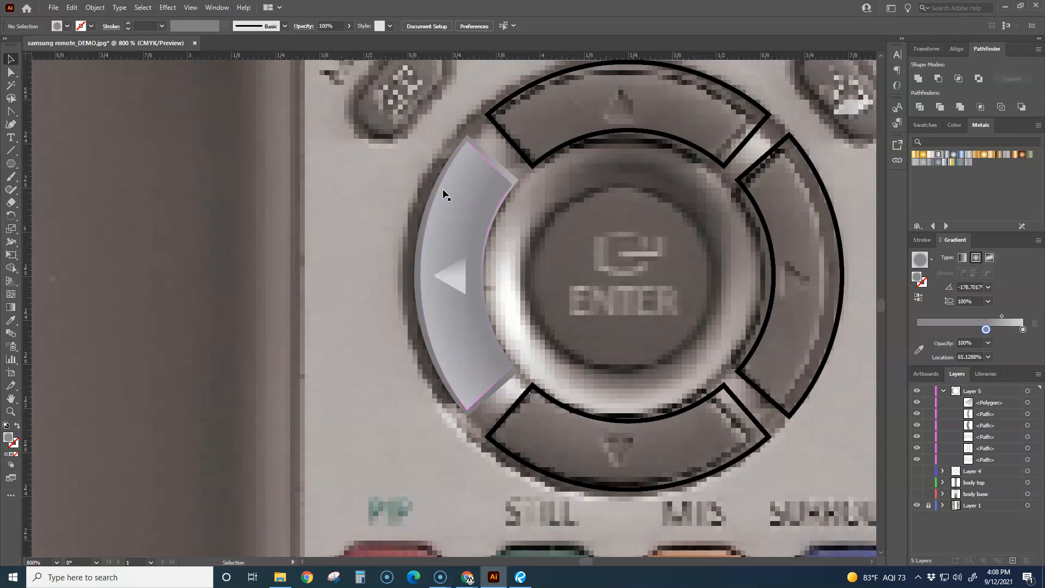
# Step: Collapse Layer 5's contents and delete the unfilled black outlines of the wheel's upper, right-hand and lower segments
pyautogui.click(943, 391)
pyautogui.click(917, 391)
pyautogui.click(917, 391)
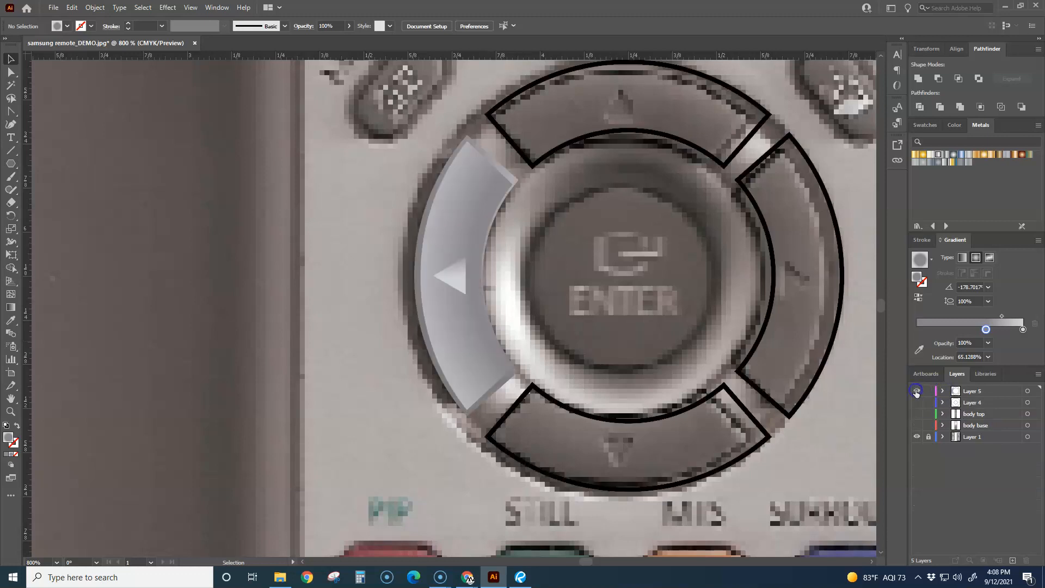
pyautogui.click(695, 150)
pyautogui.press('Delete')
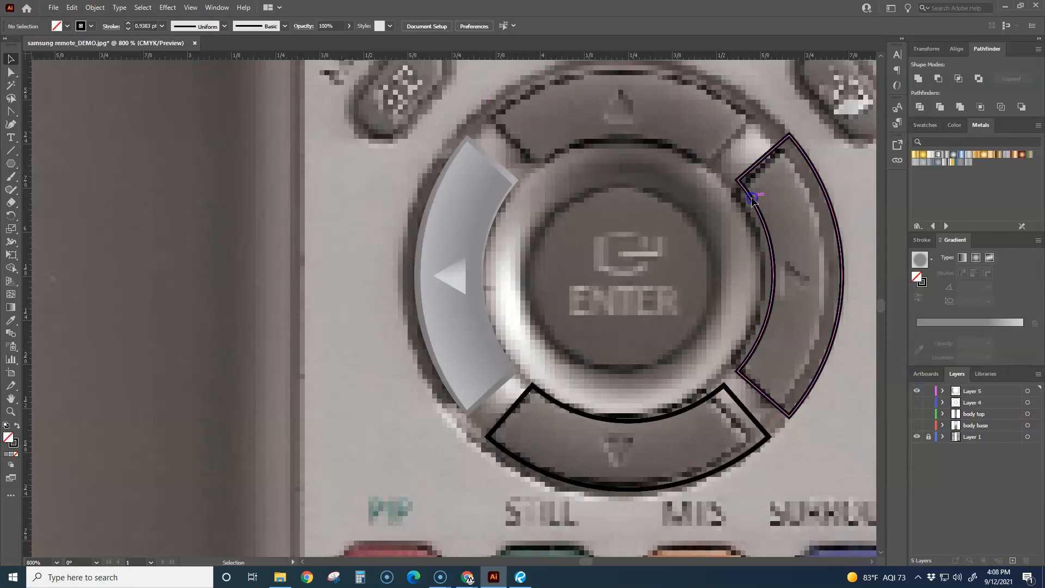
pyautogui.click(752, 200)
pyautogui.press('Delete')
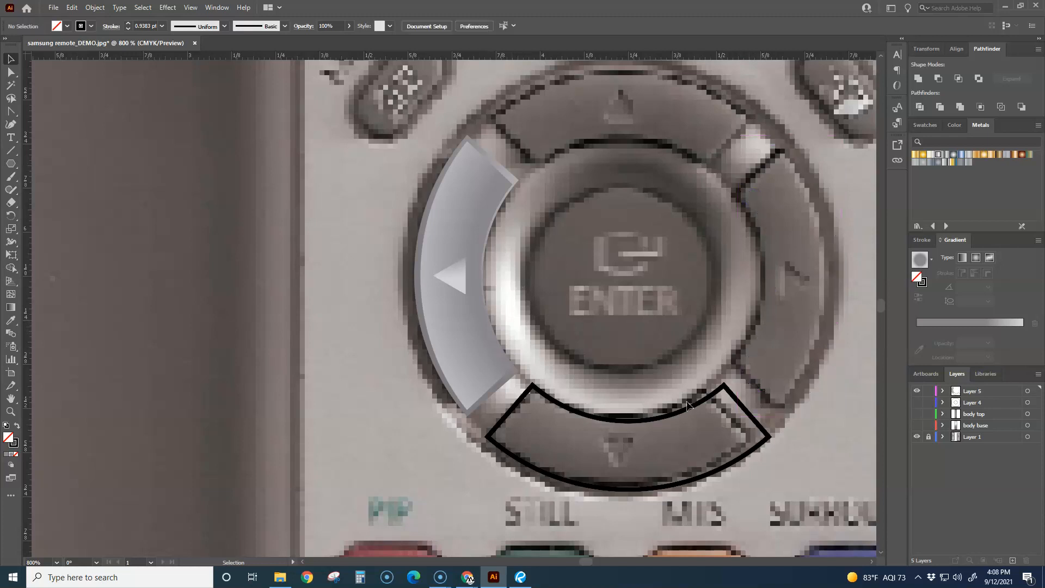
pyautogui.click(676, 415)
pyautogui.press('Delete')
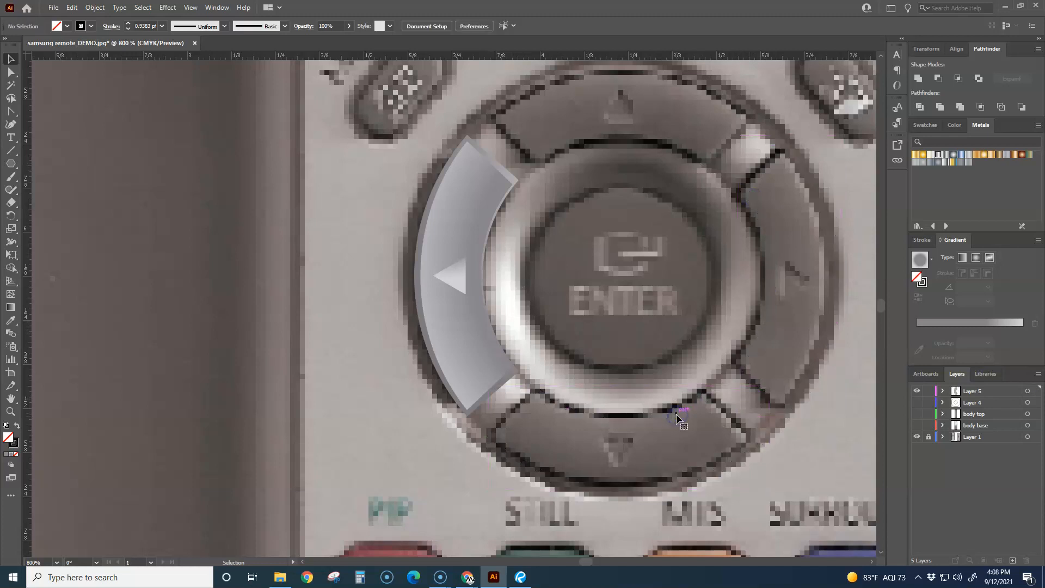
# Step: Give the left-arrow segment's outer shape a black 0.25 pt stroke
pyautogui.click(508, 175)
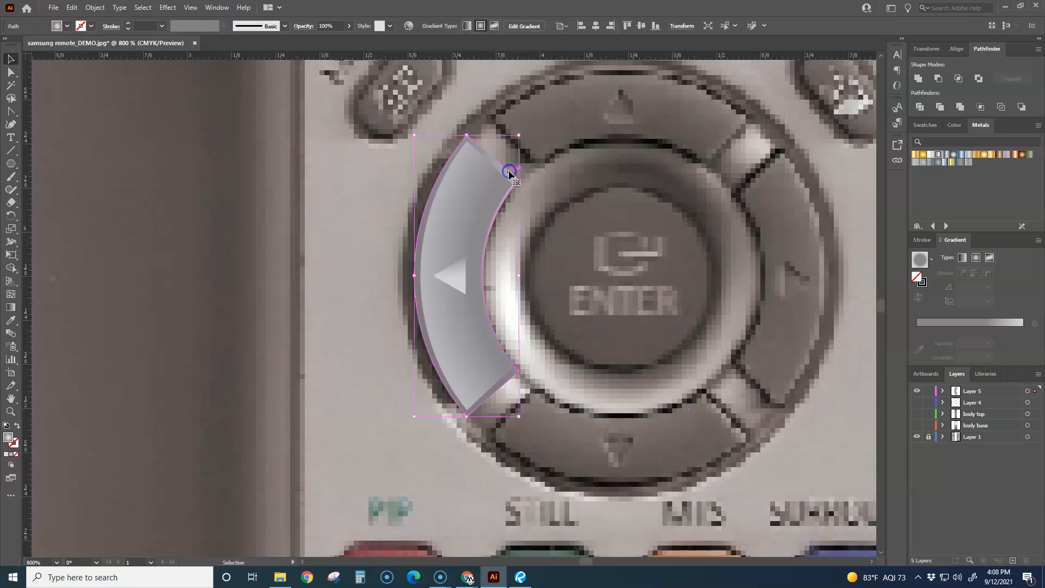
pyautogui.click(17, 446)
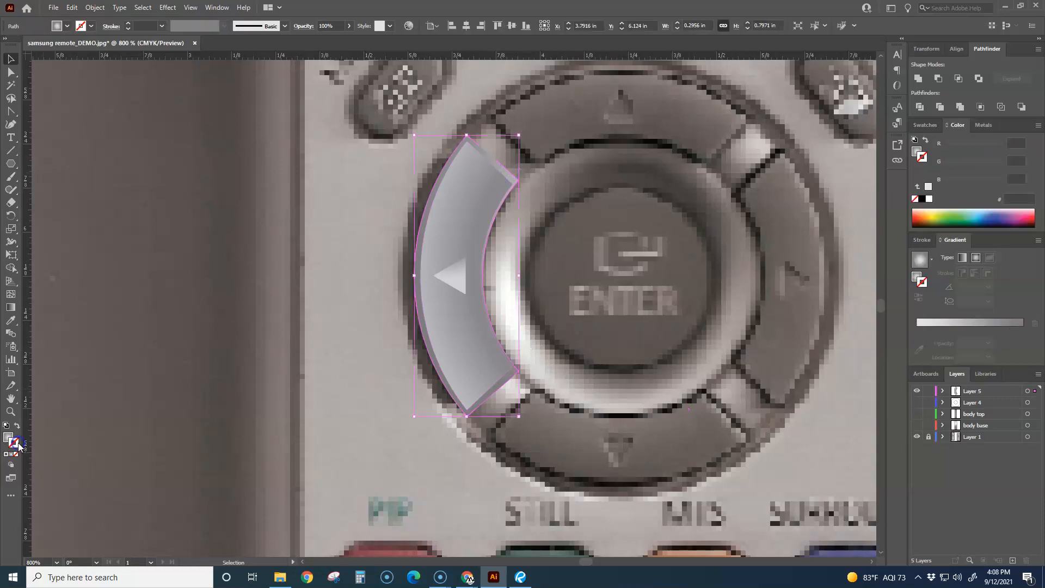
pyautogui.click(923, 200)
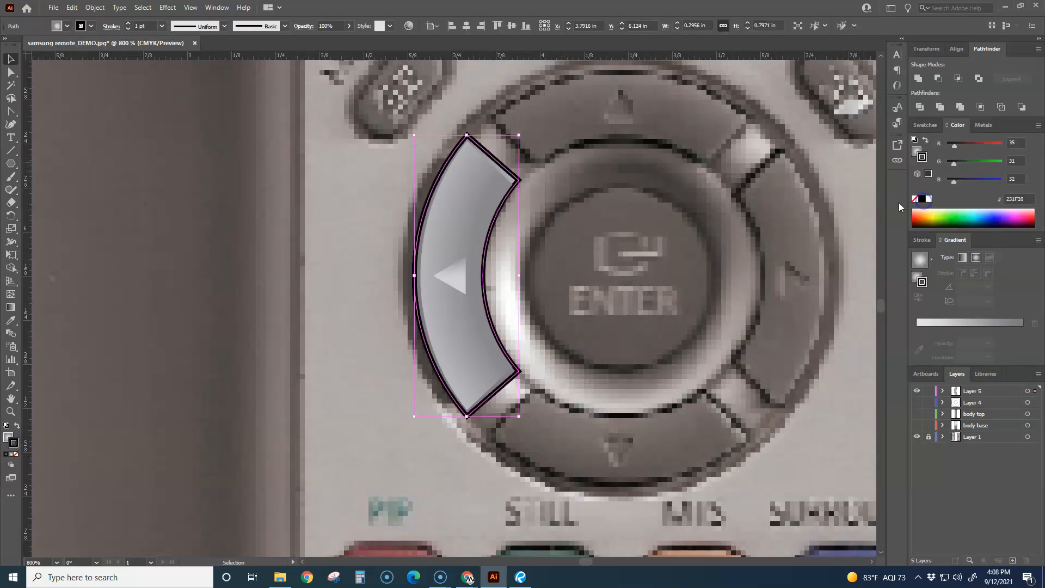
pyautogui.click(162, 26)
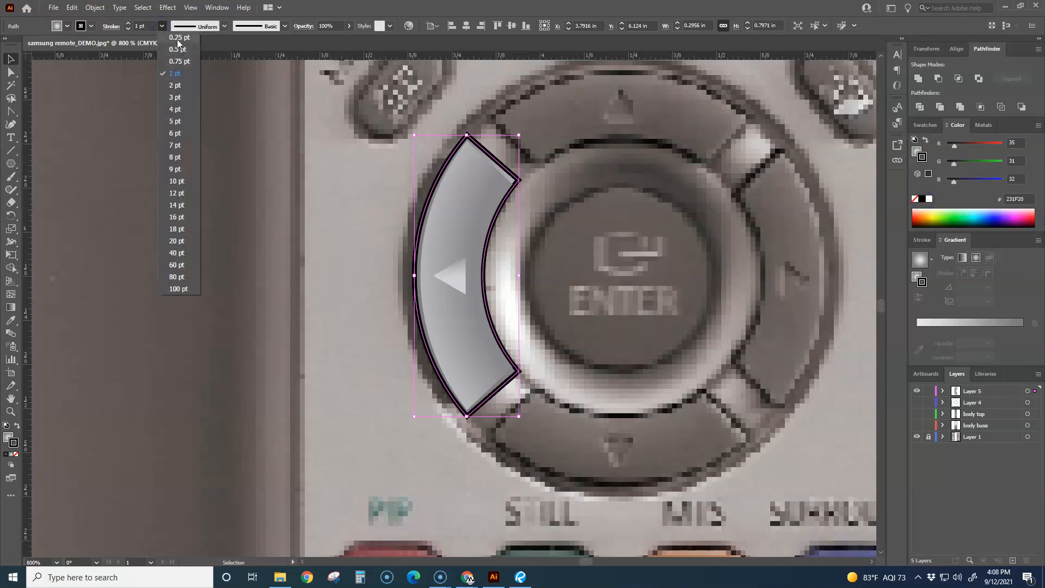
pyautogui.click(179, 37)
pyautogui.click(182, 203)
# Step: Show Layer 4 and copy the complete left-arrow button in 90° rotations around the ENTER button's center to make all four arrow buttons
pyautogui.hotkey('ctrl', '-')
pyautogui.hotkey('ctrl', '-')
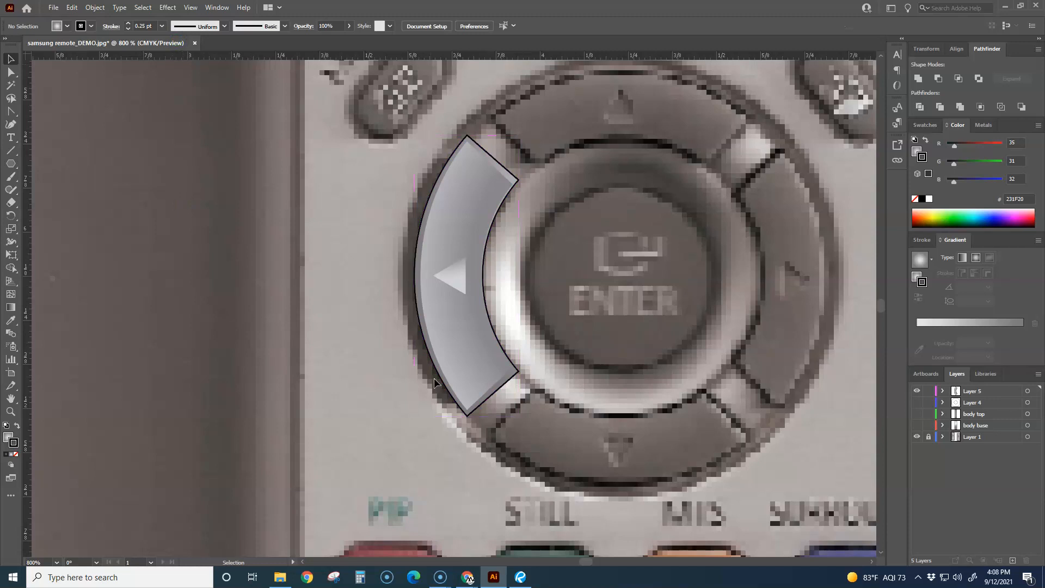
pyautogui.scroll(1, 488, 407)
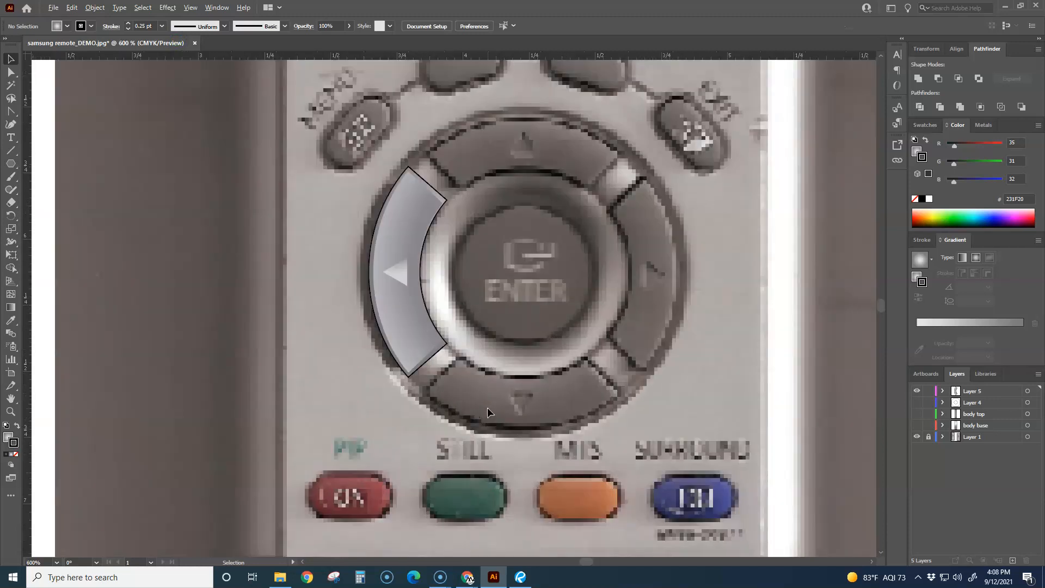
pyautogui.hotkey('ctrl', 'a')
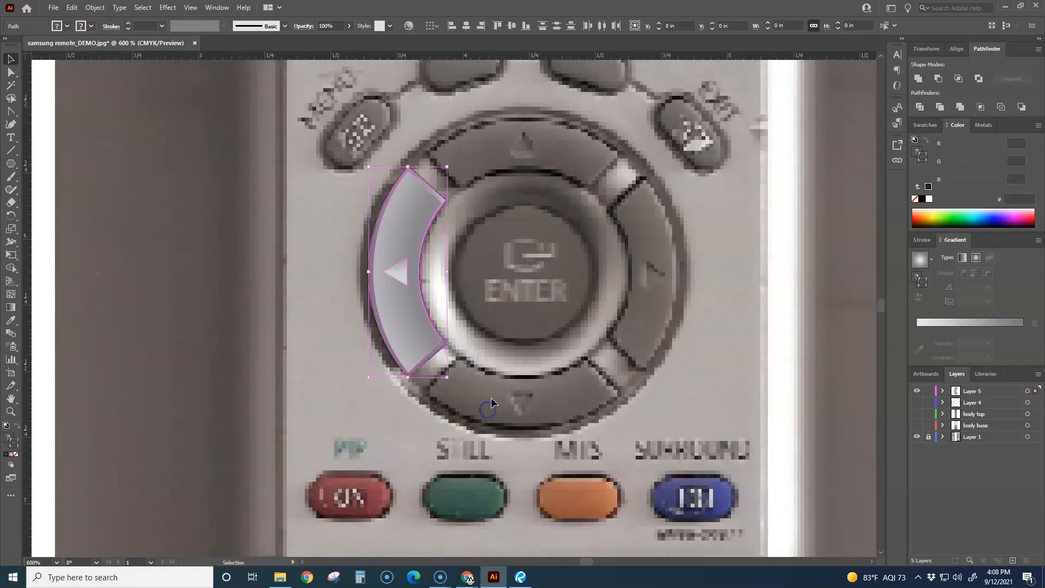
pyautogui.click(12, 216)
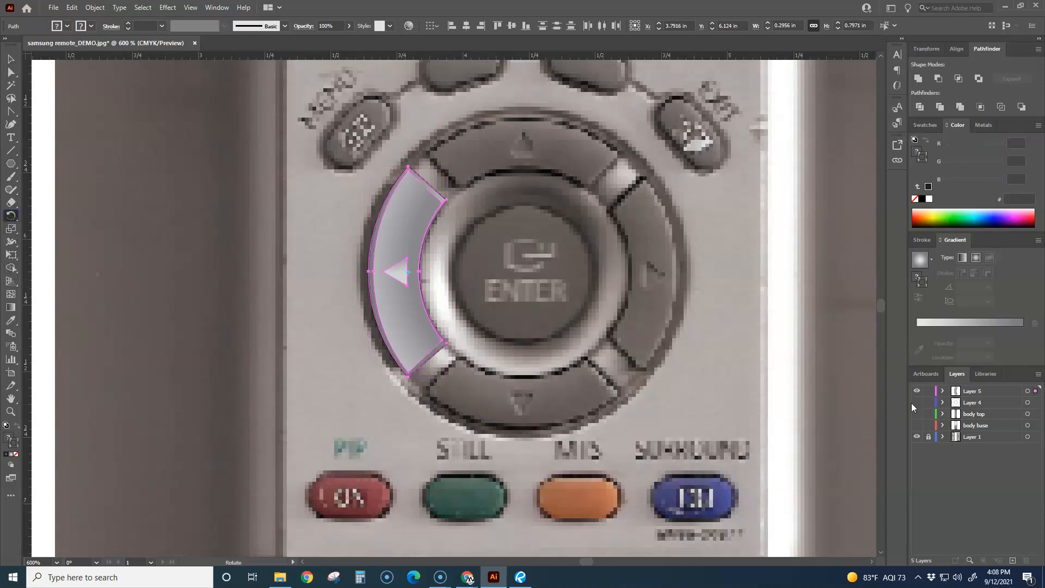
pyautogui.click(917, 403)
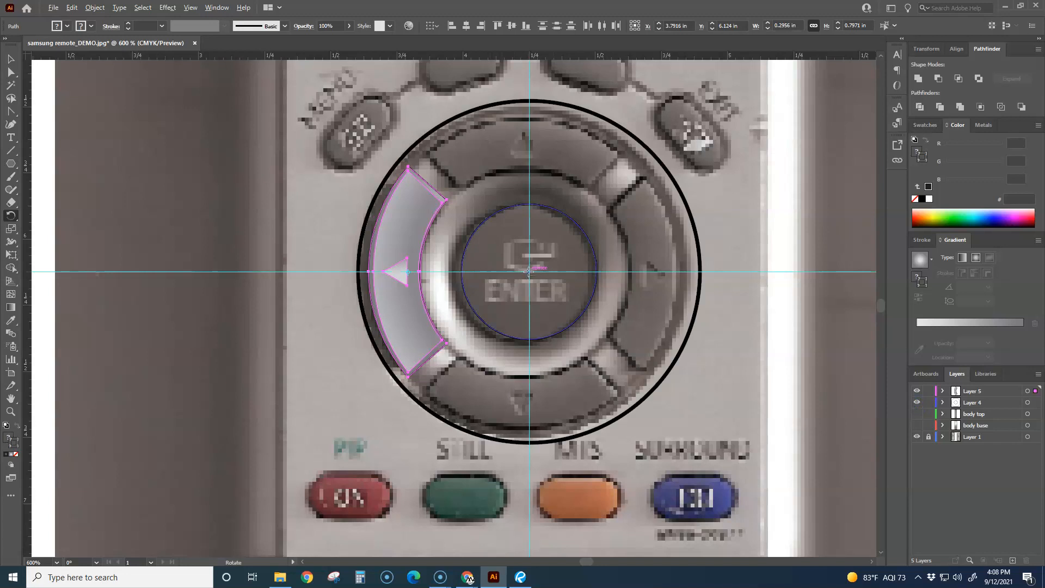
pyautogui.keyDown('alt'); pyautogui.click(528, 273); pyautogui.keyUp('alt')
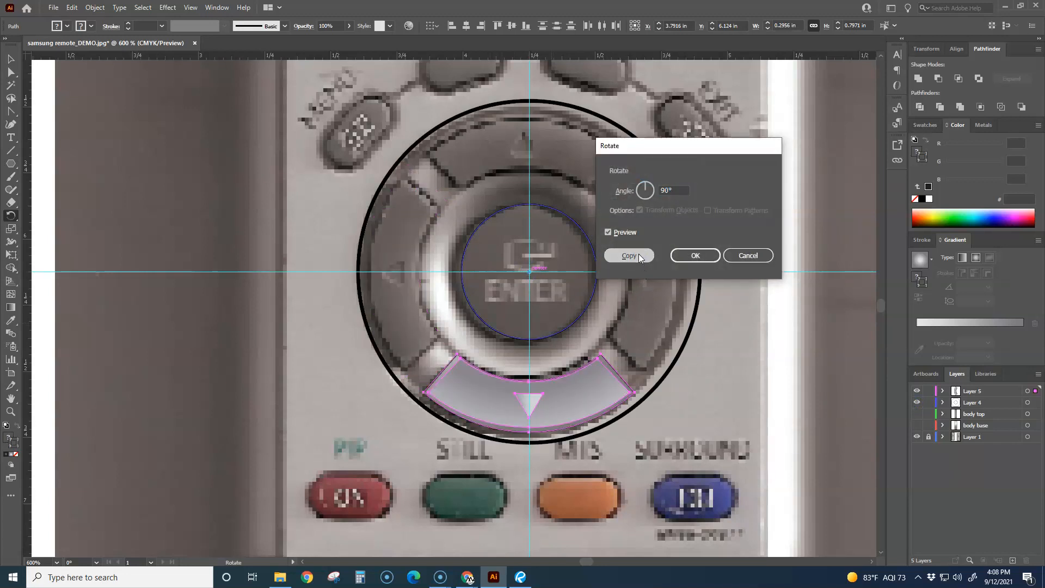
pyautogui.click(629, 256)
pyautogui.hotkey('ctrl', 'd')
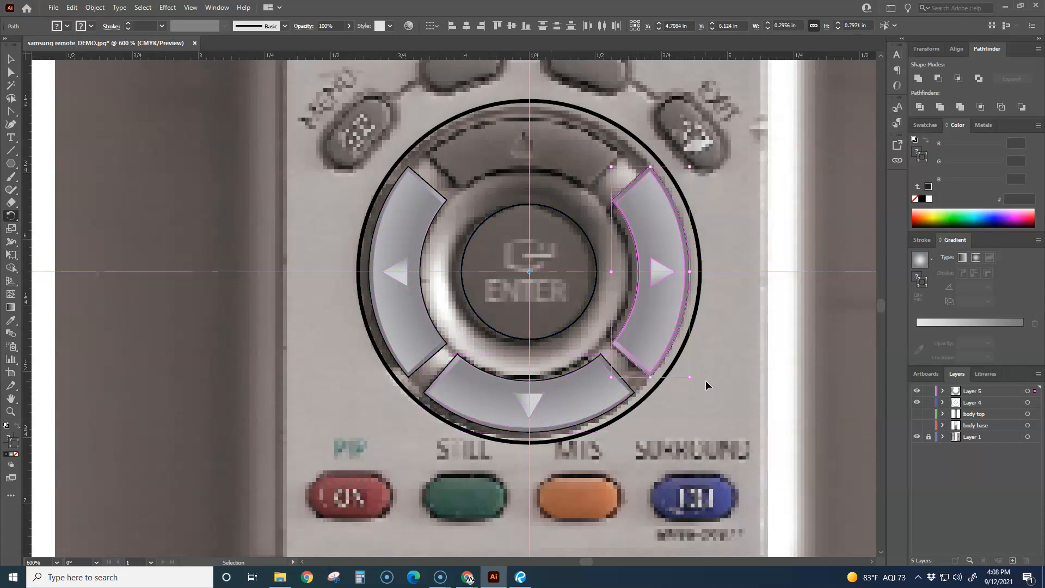
pyautogui.hotkey('ctrl', 'd')
pyautogui.click(11, 59)
pyautogui.click(179, 185)
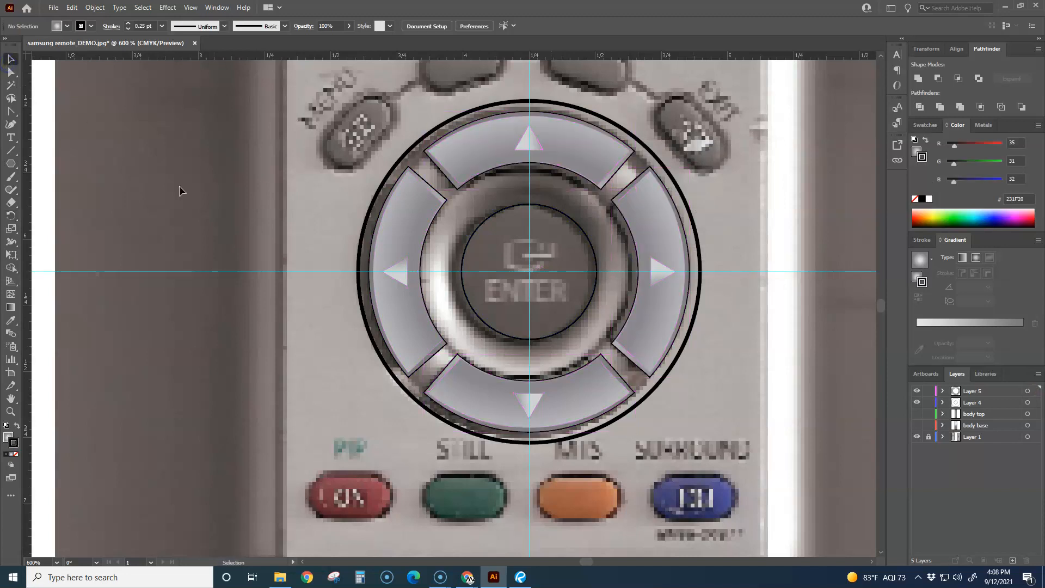
# Step: Hide the guides and show the body top and body base layers
pyautogui.scroll(-4, 277, 256)
pyautogui.moveTo(567, 390); pyautogui.dragTo(707, 413)
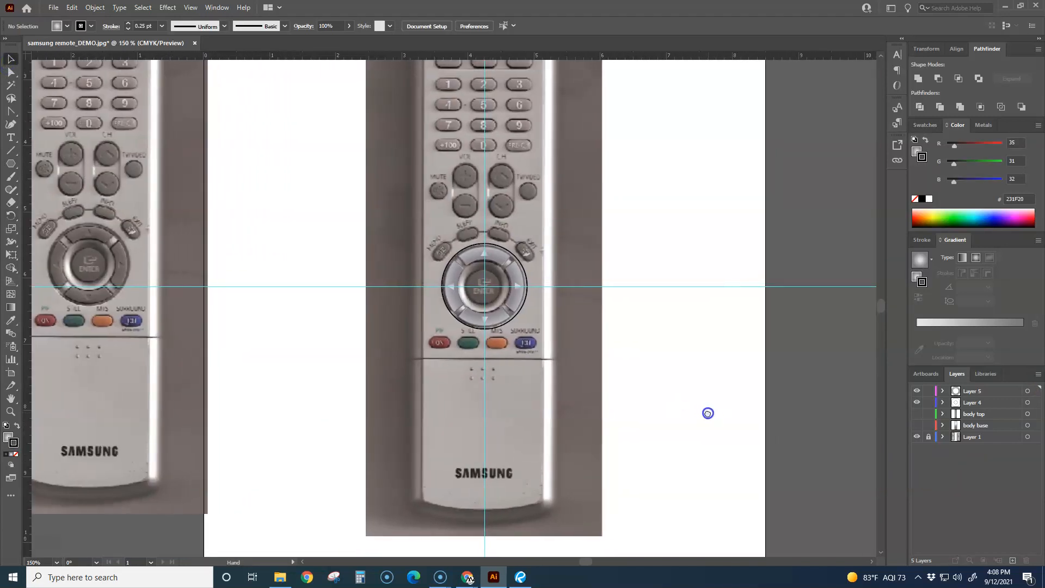
pyautogui.rightClick(684, 305)
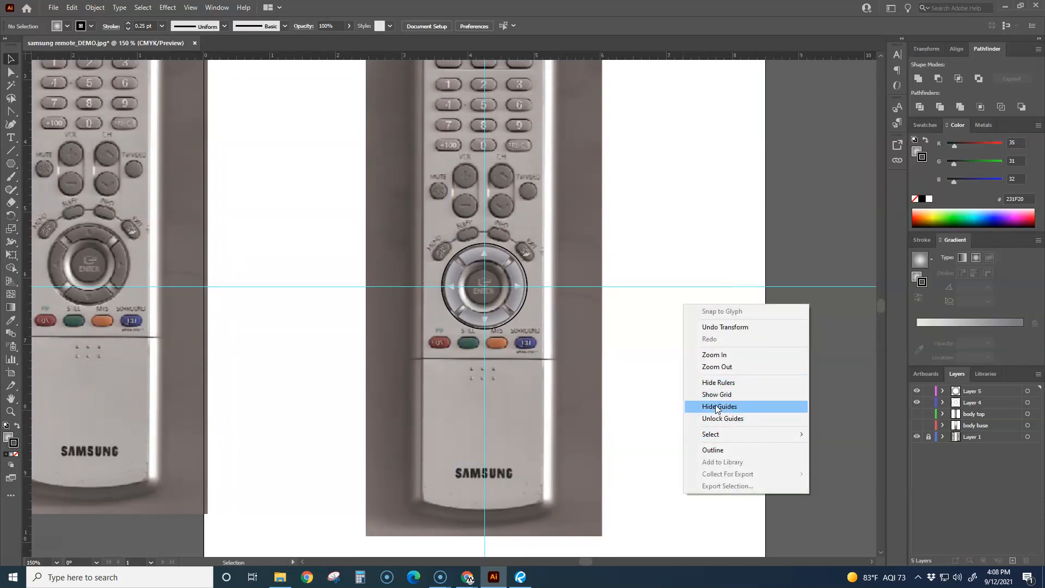
pyautogui.click(652, 382)
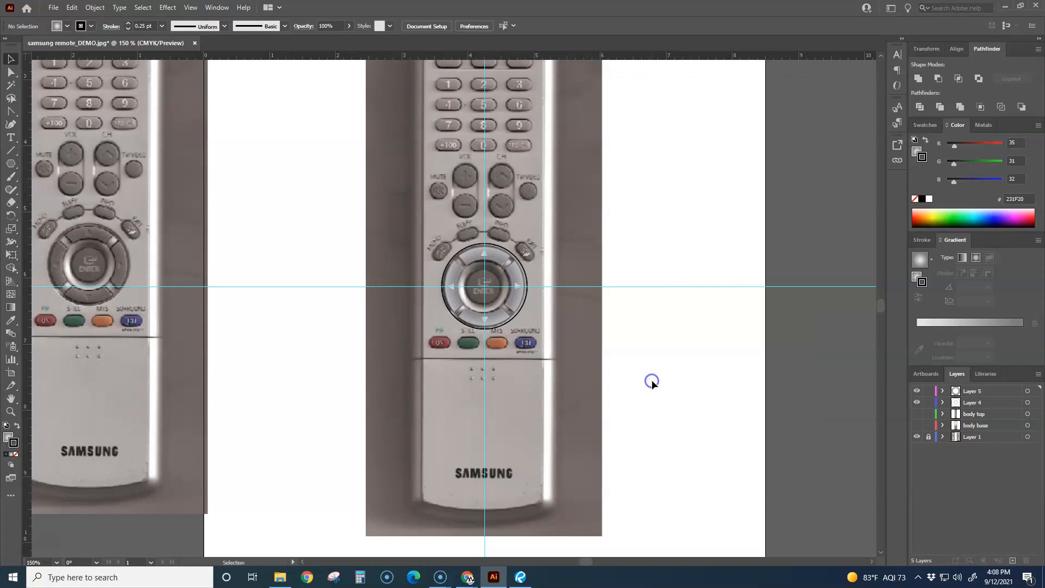
pyautogui.rightClick(701, 352)
pyautogui.click(744, 458)
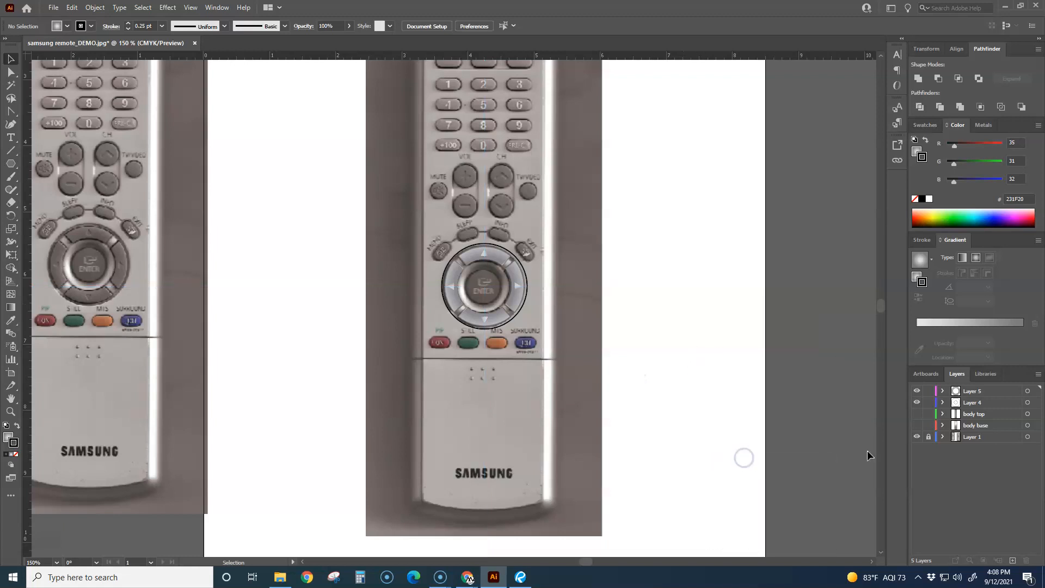
pyautogui.moveTo(916, 415); pyautogui.dragTo(917, 428)
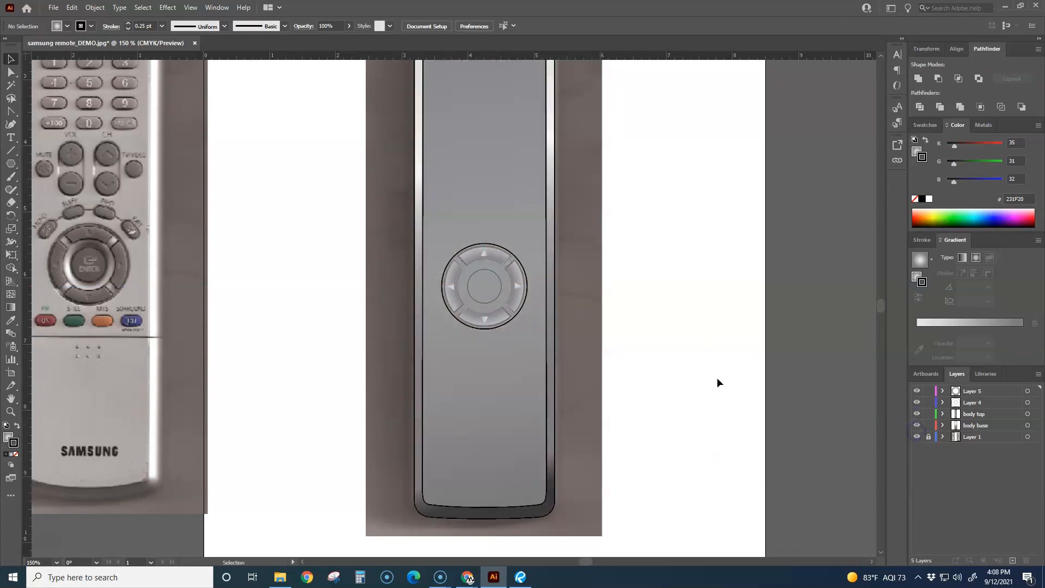
# Step: Set the stroke of the navigation wheel's outer circle to 0.25 pt
pyautogui.scroll(-1, 633, 319)
pyautogui.moveTo(646, 307); pyautogui.dragTo(647, 363)
pyautogui.scroll(2, 613, 372)
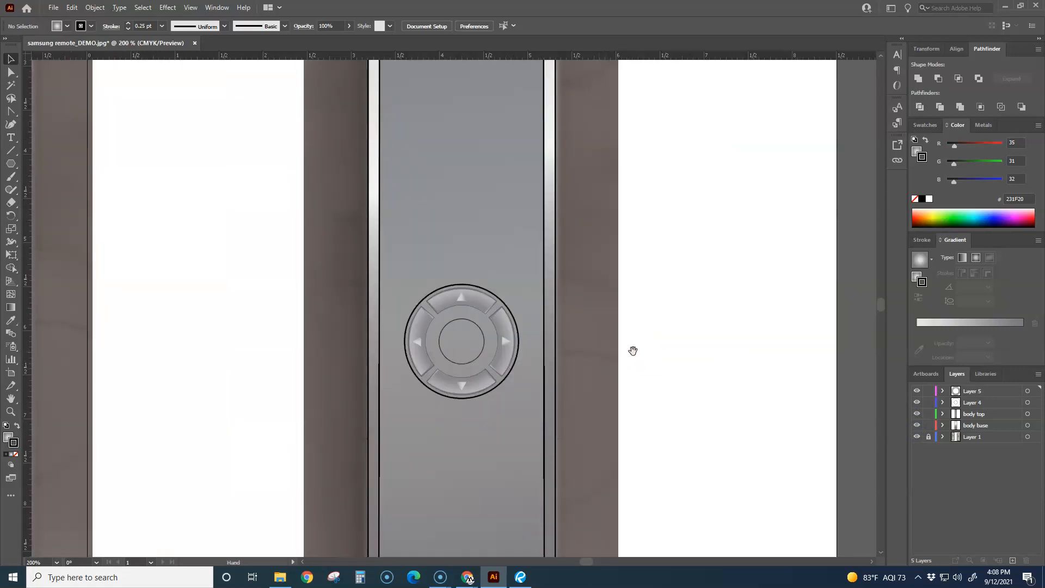
pyautogui.scroll(2, 485, 334)
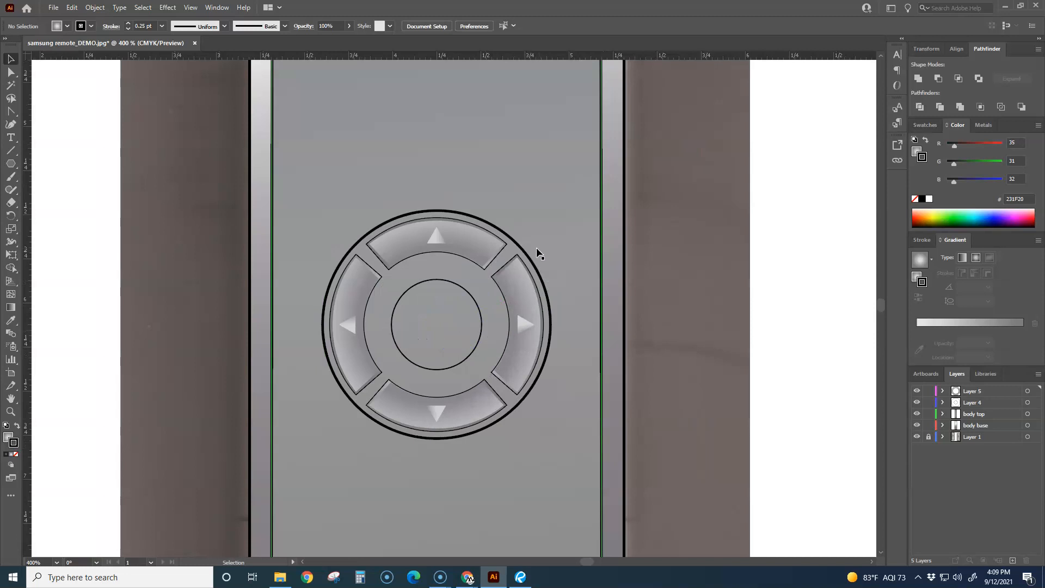
pyautogui.click(527, 258)
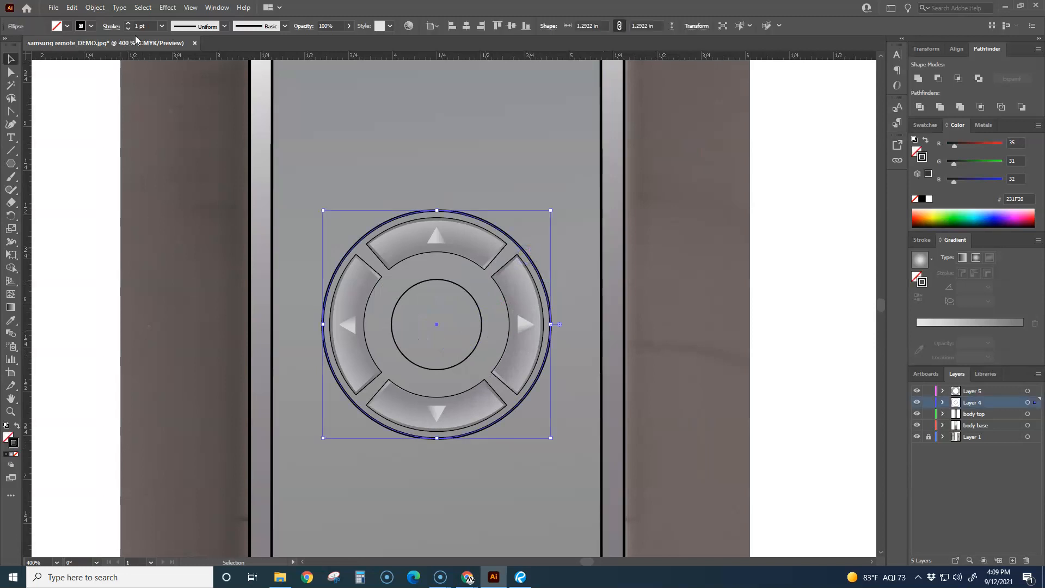
pyautogui.click(162, 27)
pyautogui.click(178, 39)
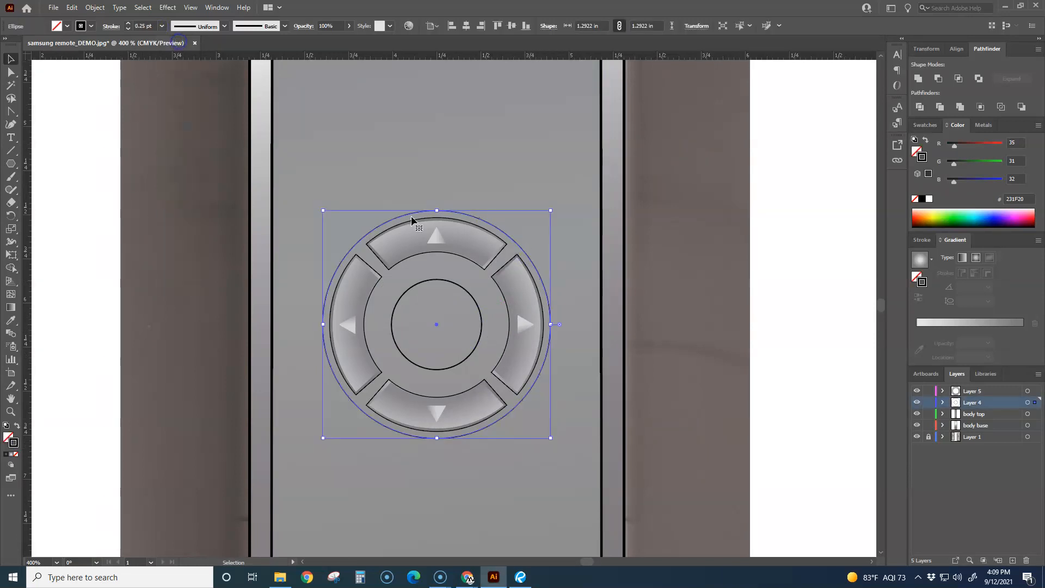
pyautogui.click(775, 338)
# Step: Apply the light-to-gray radial gradient to the stroke of the wheel's outer circle
pyautogui.scroll(-3, 726, 364)
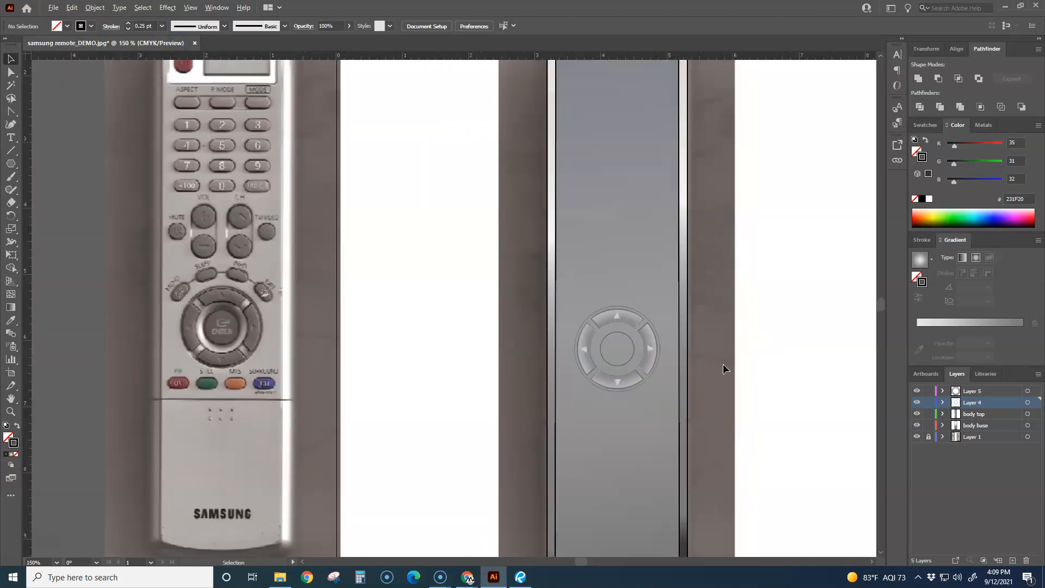
pyautogui.scroll(3, 182, 335)
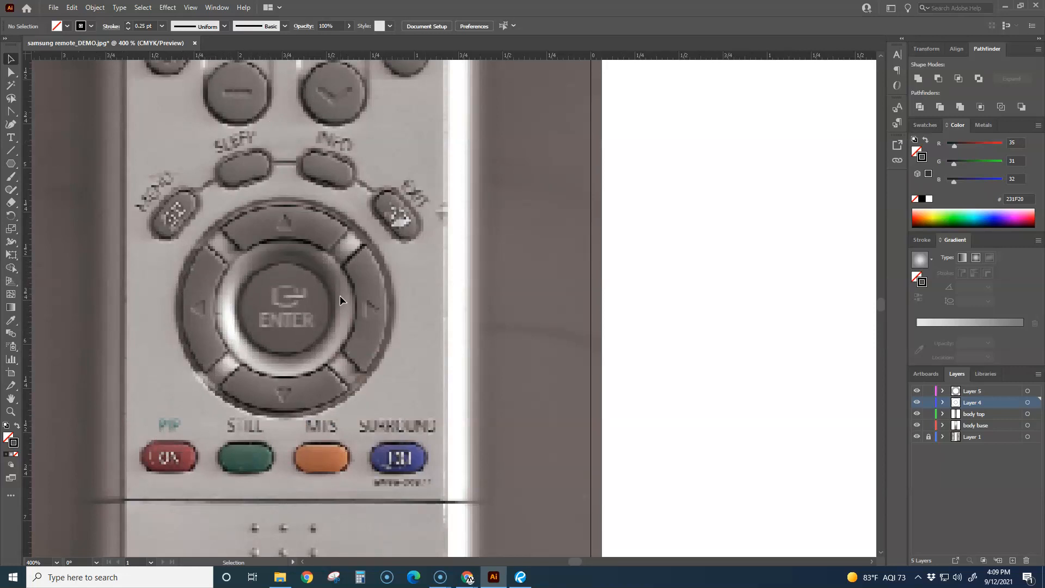
pyautogui.scroll(-3, 340, 295)
pyautogui.moveTo(674, 366); pyautogui.dragTo(501, 365)
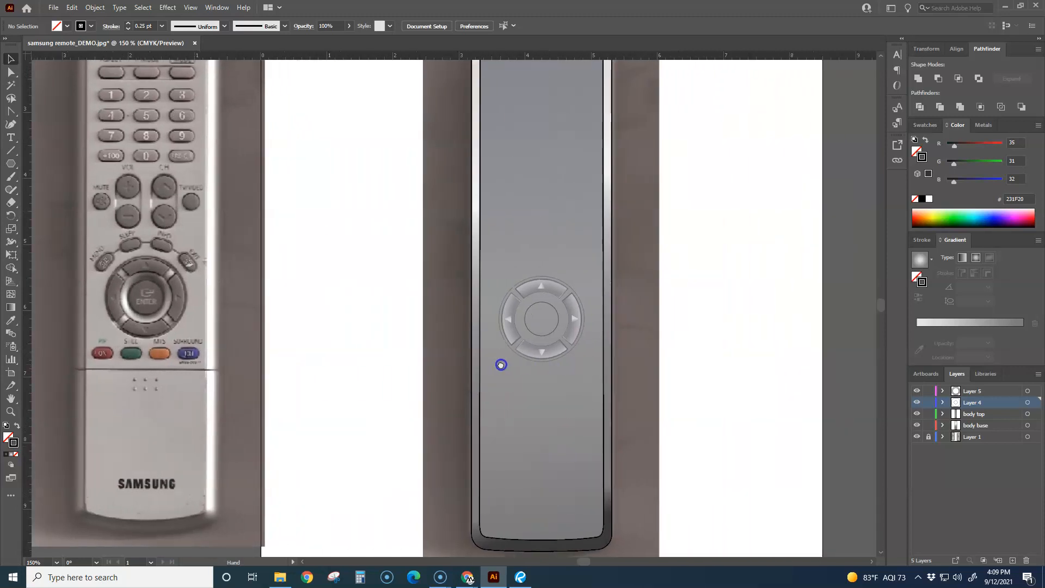
pyautogui.scroll(5, 578, 339)
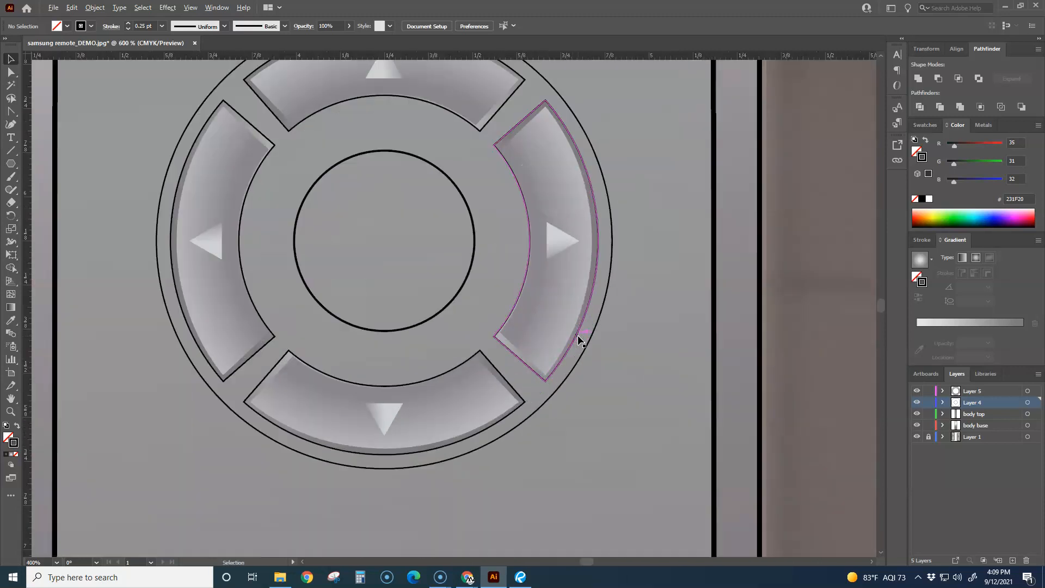
pyautogui.click(611, 235)
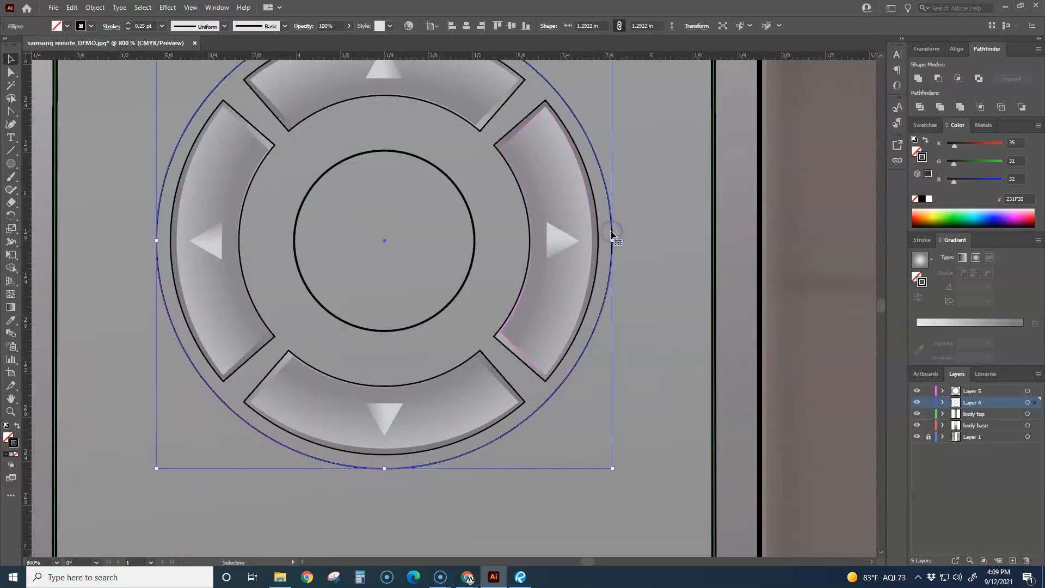
pyautogui.click(11, 308)
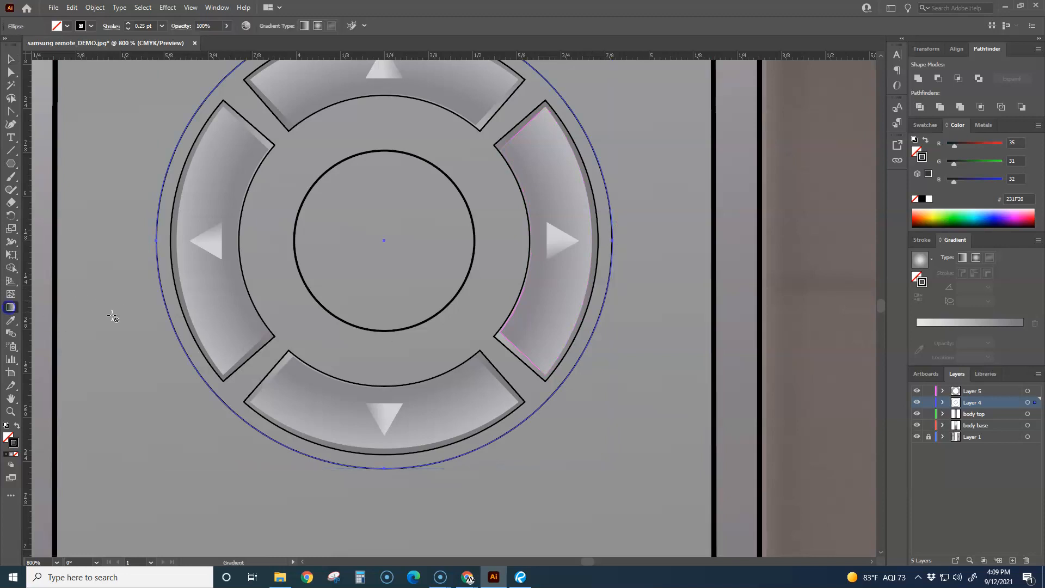
pyautogui.click(925, 263)
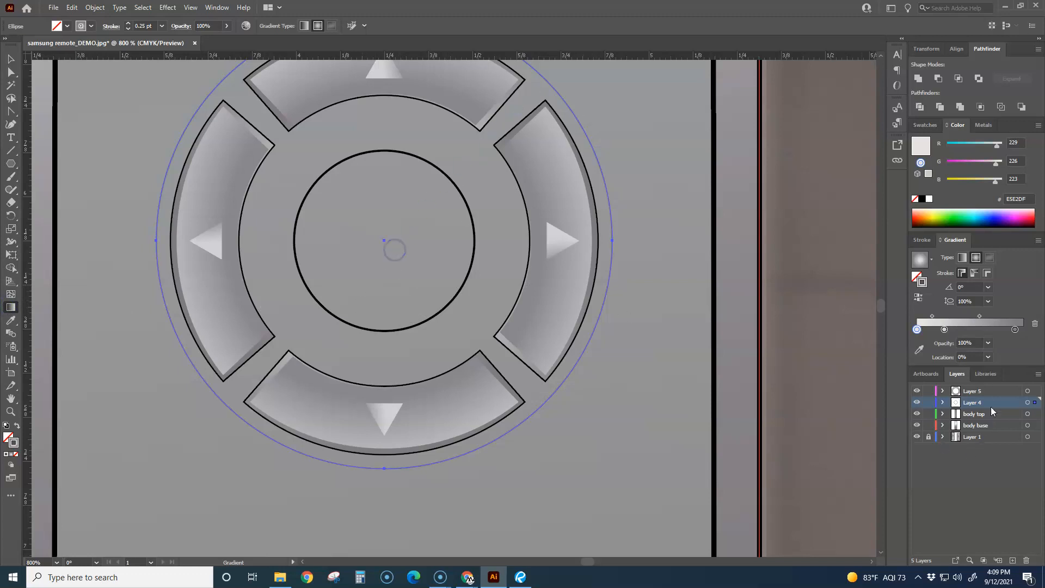
# Step: Hide Layer 5, body top and body base, keeping Layer 4 shown over the reference photo
pyautogui.click(917, 403)
pyautogui.click(916, 403)
pyautogui.click(917, 390)
pyautogui.click(917, 414)
pyautogui.click(917, 425)
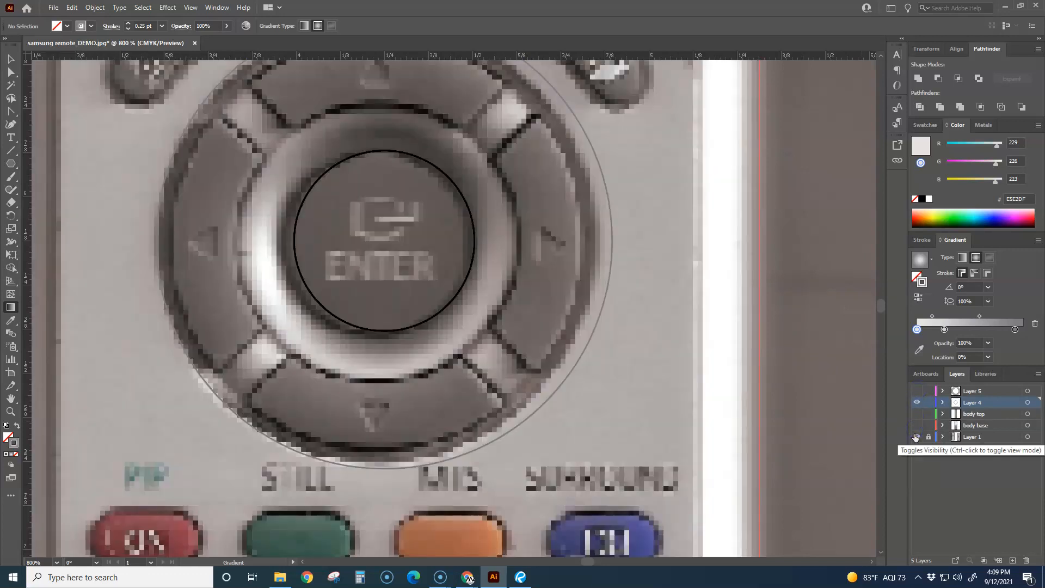
# Step: Toggle the visibility of Layer 4, Layer 5 and body top to check which parts of the remote each holds
pyautogui.click(917, 403)
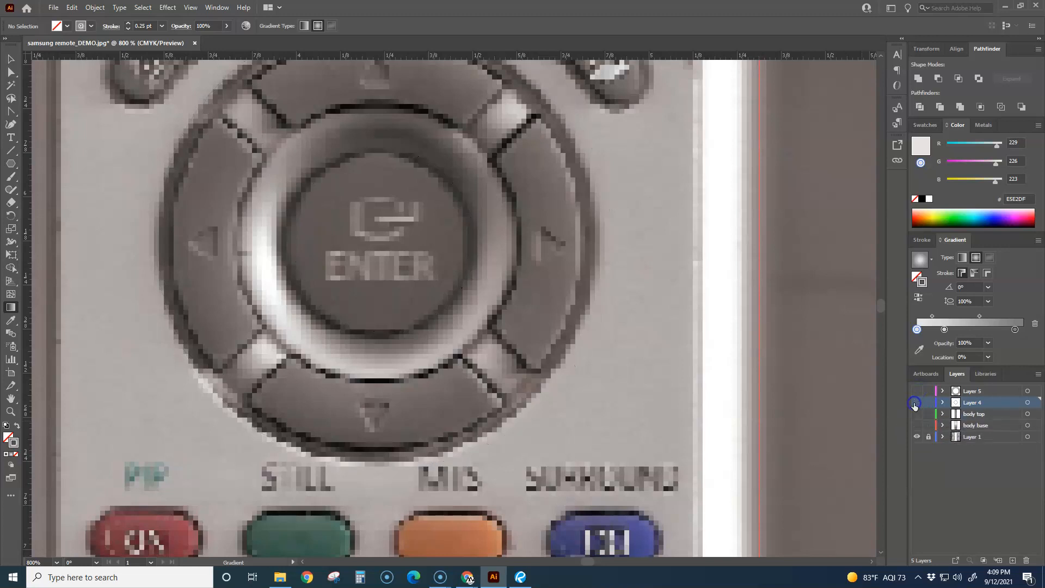
pyautogui.click(917, 391)
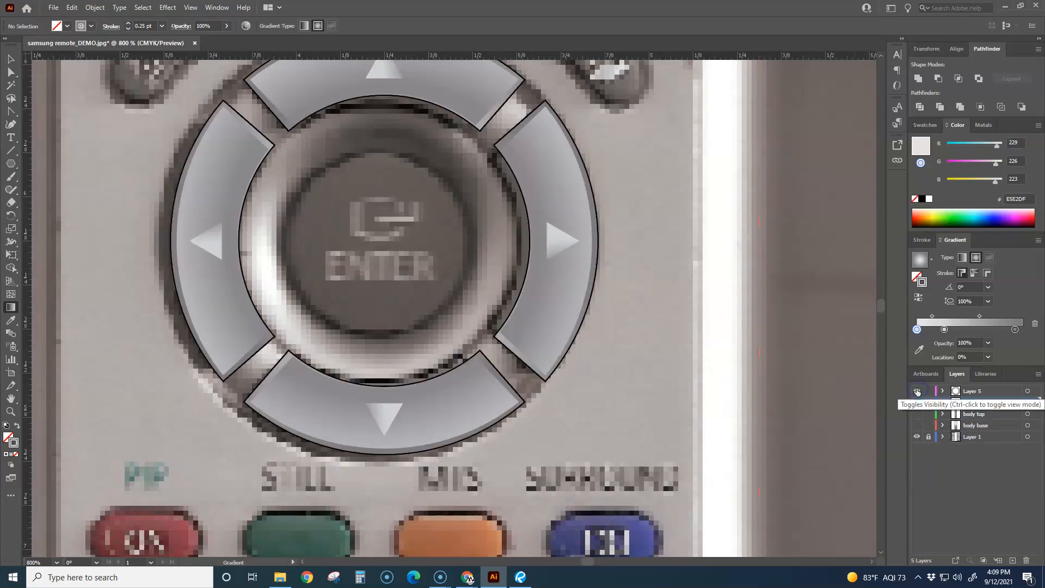
pyautogui.click(917, 391)
pyautogui.click(917, 415)
pyautogui.click(916, 415)
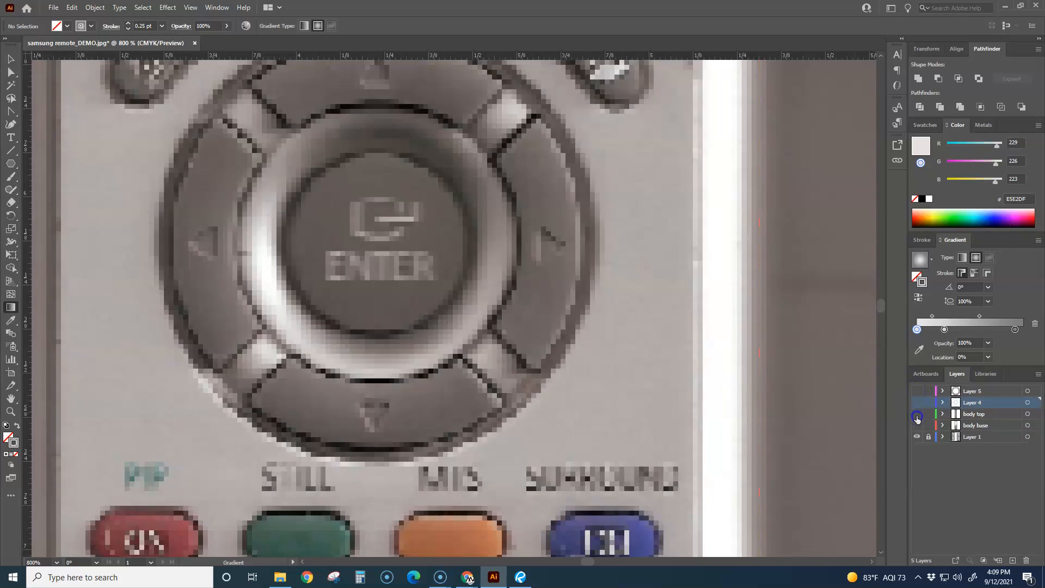
pyautogui.click(917, 403)
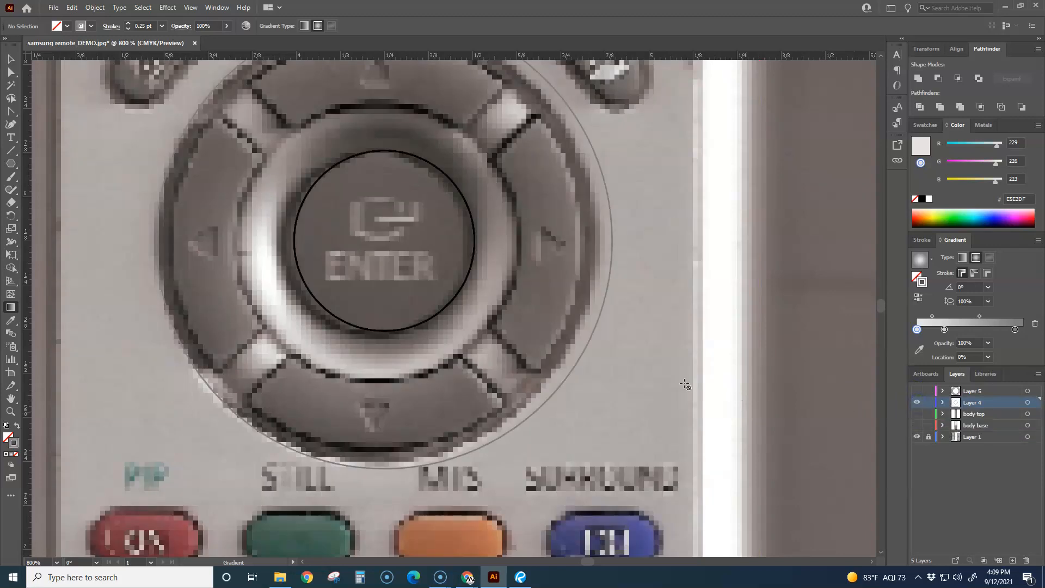
# Step: Remove the stroke of the wheel's outer circle and fill it with a silver gradient from the Metals swatches, set to radial
pyautogui.click(11, 58)
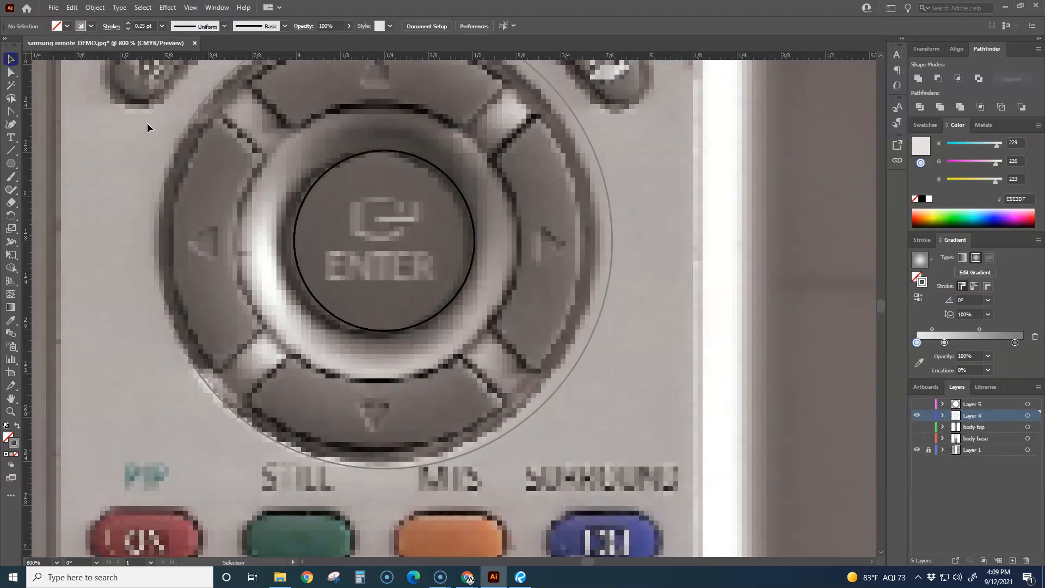
pyautogui.click(561, 384)
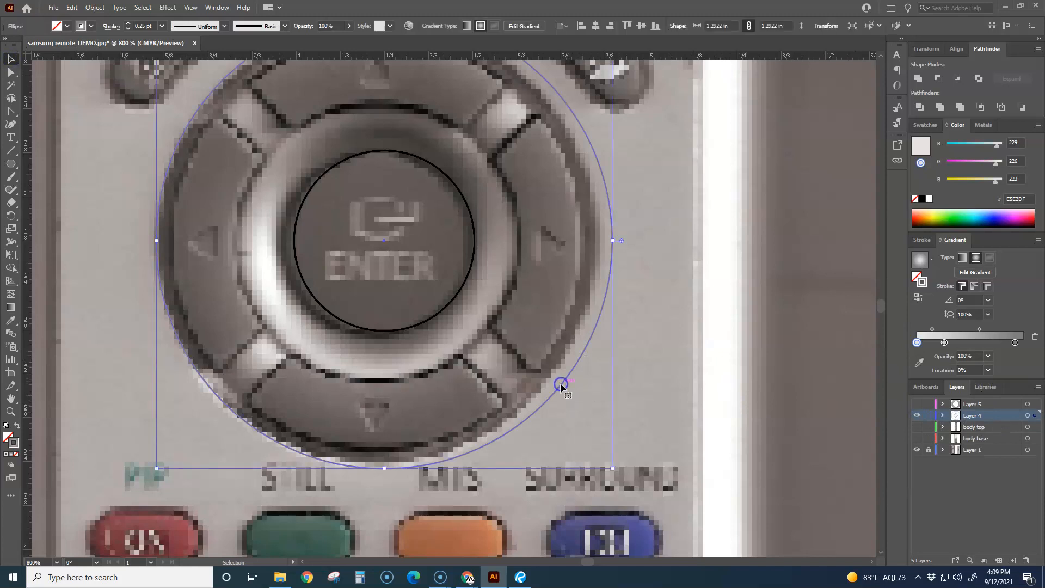
pyautogui.click(17, 456)
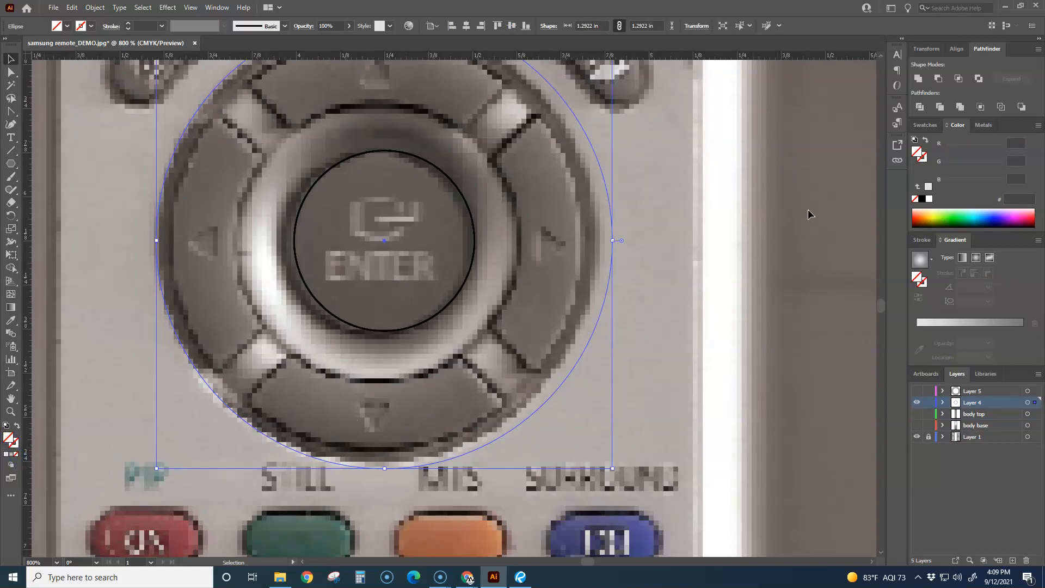
pyautogui.click(982, 124)
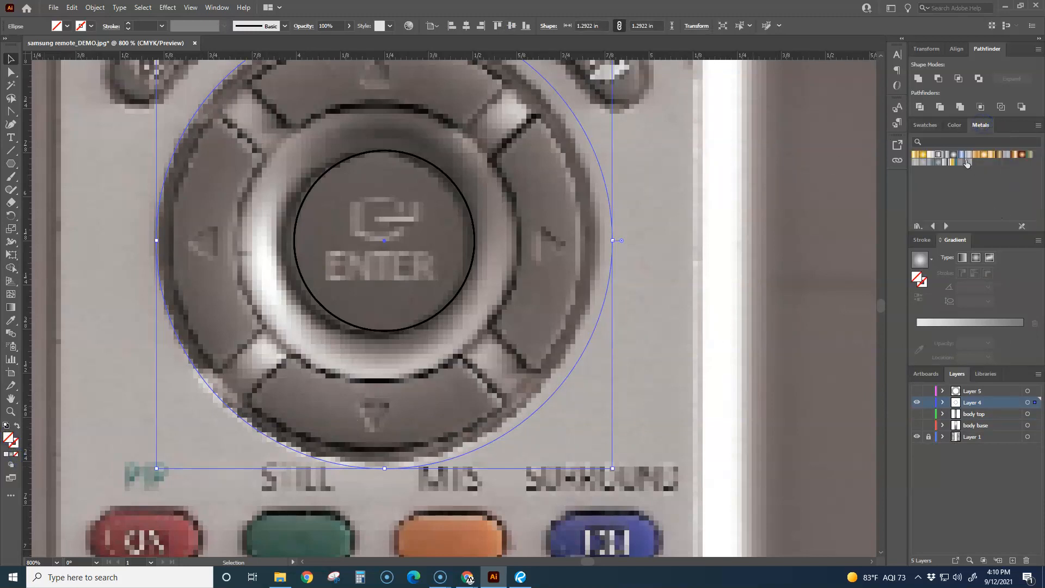
pyautogui.click(938, 155)
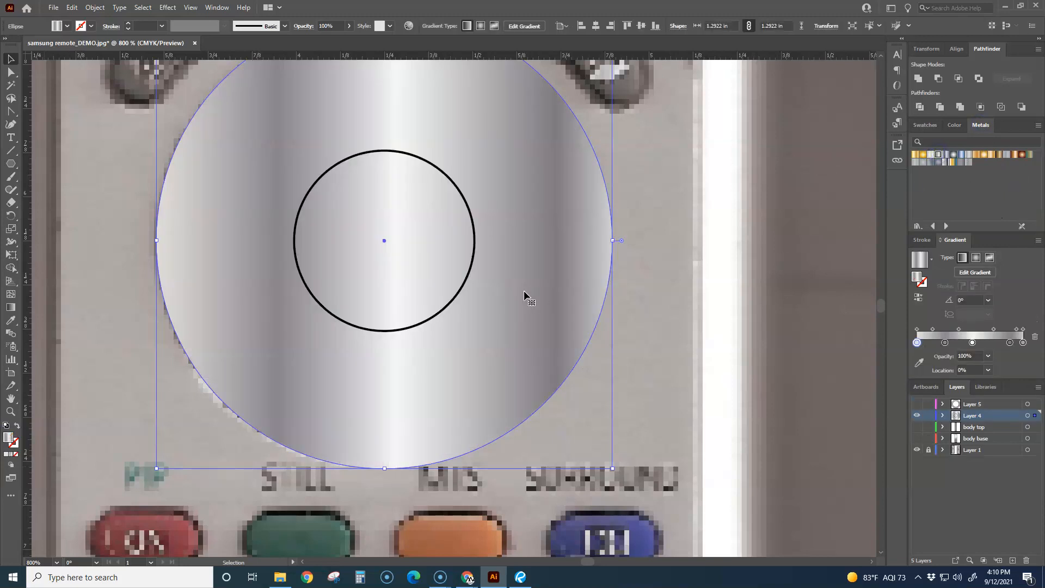
pyautogui.click(932, 260)
pyautogui.click(976, 258)
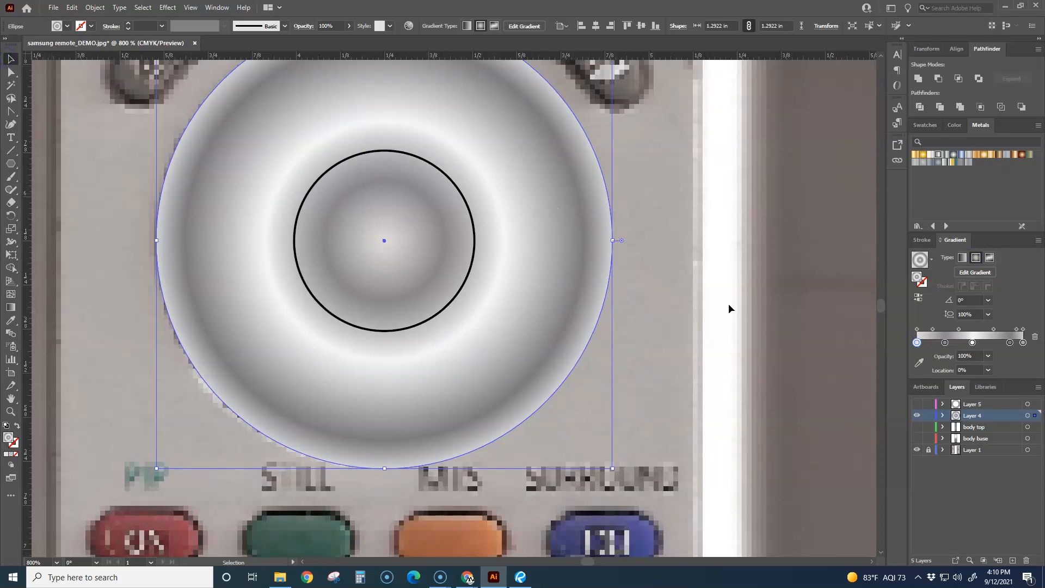
pyautogui.click(756, 305)
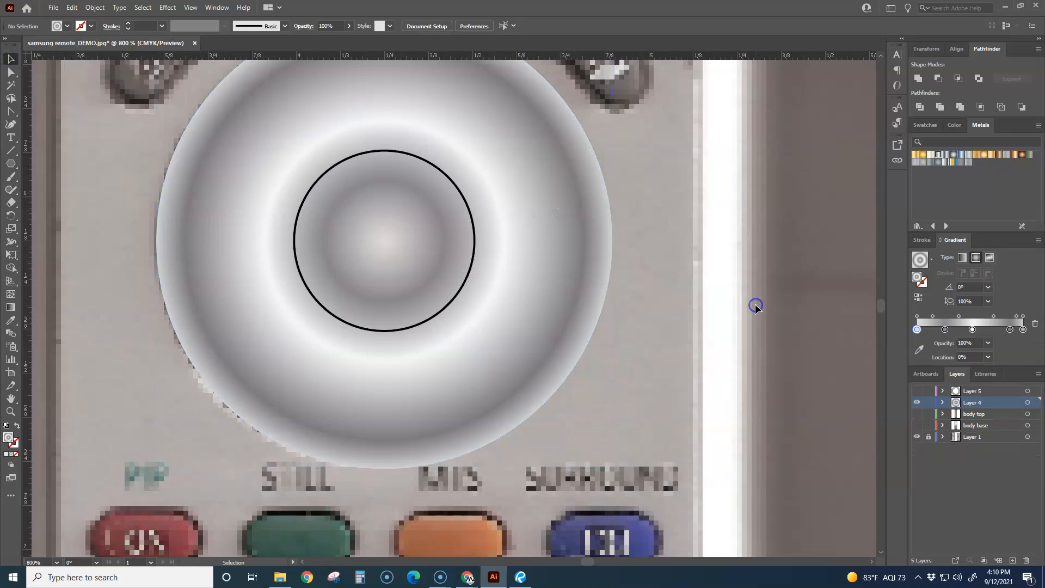
# Step: Show Layer 5, body top and body base together with the filled wheel circle
pyautogui.click(916, 391)
pyautogui.scroll(-2, 698, 366)
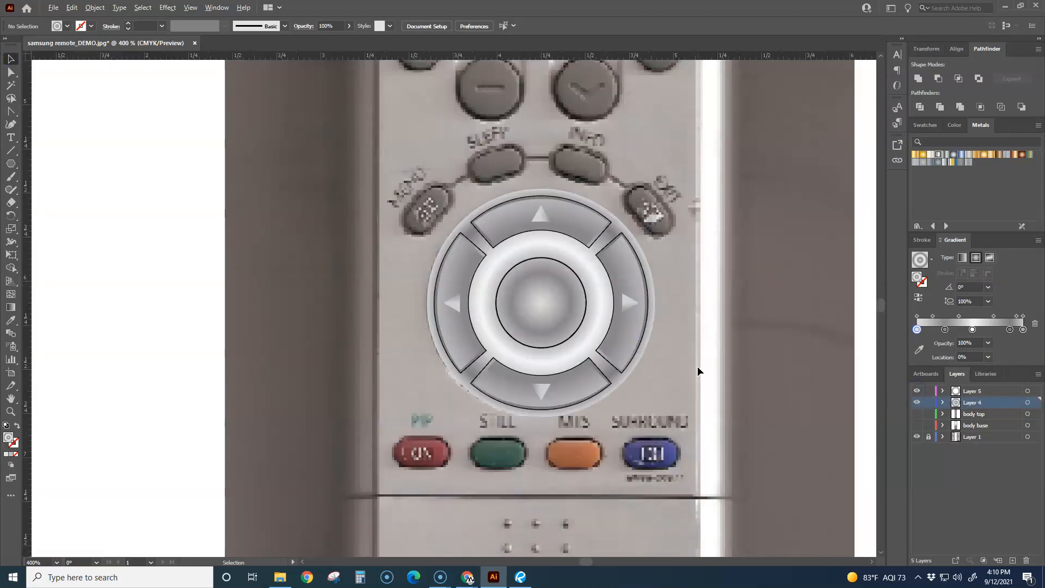
pyautogui.click(918, 414)
pyautogui.click(918, 425)
pyautogui.scroll(-2, 787, 415)
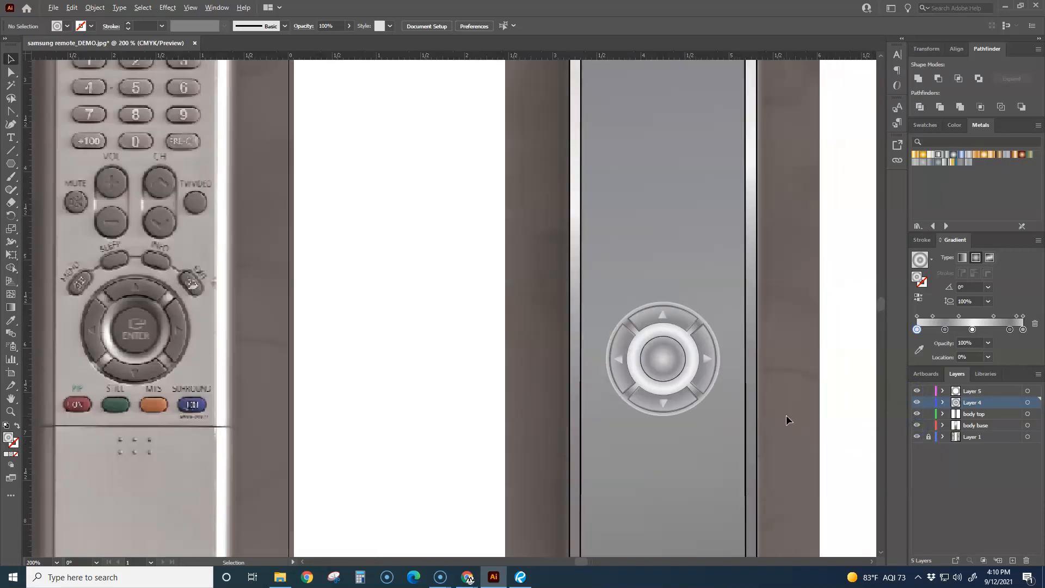
# Step: Shift the midpoints and color stops of the outer circle's radial gradient, placing the gray outer stop at about 94.17%
pyautogui.scroll(2, 761, 410)
pyautogui.click(611, 283)
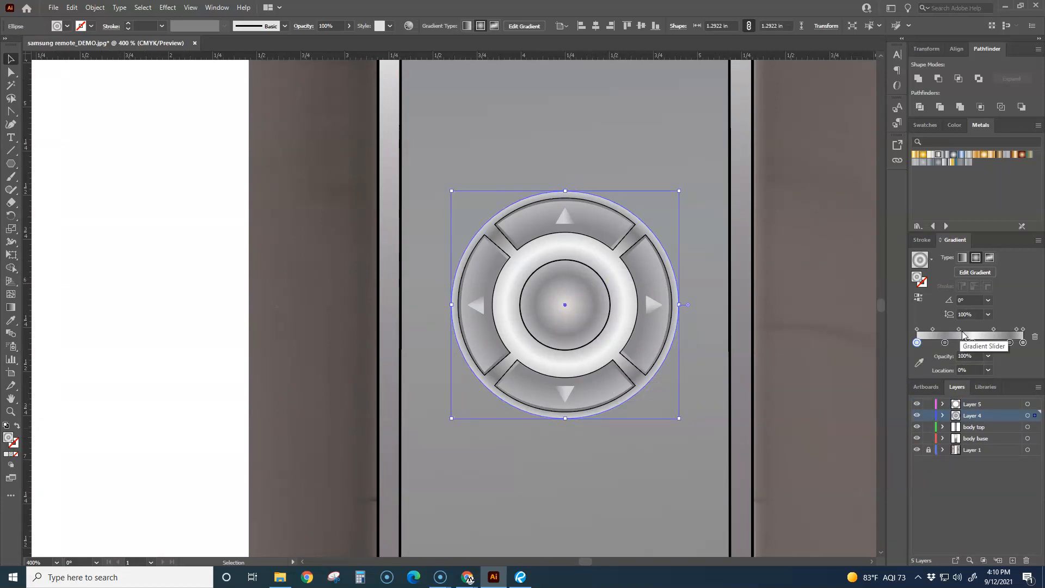
pyautogui.moveTo(958, 329); pyautogui.dragTo(981, 329)
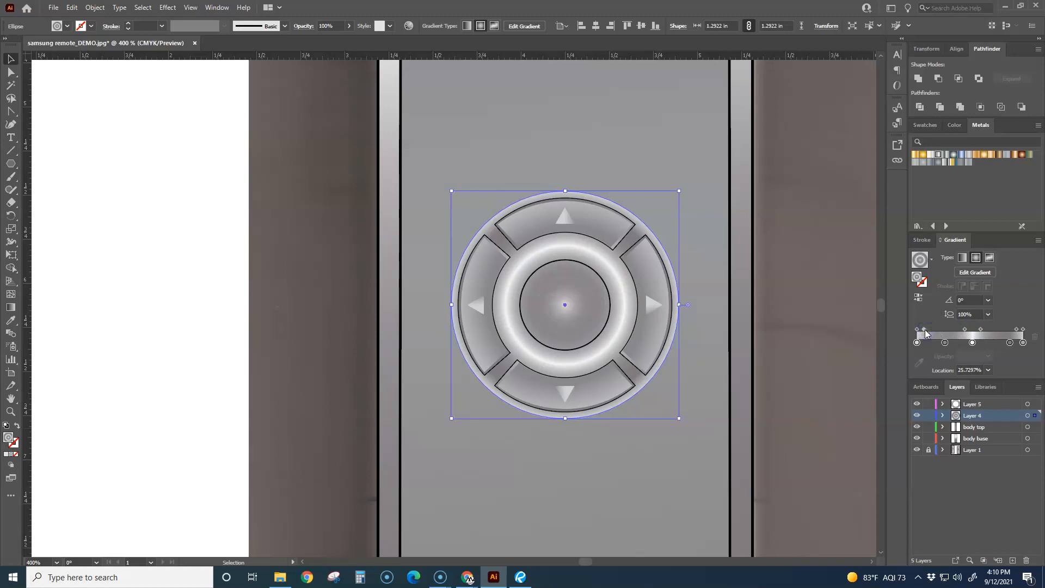
pyautogui.moveTo(945, 343); pyautogui.dragTo(1017, 347)
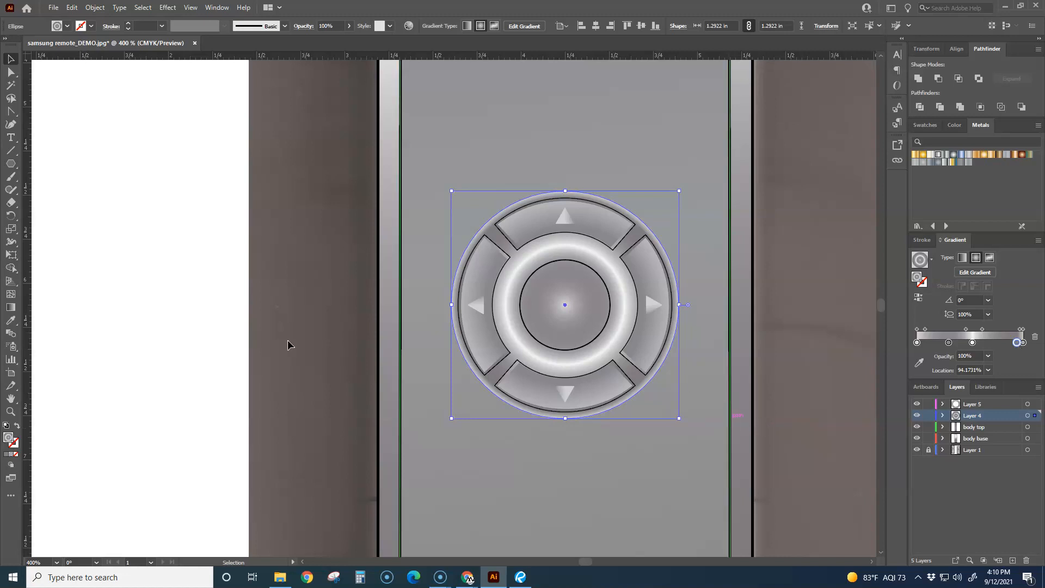
# Step: Redraw the outer circle's radial gradient diagonally from its upper right to its lower left, at about -129.27°, and offset it toward the lower left
pyautogui.click(10, 308)
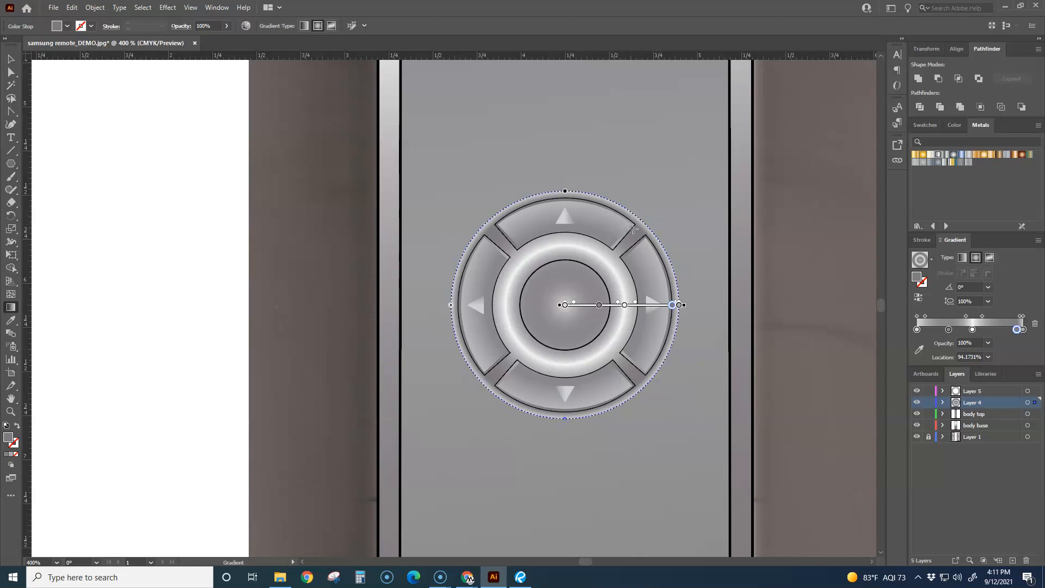
pyautogui.moveTo(649, 210)
pyautogui.mouseDown()
pyautogui.moveTo(397, 469)
pyautogui.moveTo(483, 414)
pyautogui.mouseUp()
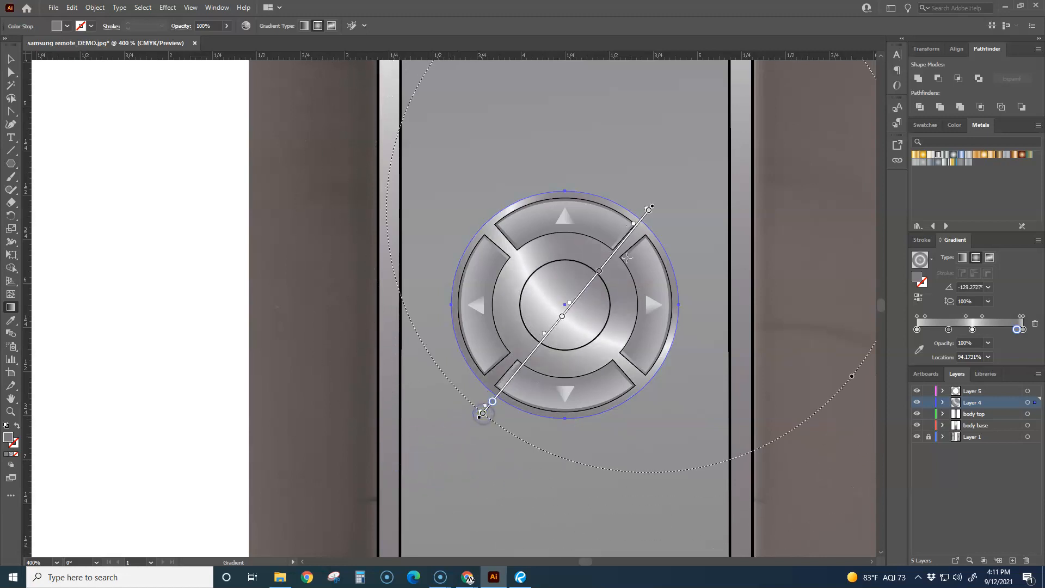
pyautogui.moveTo(616, 264)
pyautogui.mouseDown()
pyautogui.moveTo(570, 315)
pyautogui.moveTo(588, 301)
pyautogui.mouseUp()
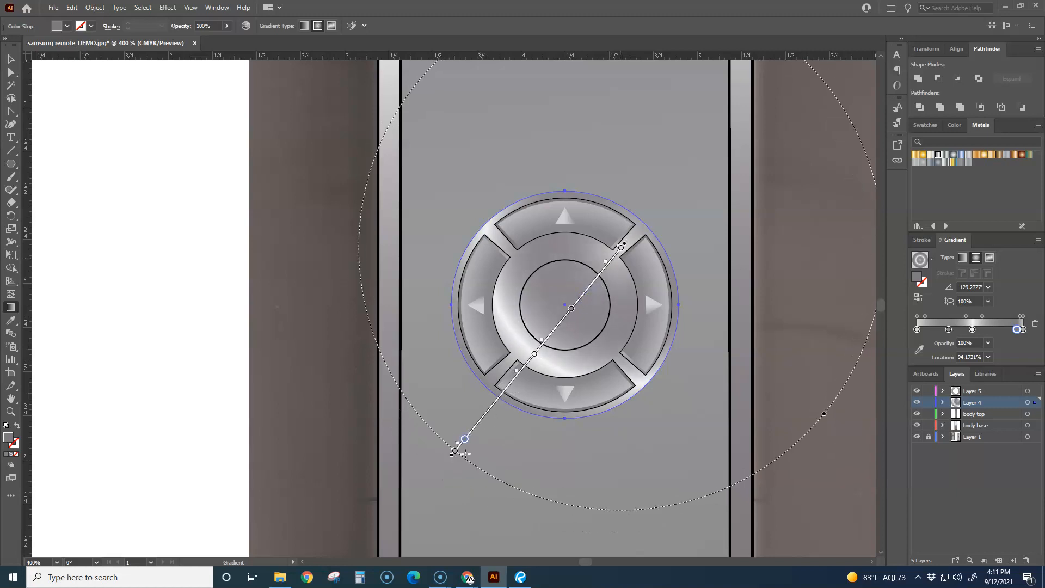
# Step: Shorten the diagonal gradient to the wheel's lower-left edge and place its white highlight stop at about 70.15%
pyautogui.moveTo(456, 451); pyautogui.dragTo(485, 414)
pyautogui.moveTo(451, 457); pyautogui.dragTo(491, 407)
pyautogui.moveTo(582, 295); pyautogui.dragTo(532, 358)
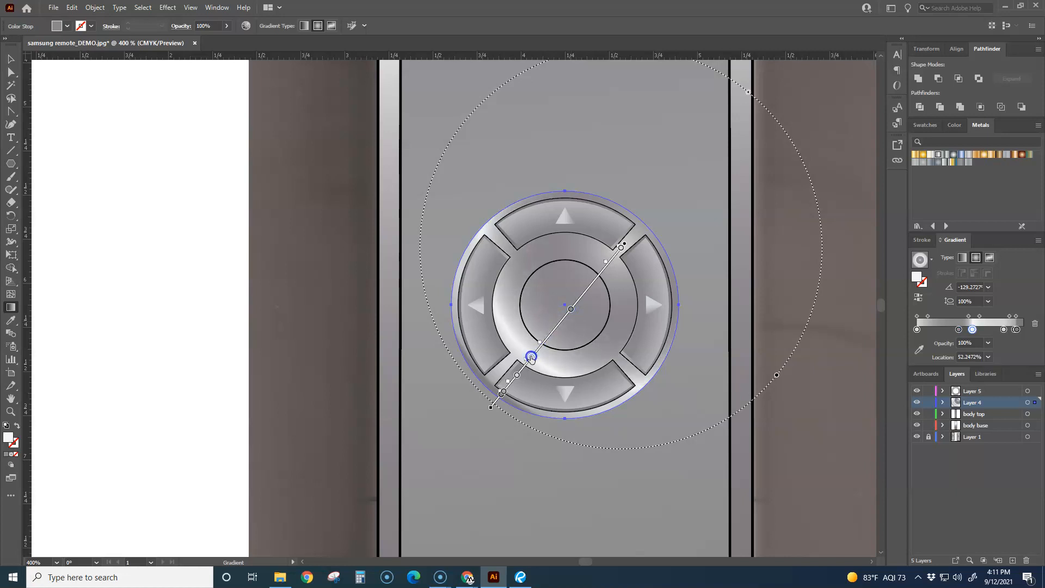
pyautogui.click(12, 59)
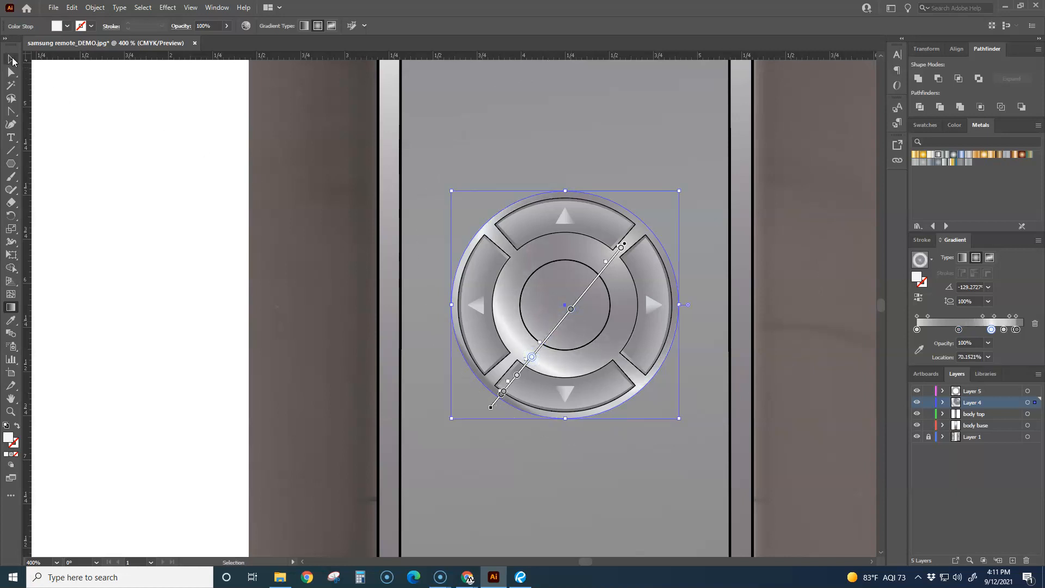
pyautogui.click(327, 296)
pyautogui.scroll(-3, 563, 421)
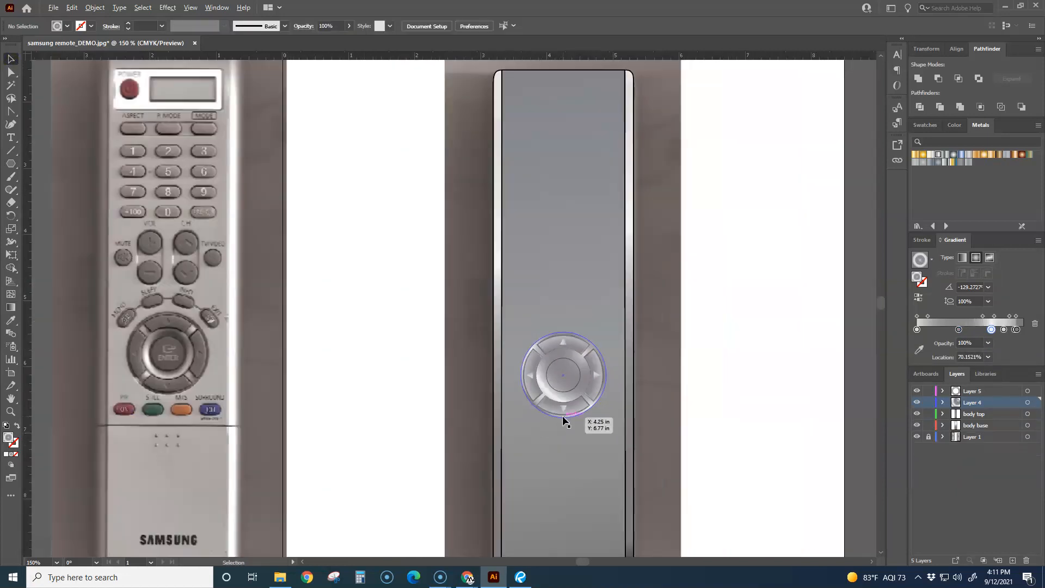
pyautogui.scroll(3, 596, 465)
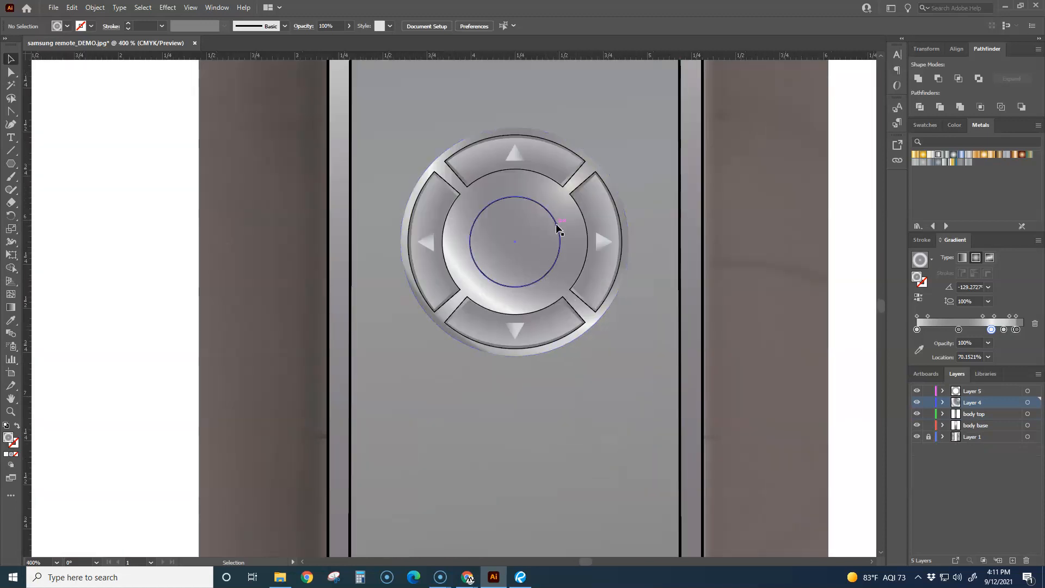
# Step: Copy the body top's gray linear gradient and black stroke onto the wheel's central ENTER circle with the Eyedropper
pyautogui.click(559, 231)
pyautogui.scroll(-5, 427, 387)
pyautogui.scroll(6, 249, 365)
pyautogui.scroll(-3, 267, 333)
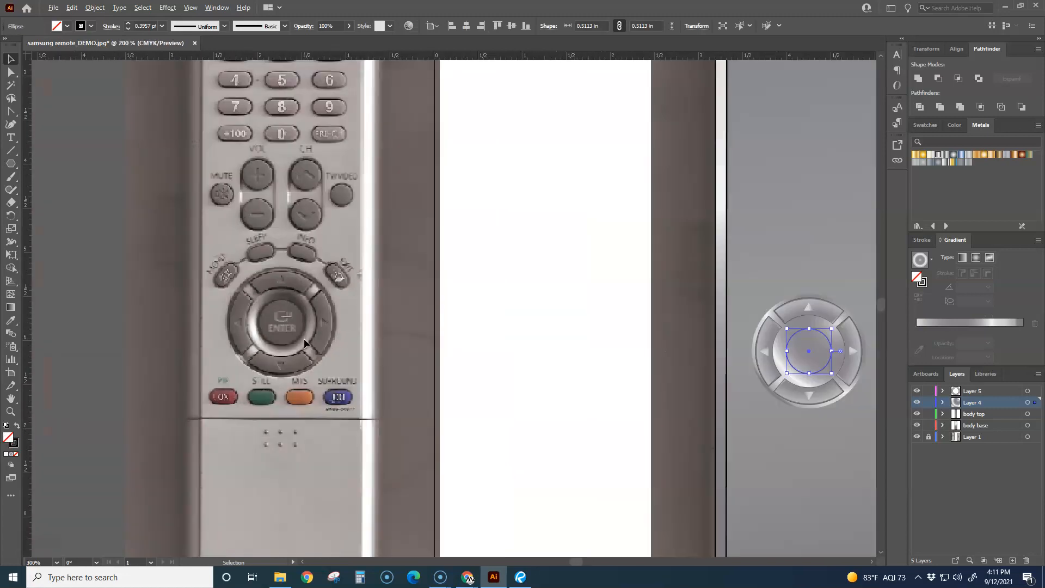
pyautogui.scroll(-3, 304, 338)
pyautogui.scroll(4, 572, 362)
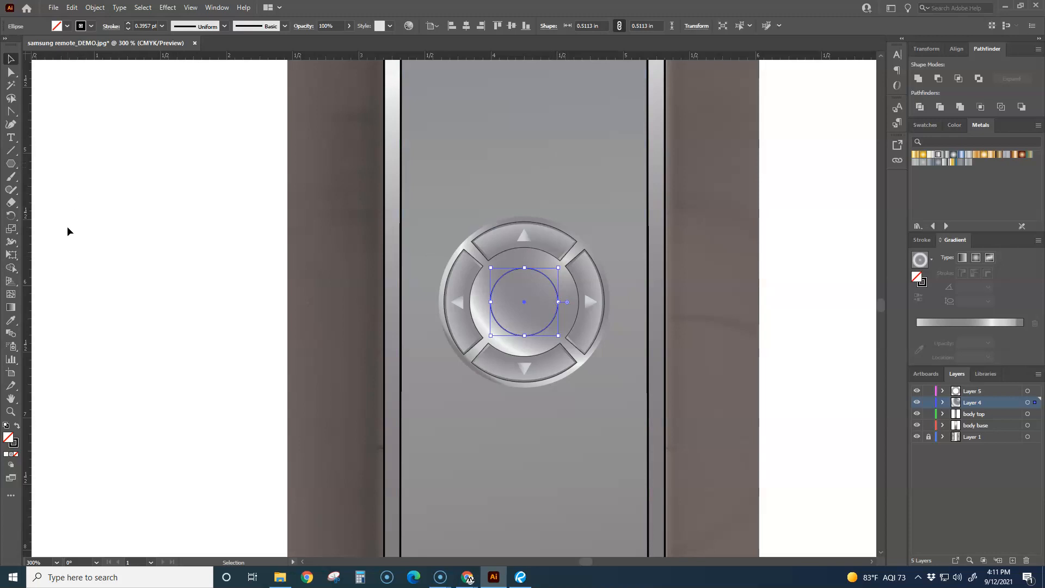
pyautogui.click(11, 321)
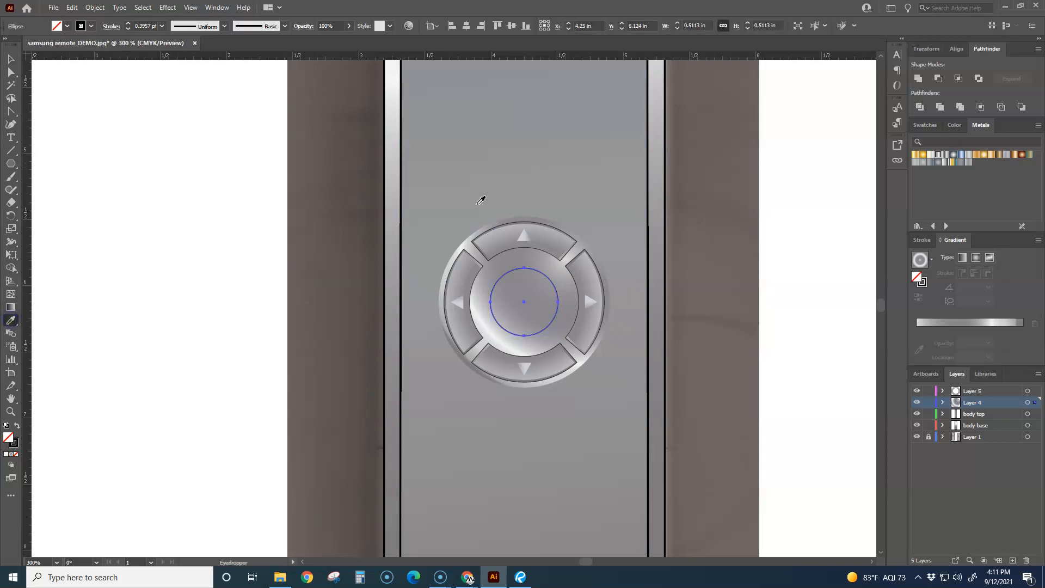
pyautogui.click(539, 147)
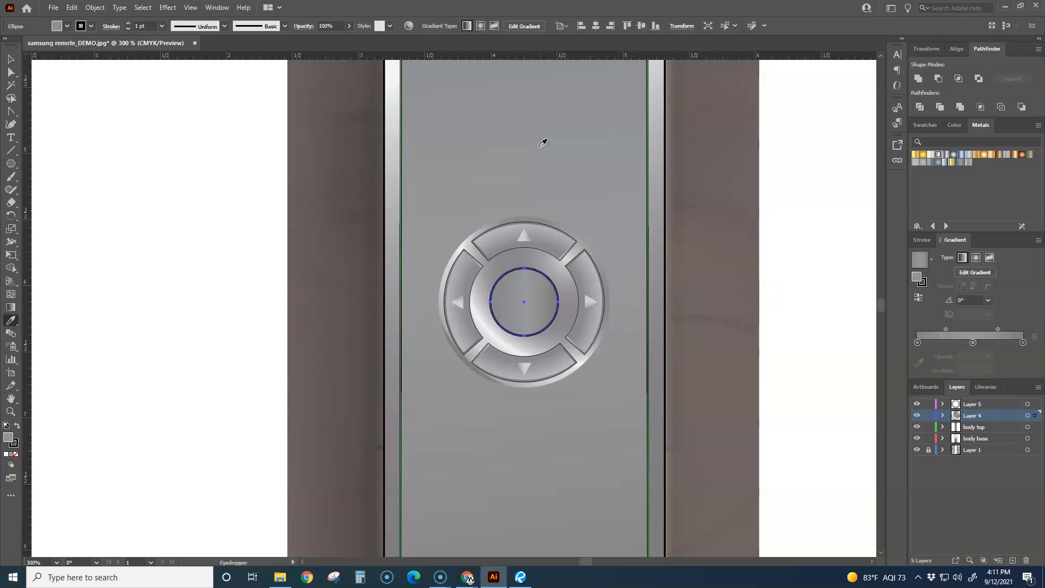
pyautogui.press('v')
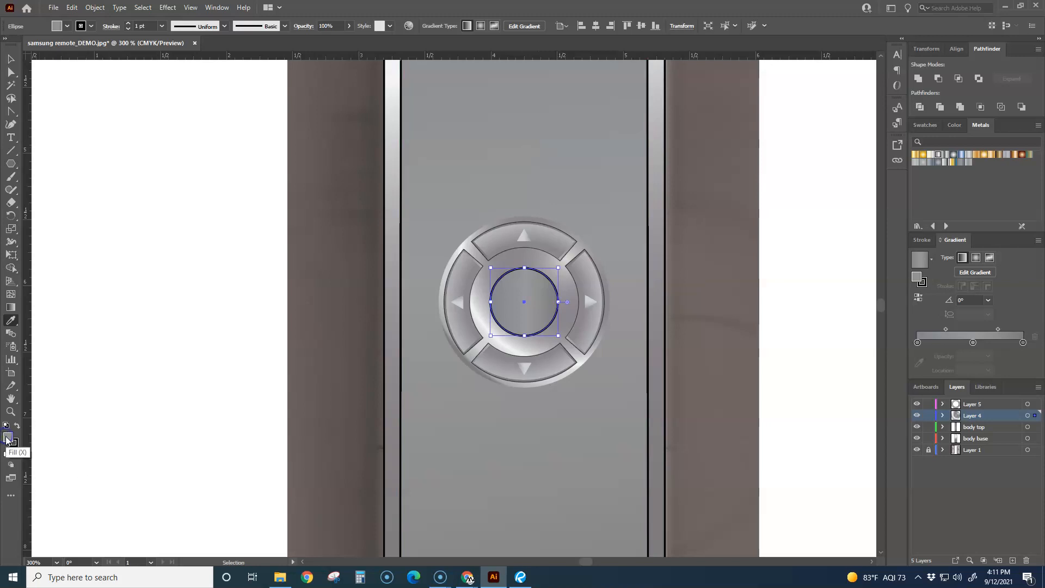
pyautogui.press('i')
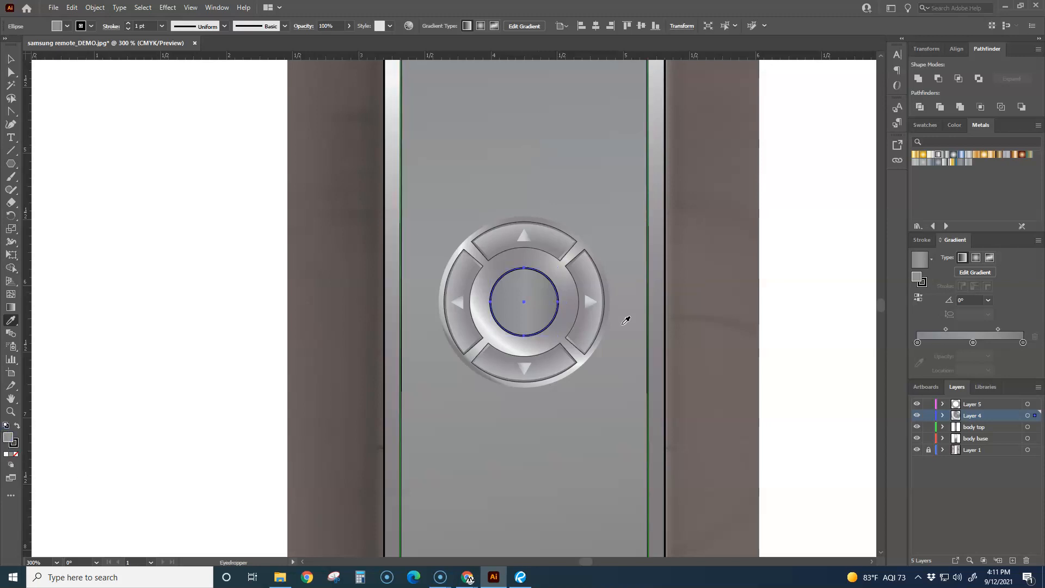
pyautogui.click(11, 59)
pyautogui.click(129, 162)
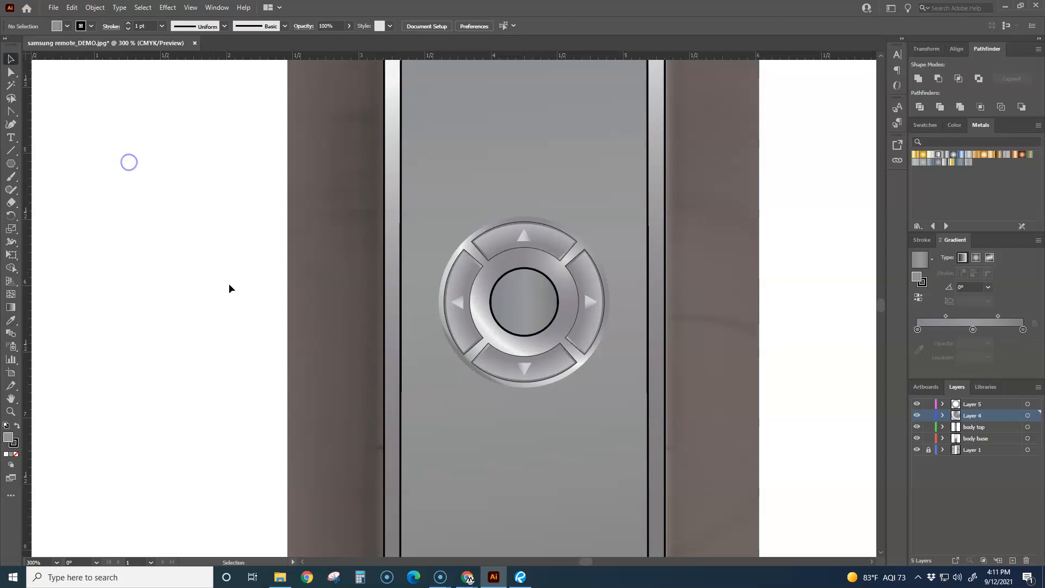
# Step: Set the stroke of the central ENTER circle to 0.25 pt
pyautogui.scroll(-2, 259, 311)
pyautogui.scroll(2, 259, 310)
pyautogui.click(508, 278)
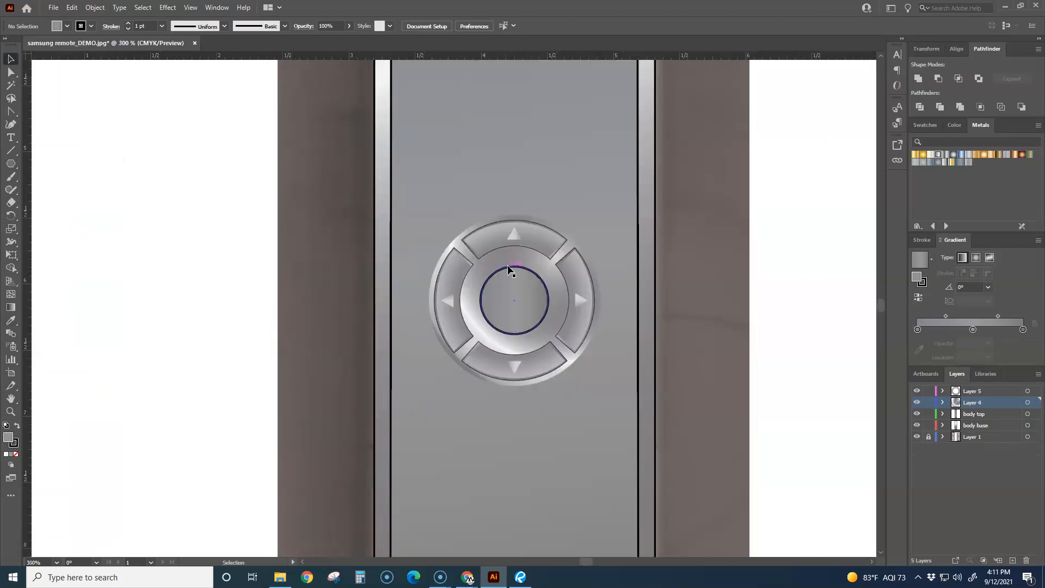
pyautogui.click(162, 26)
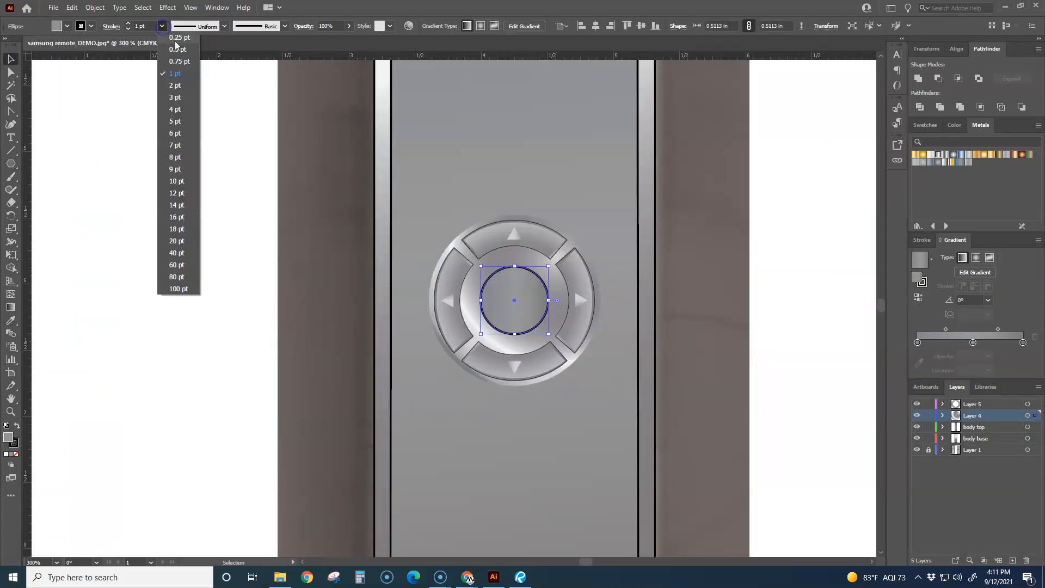
pyautogui.click(178, 39)
pyautogui.click(224, 266)
pyautogui.scroll(-3, 378, 316)
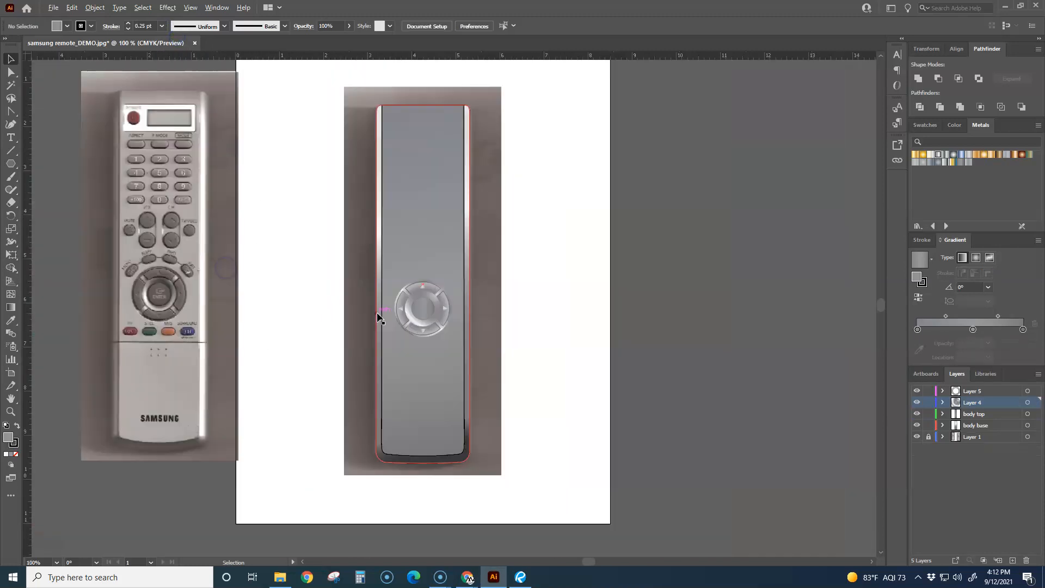
pyautogui.scroll(2, 490, 380)
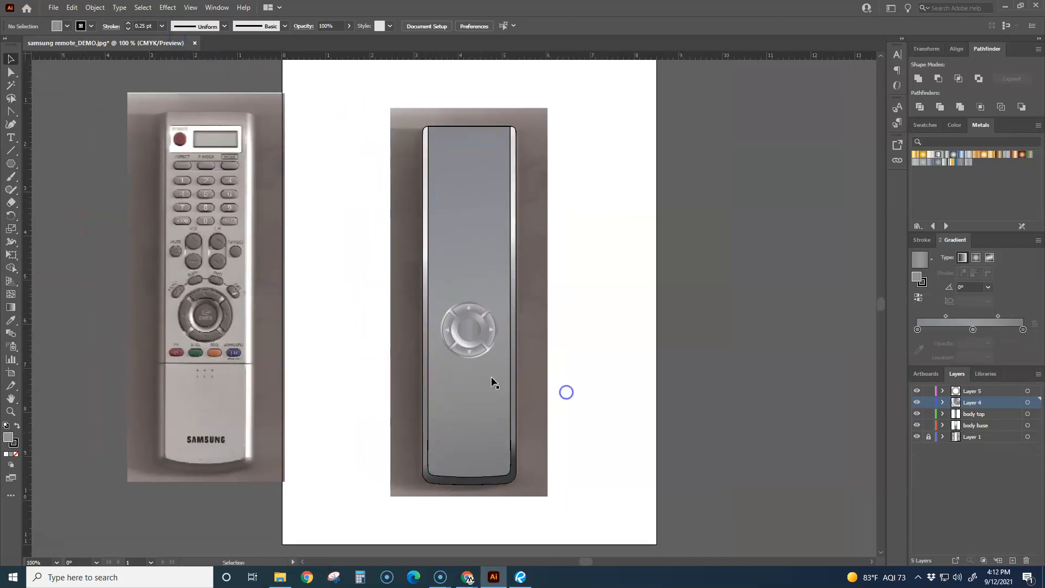
pyautogui.scroll(-1, 450, 385)
pyautogui.moveTo(275, 387); pyautogui.dragTo(334, 380)
pyautogui.scroll(-1, 334, 380)
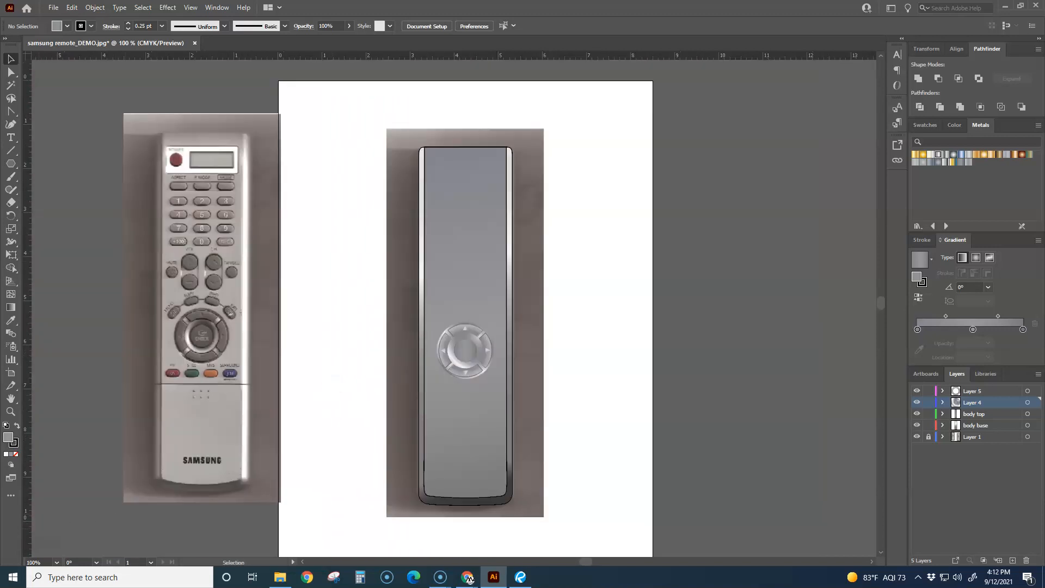